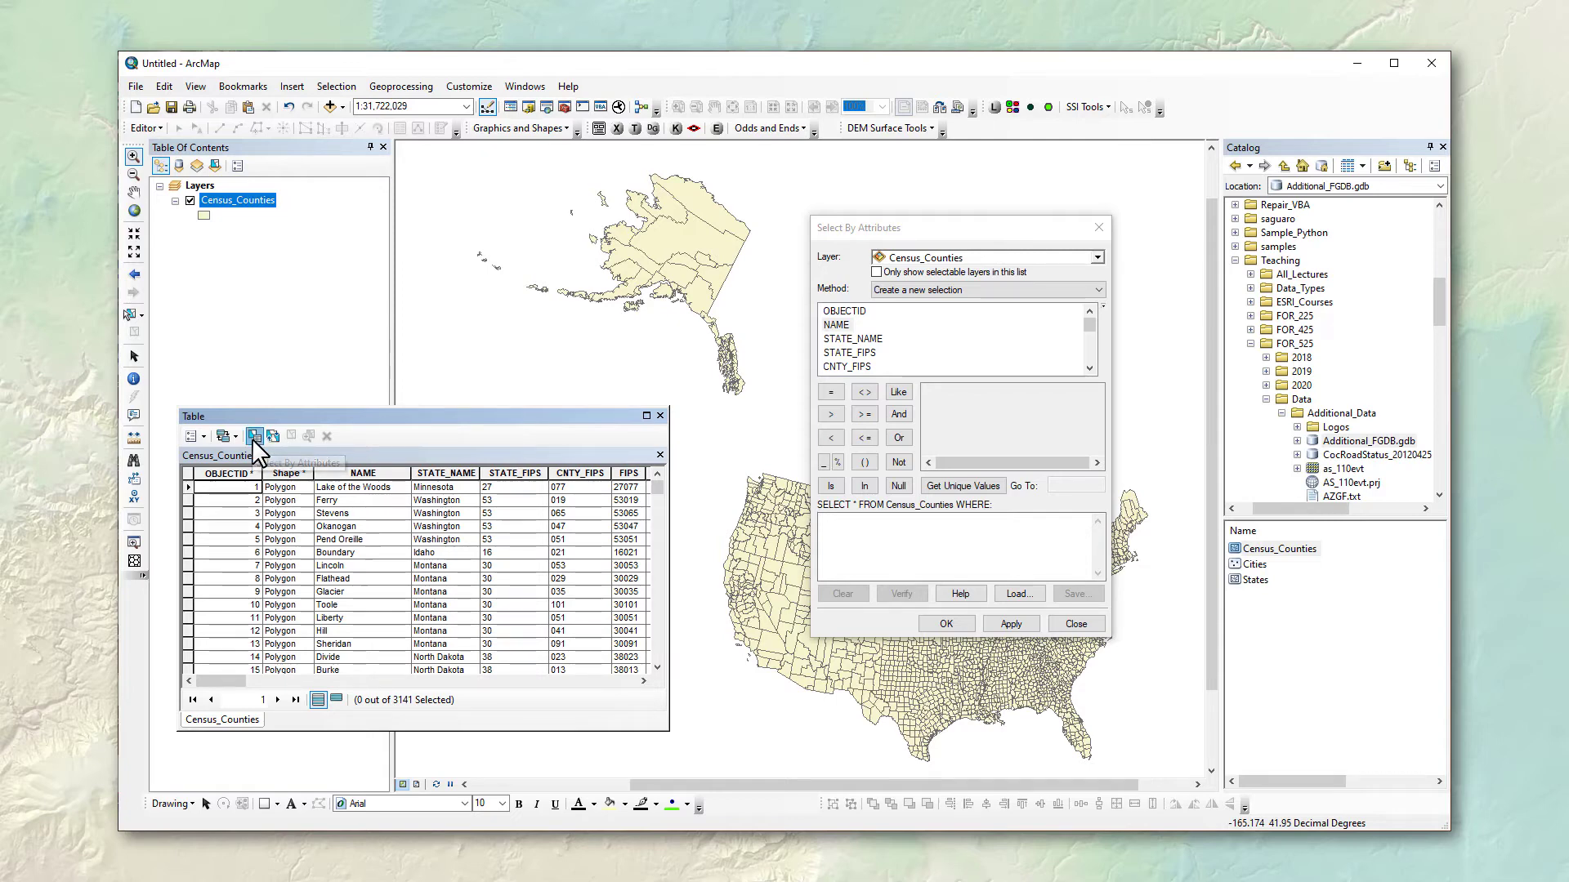
- Open the Select by Attributes dialog for the Census_Counties table and place it beside the map-level Select By Attributes dialog
{"action": "left_click", "coordinate": [253, 438]}
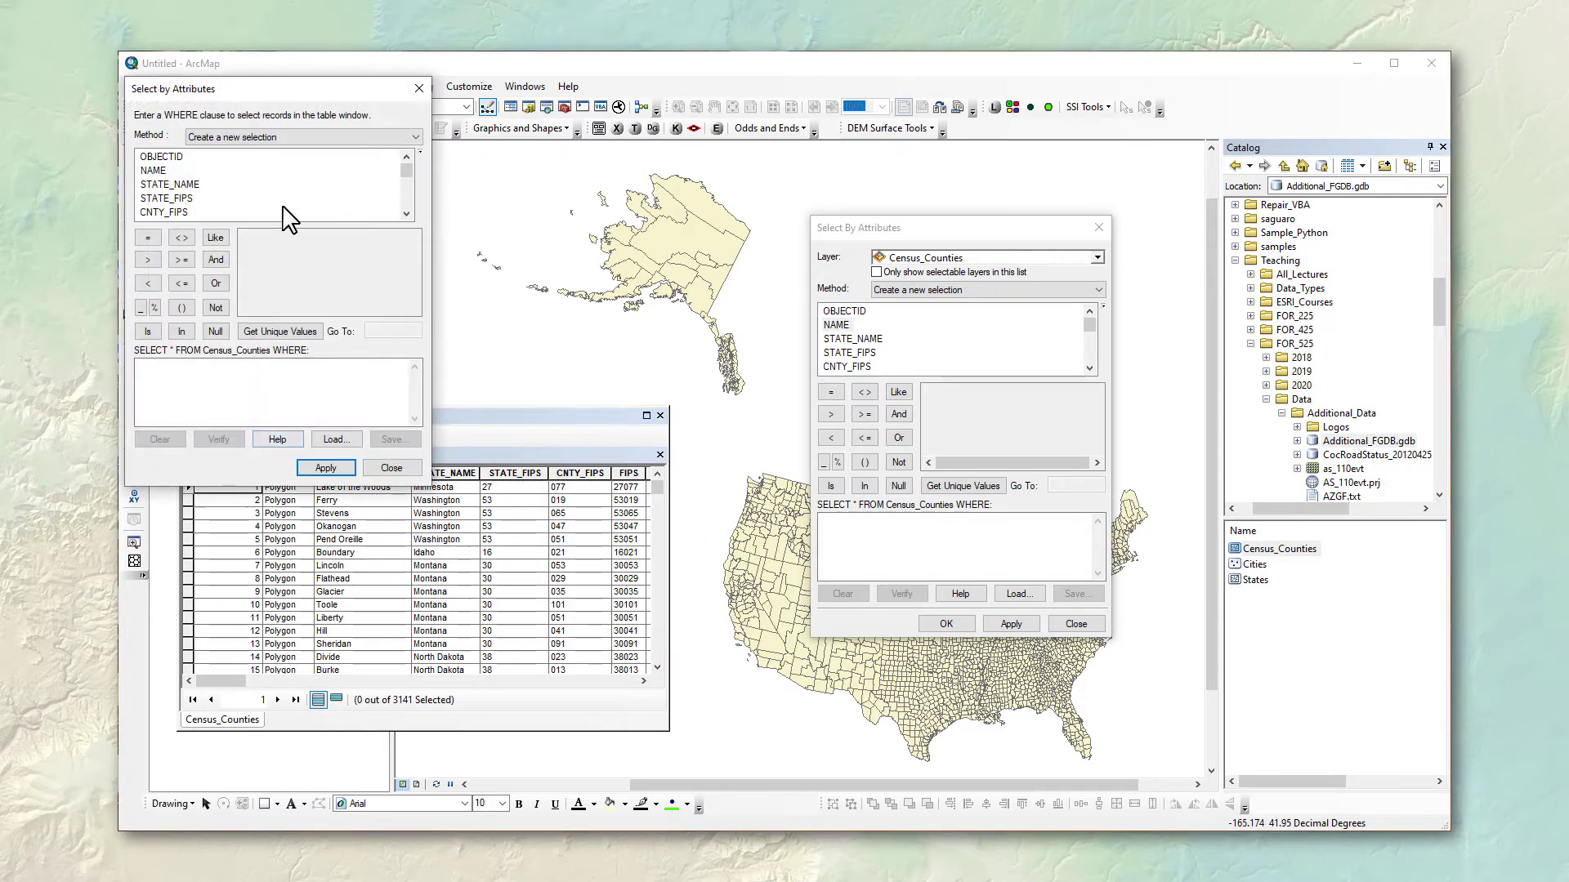
{"action": "left_click_drag", "start_coordinate": [308, 109], "coordinate": [664, 237]}
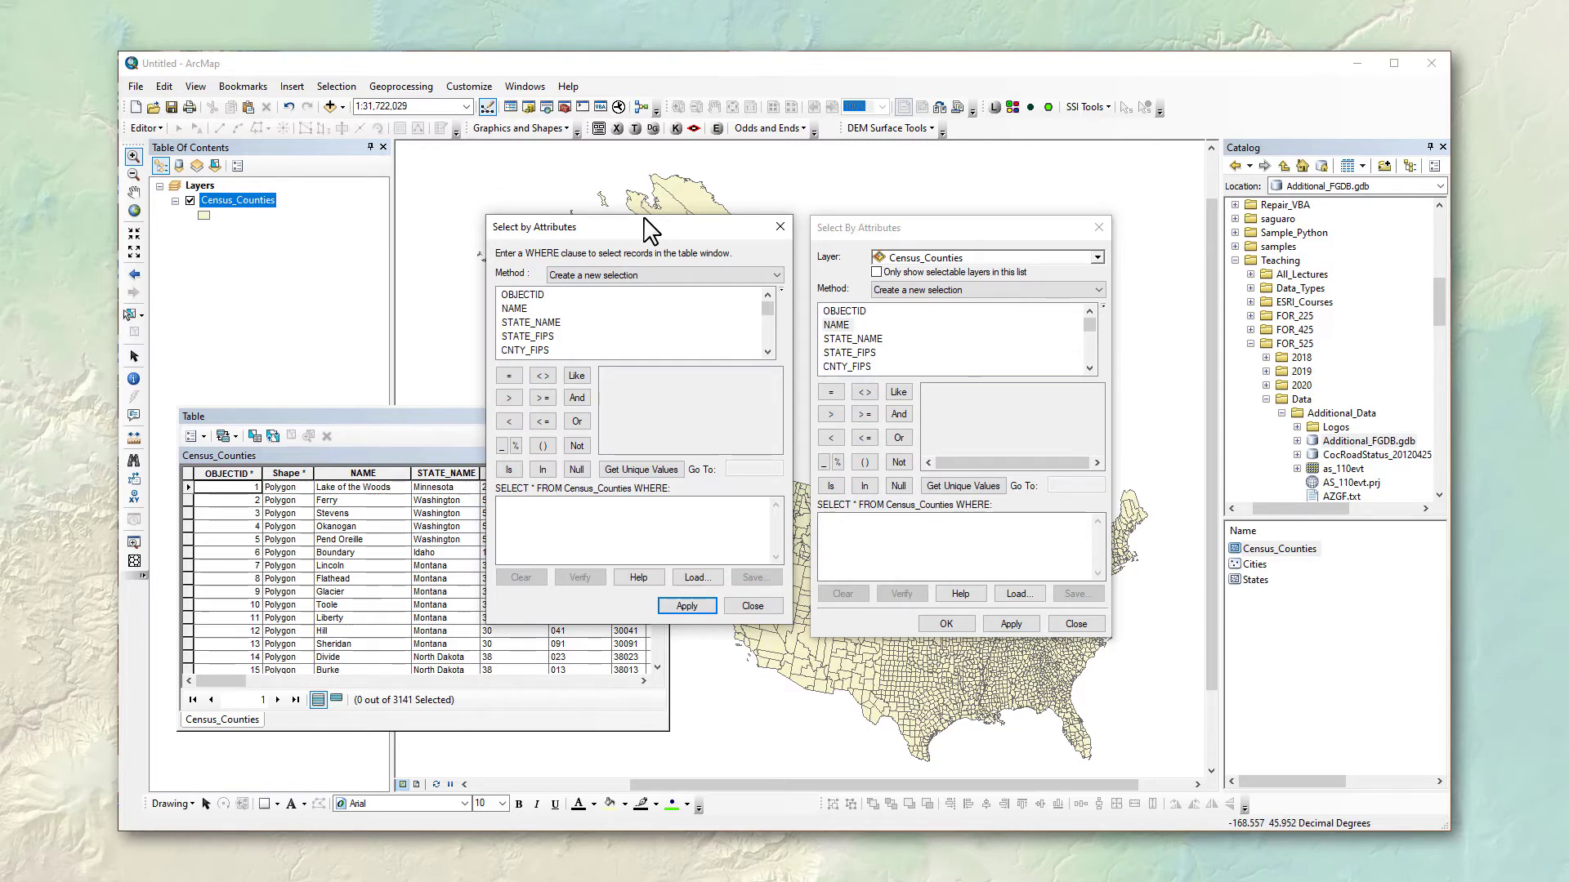
- Compare the map-level Select By Attributes dialog with the table's version, examining where it is launched, its layer choice and its apply options
{"action": "left_click", "coordinate": [956, 237]}
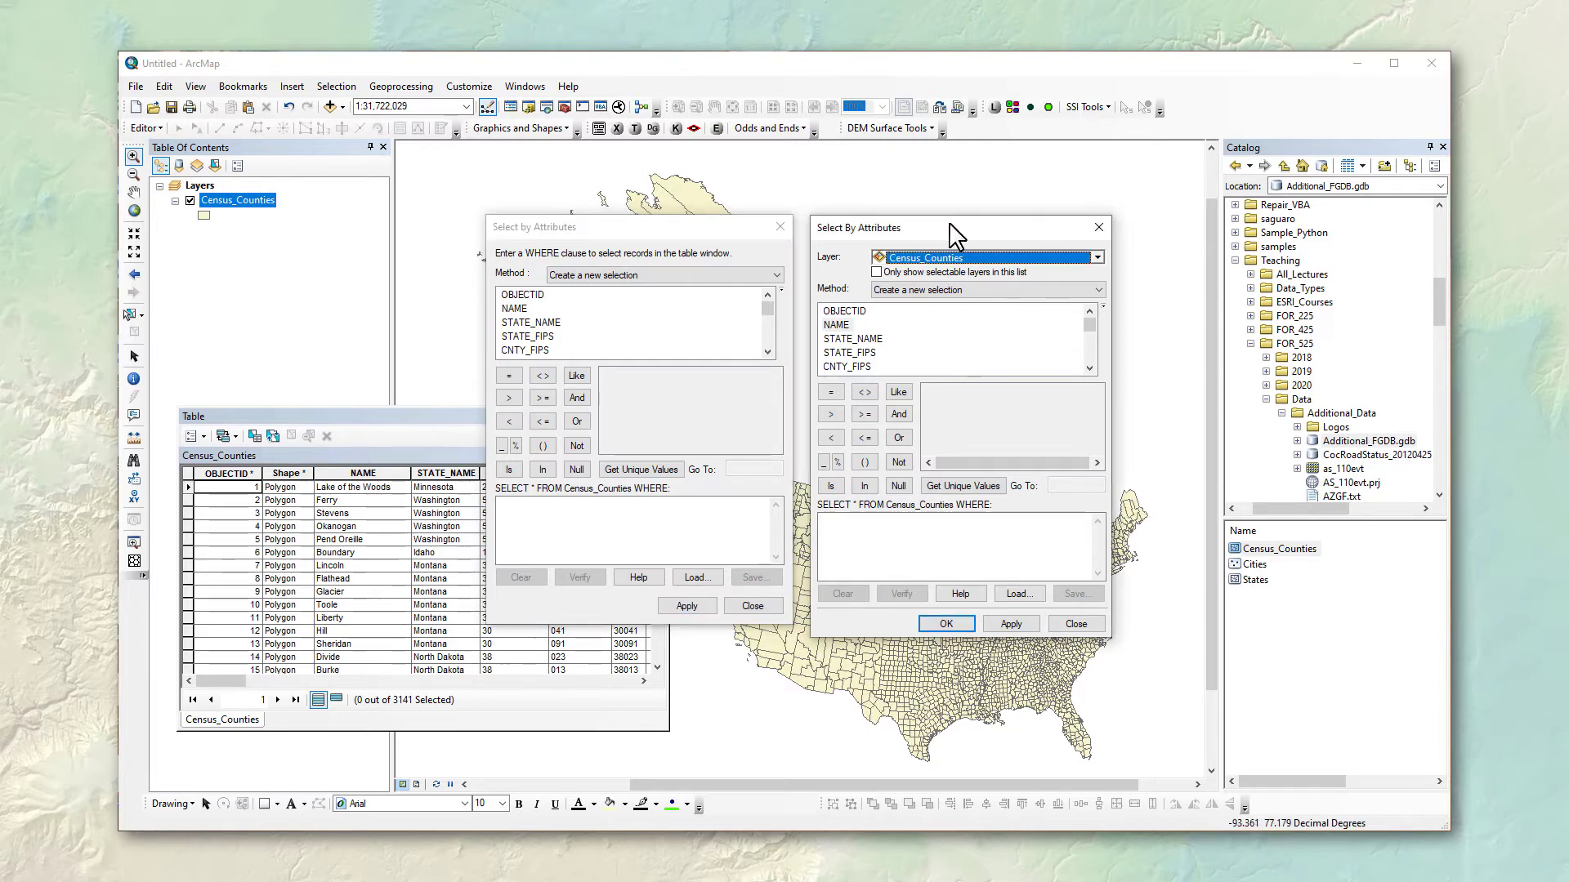
{"action": "left_click", "coordinate": [336, 86]}
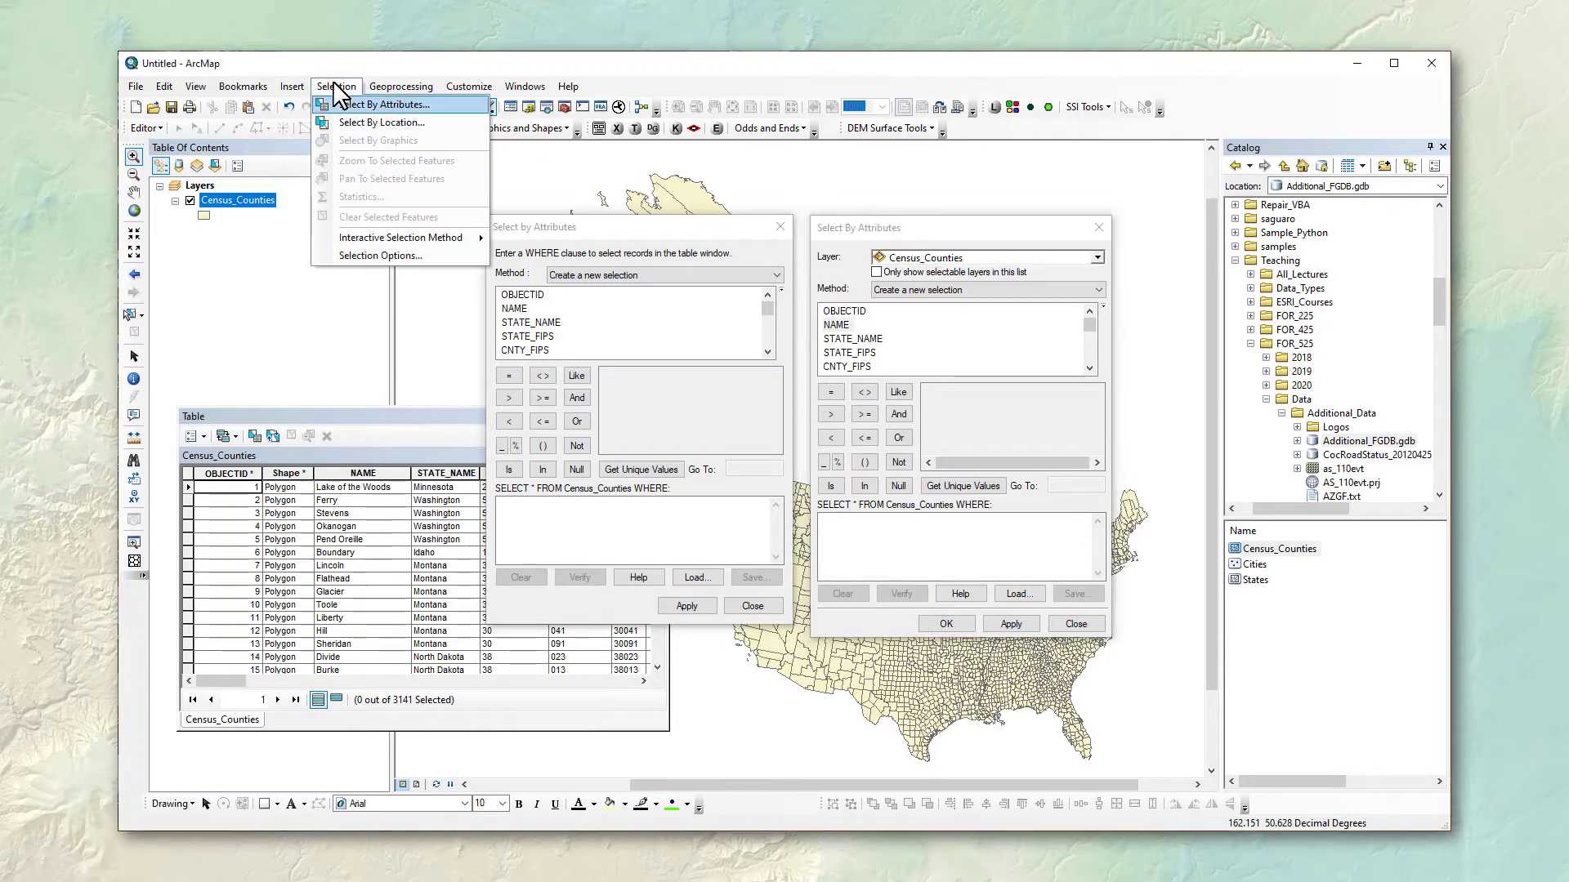
{"action": "left_click", "coordinate": [335, 85]}
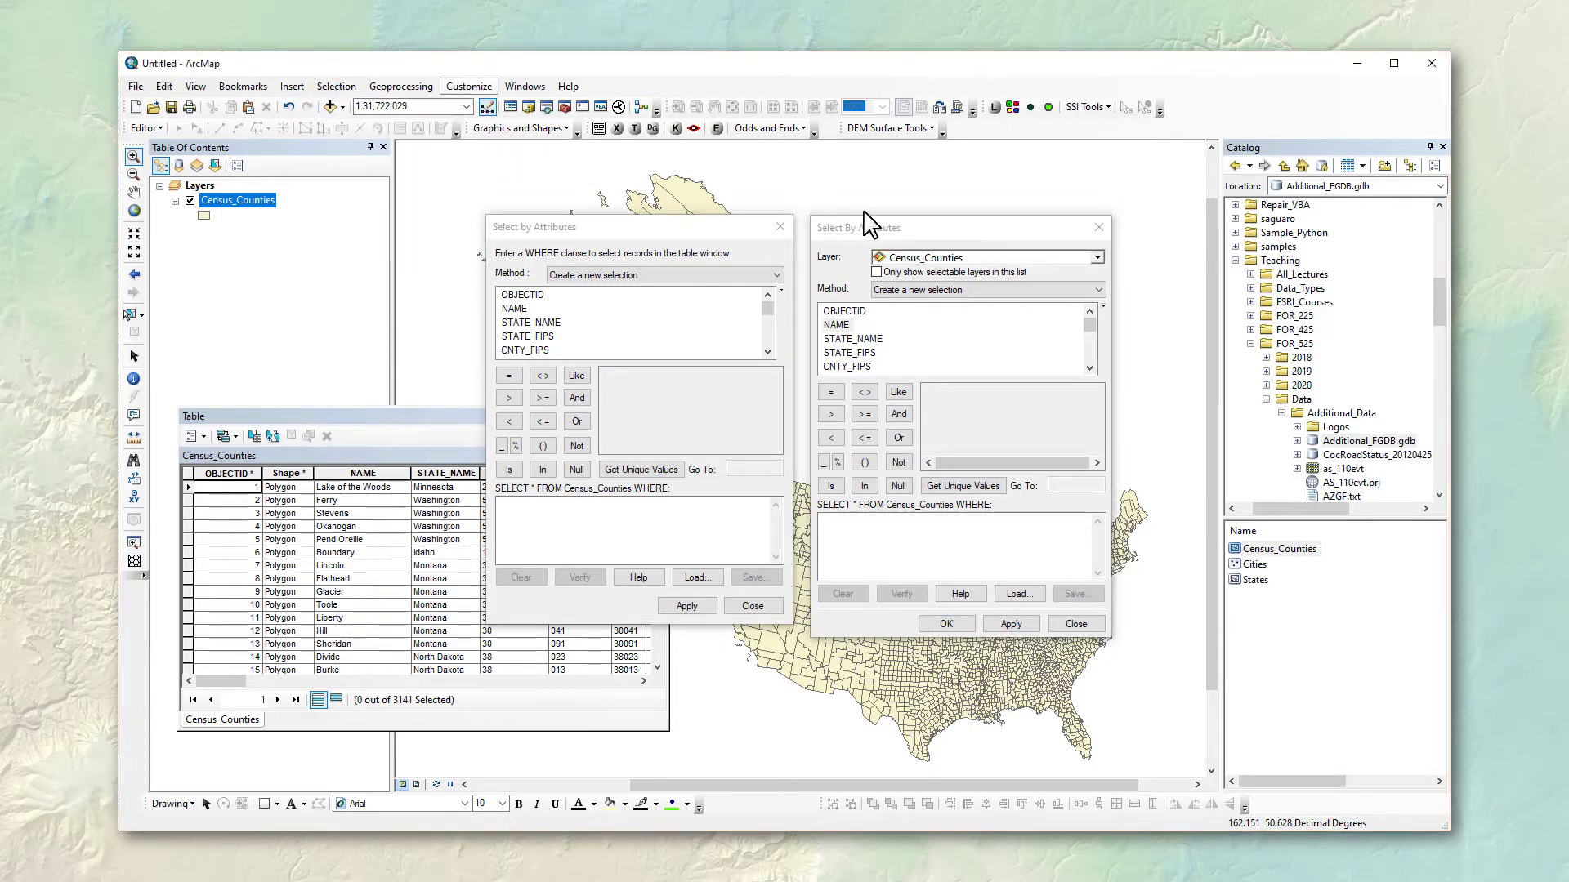
{"action": "left_click", "coordinate": [940, 230]}
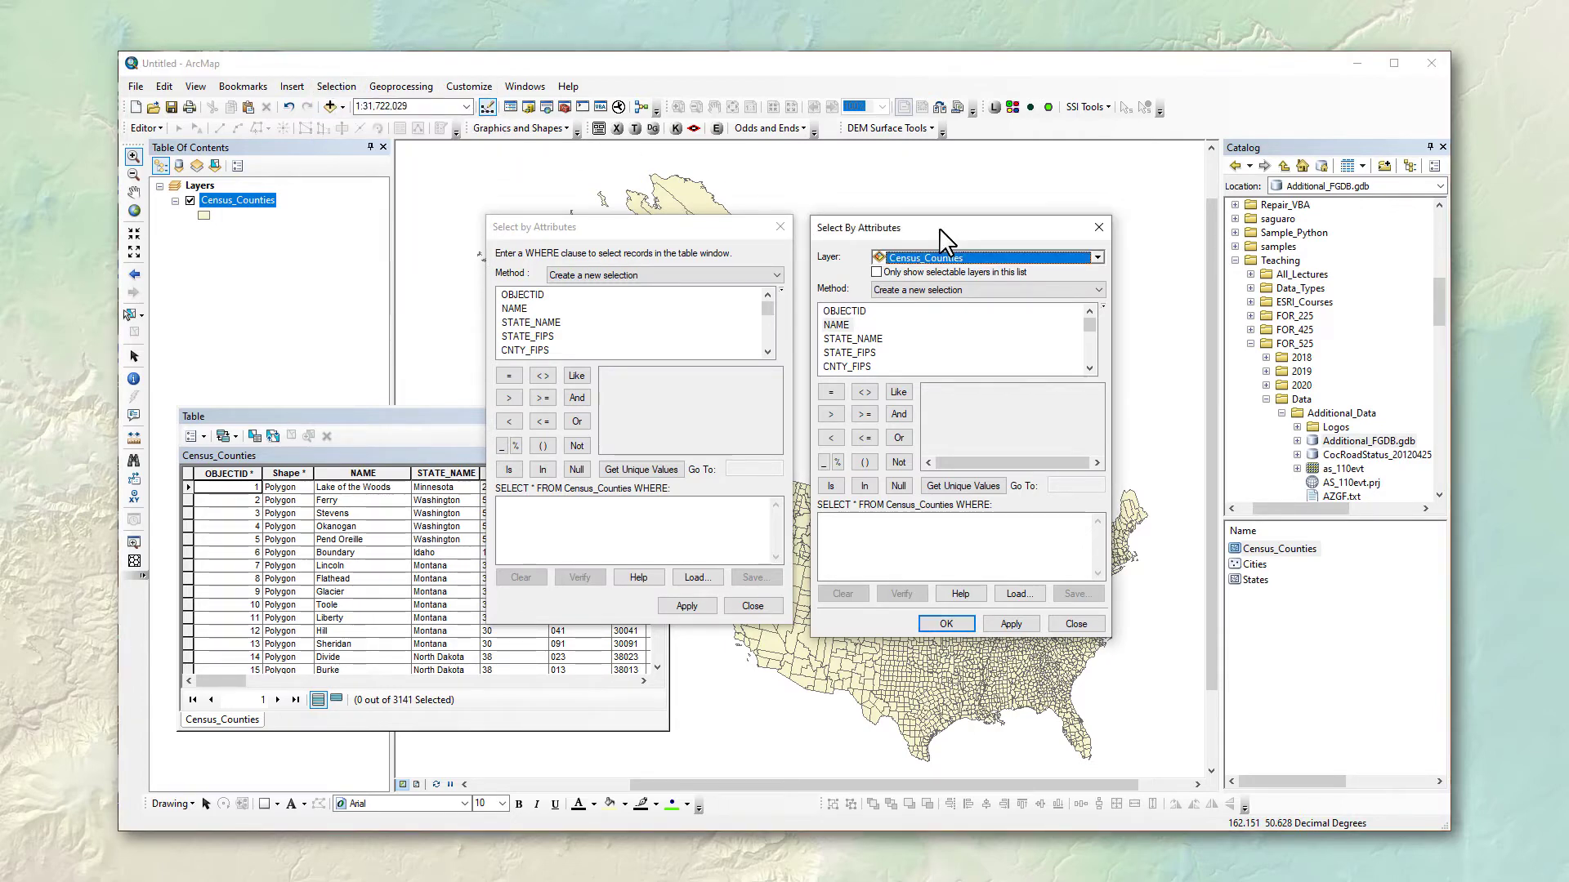
{"action": "left_click", "coordinate": [1068, 259]}
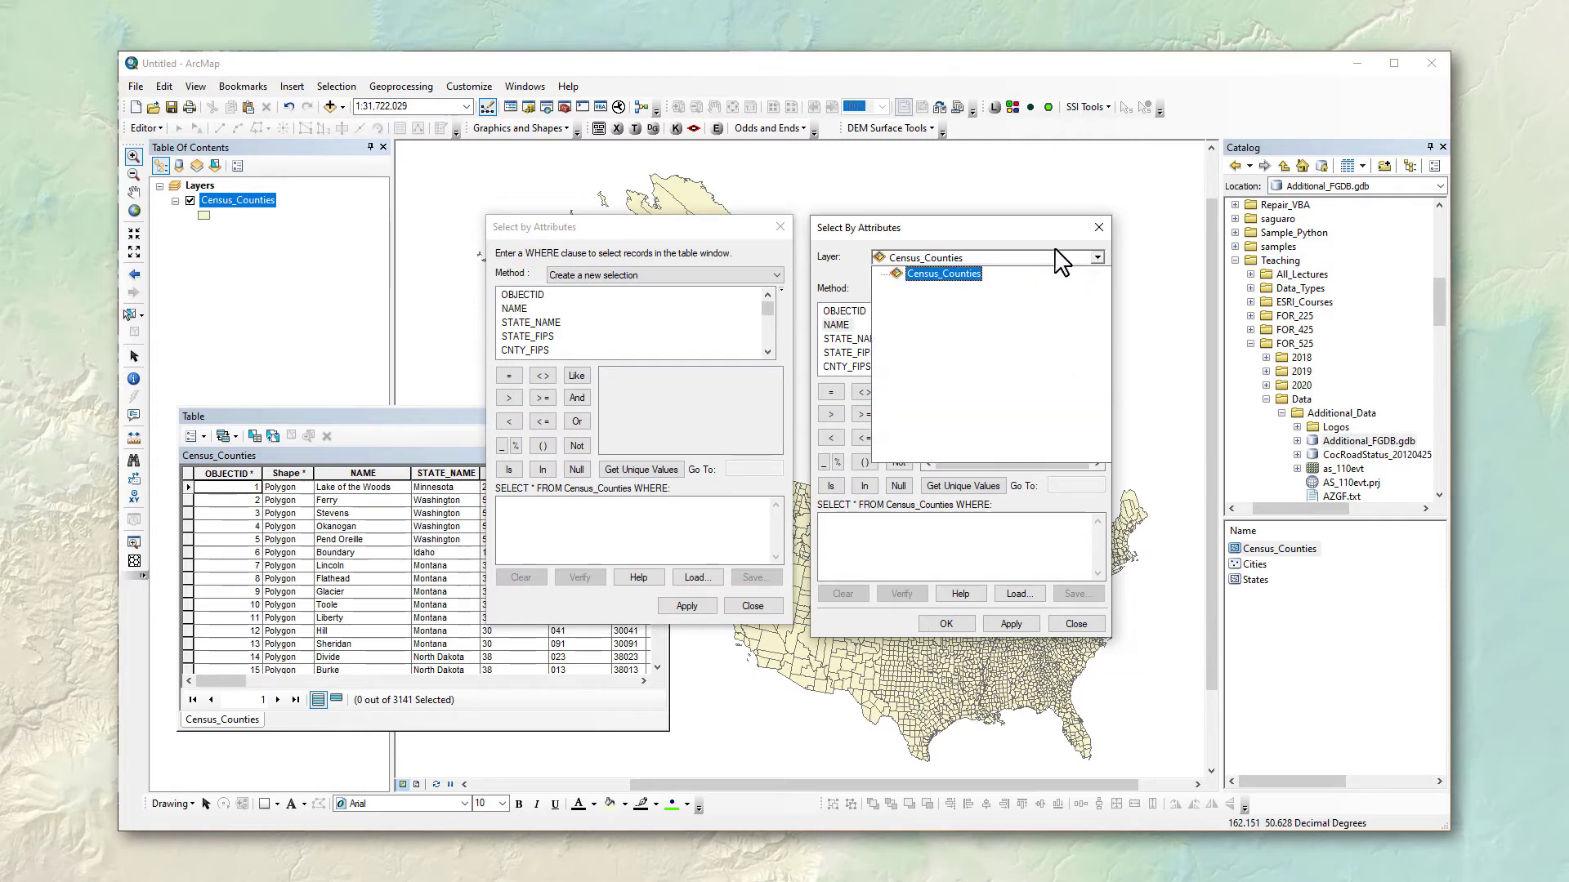
{"action": "left_click", "coordinate": [1028, 234]}
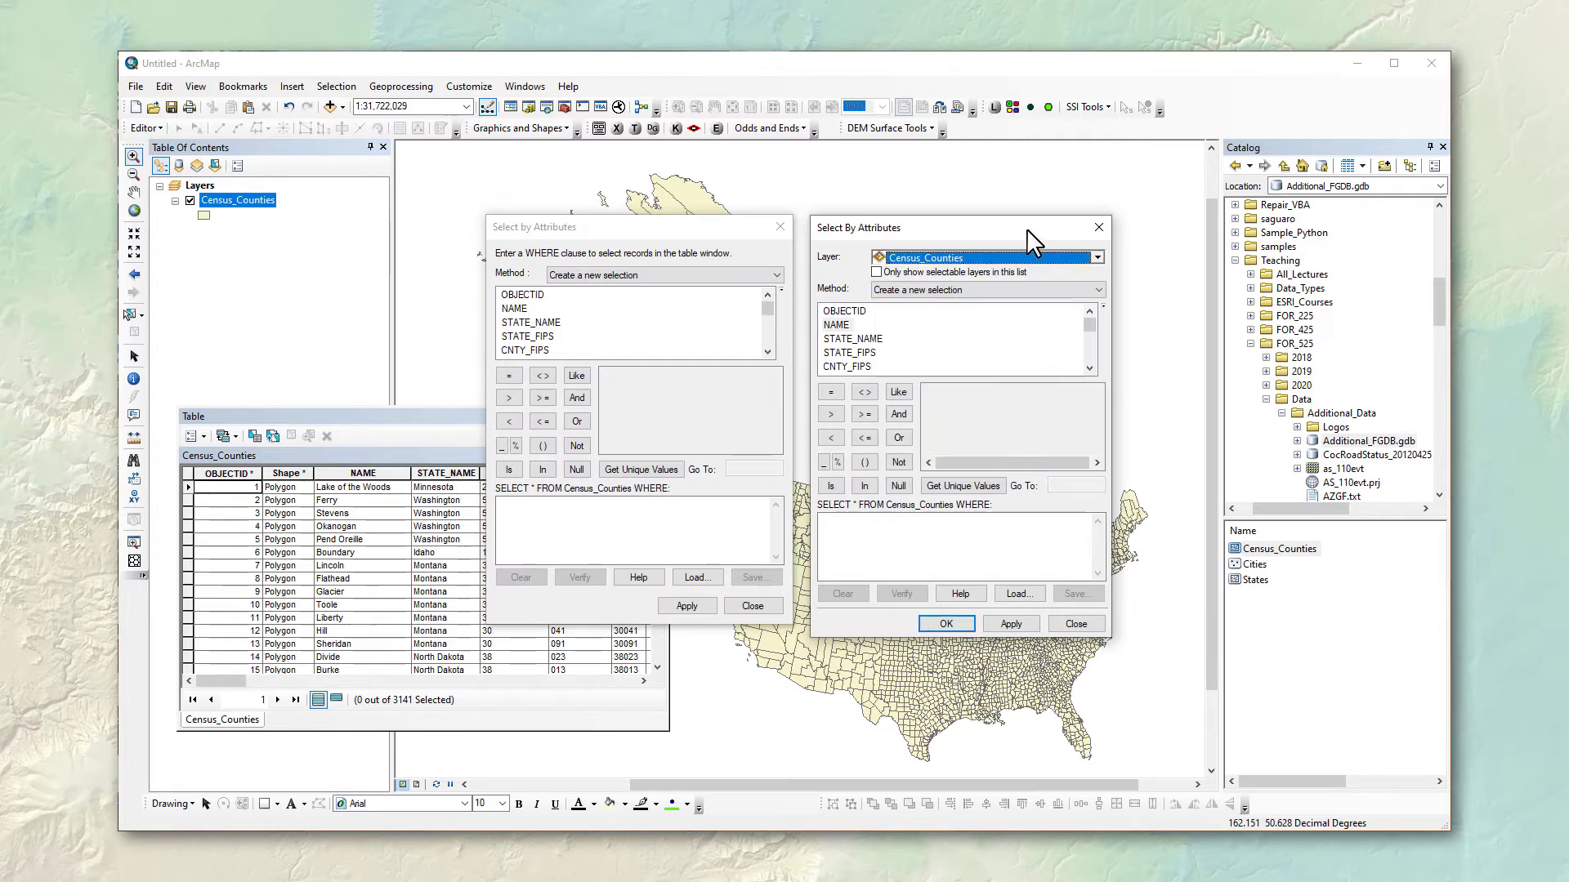
{"action": "left_click", "coordinate": [627, 245]}
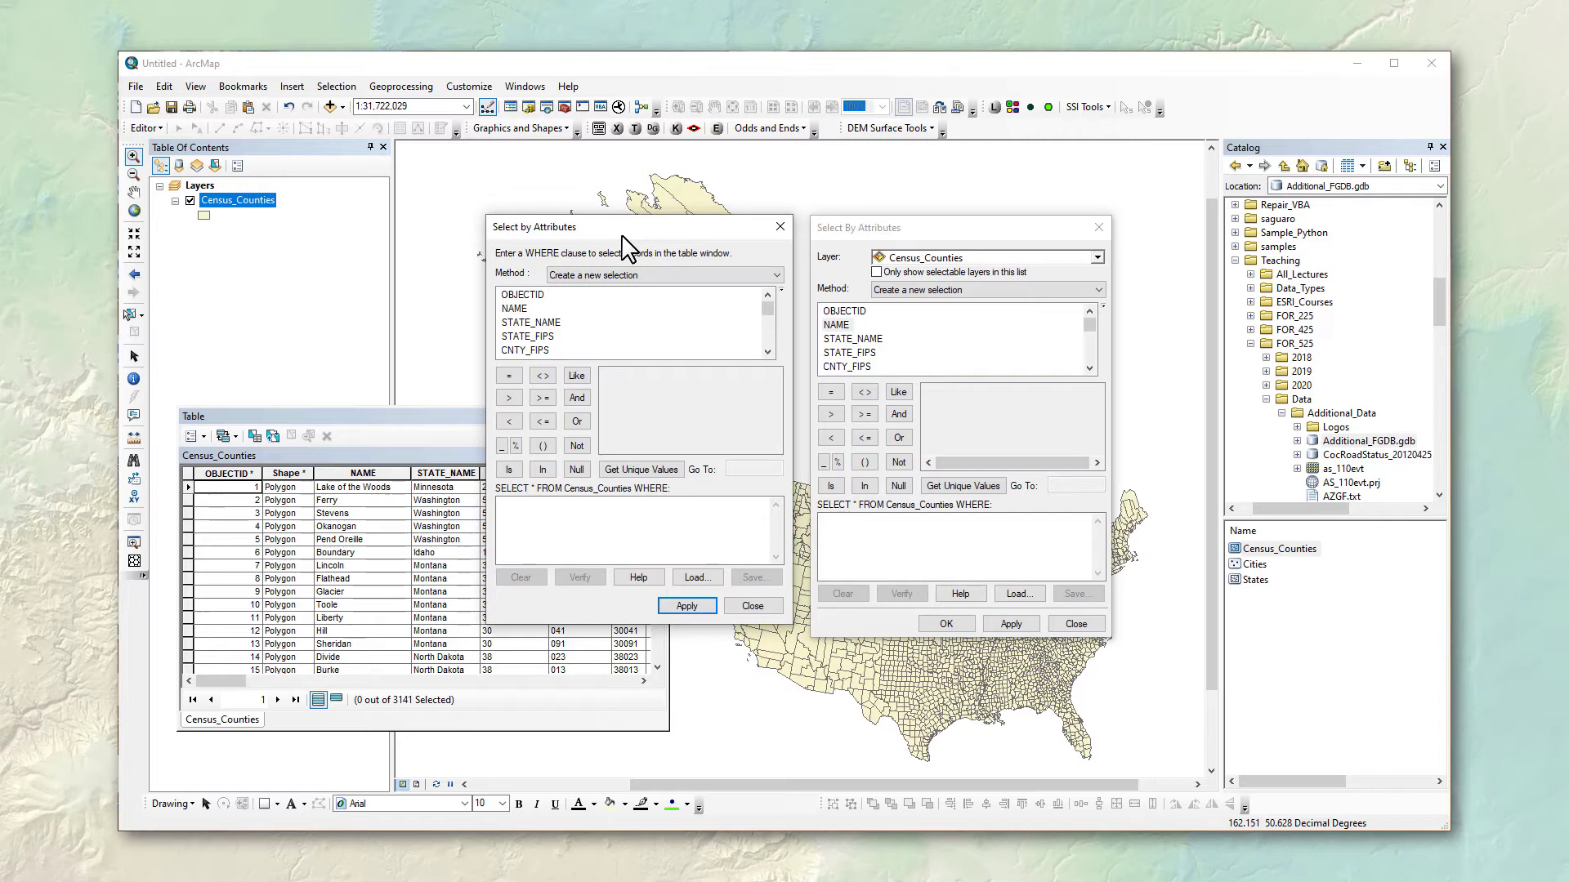
{"action": "left_click", "coordinate": [915, 627]}
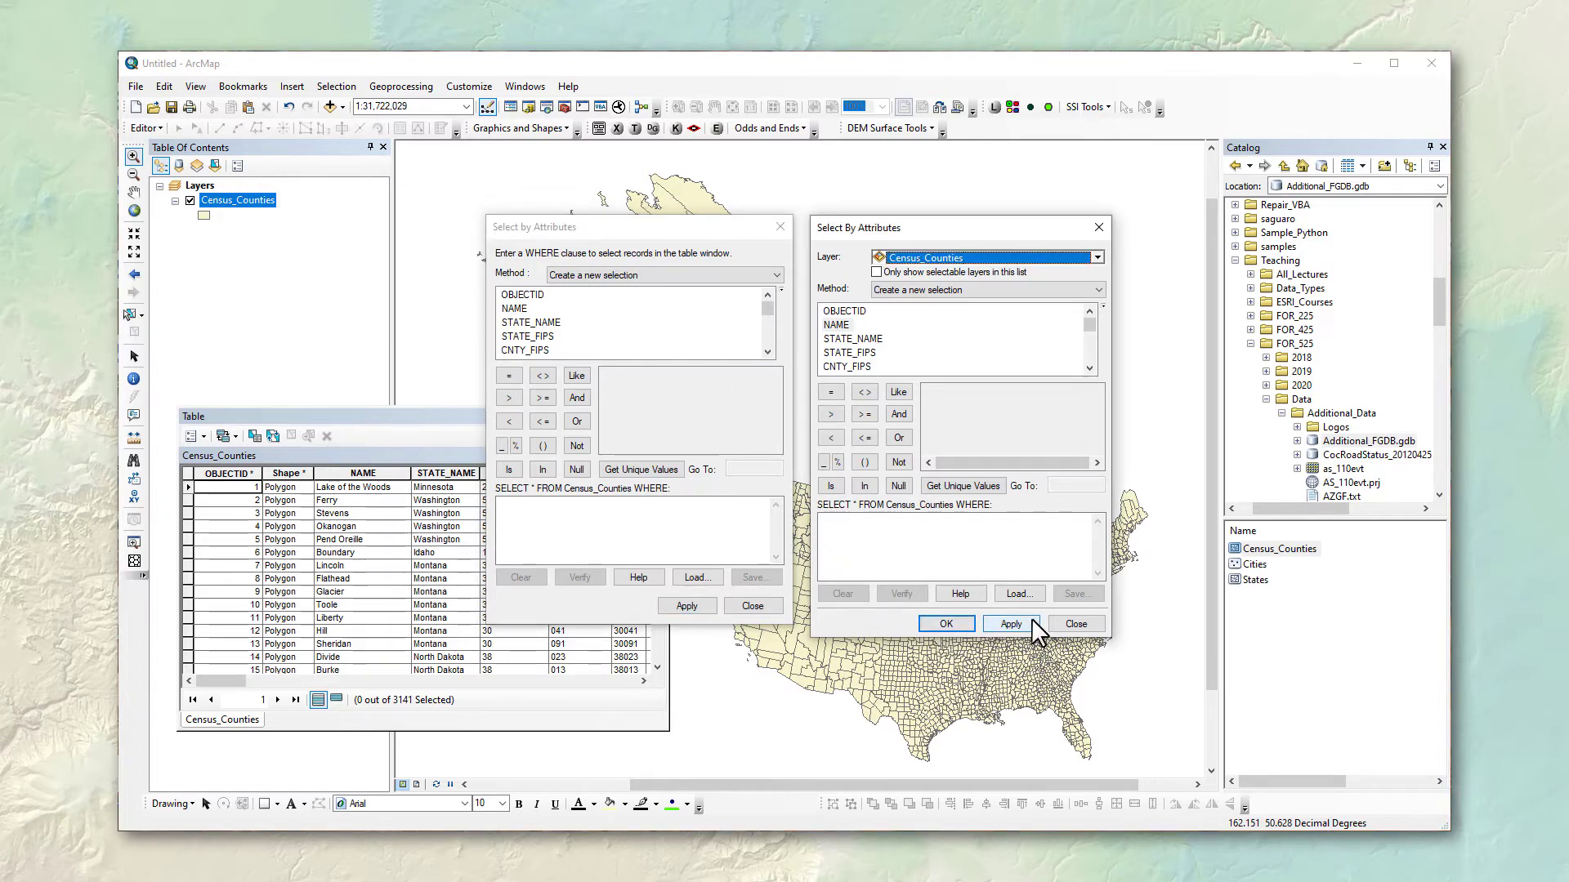
{"action": "left_click_drag", "start_coordinate": [955, 227], "coordinate": [990, 236]}
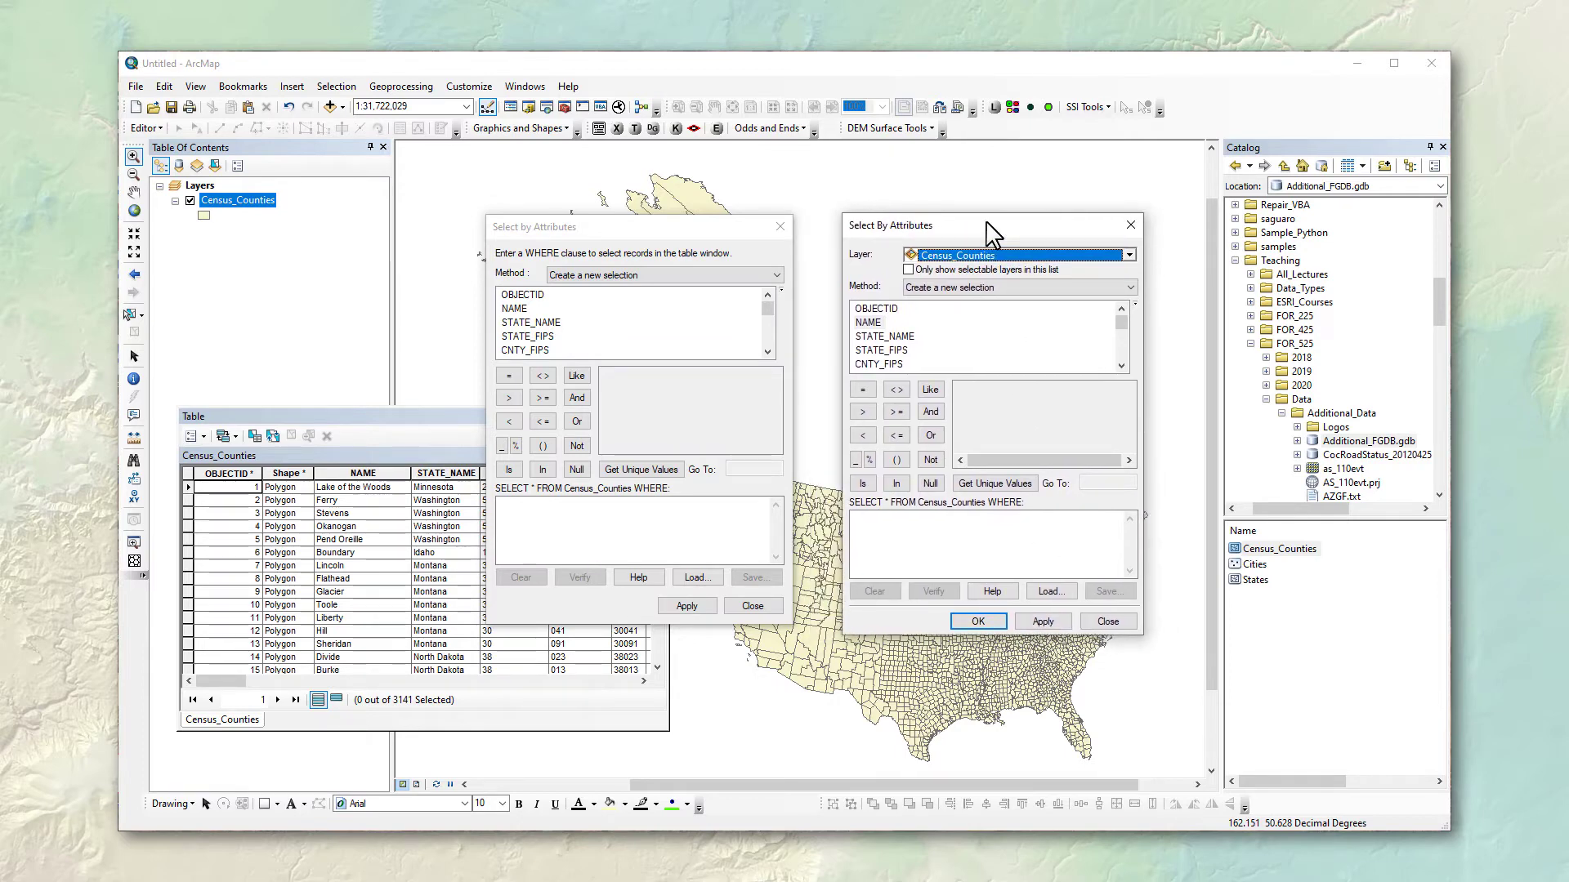
{"action": "left_click", "coordinate": [336, 86]}
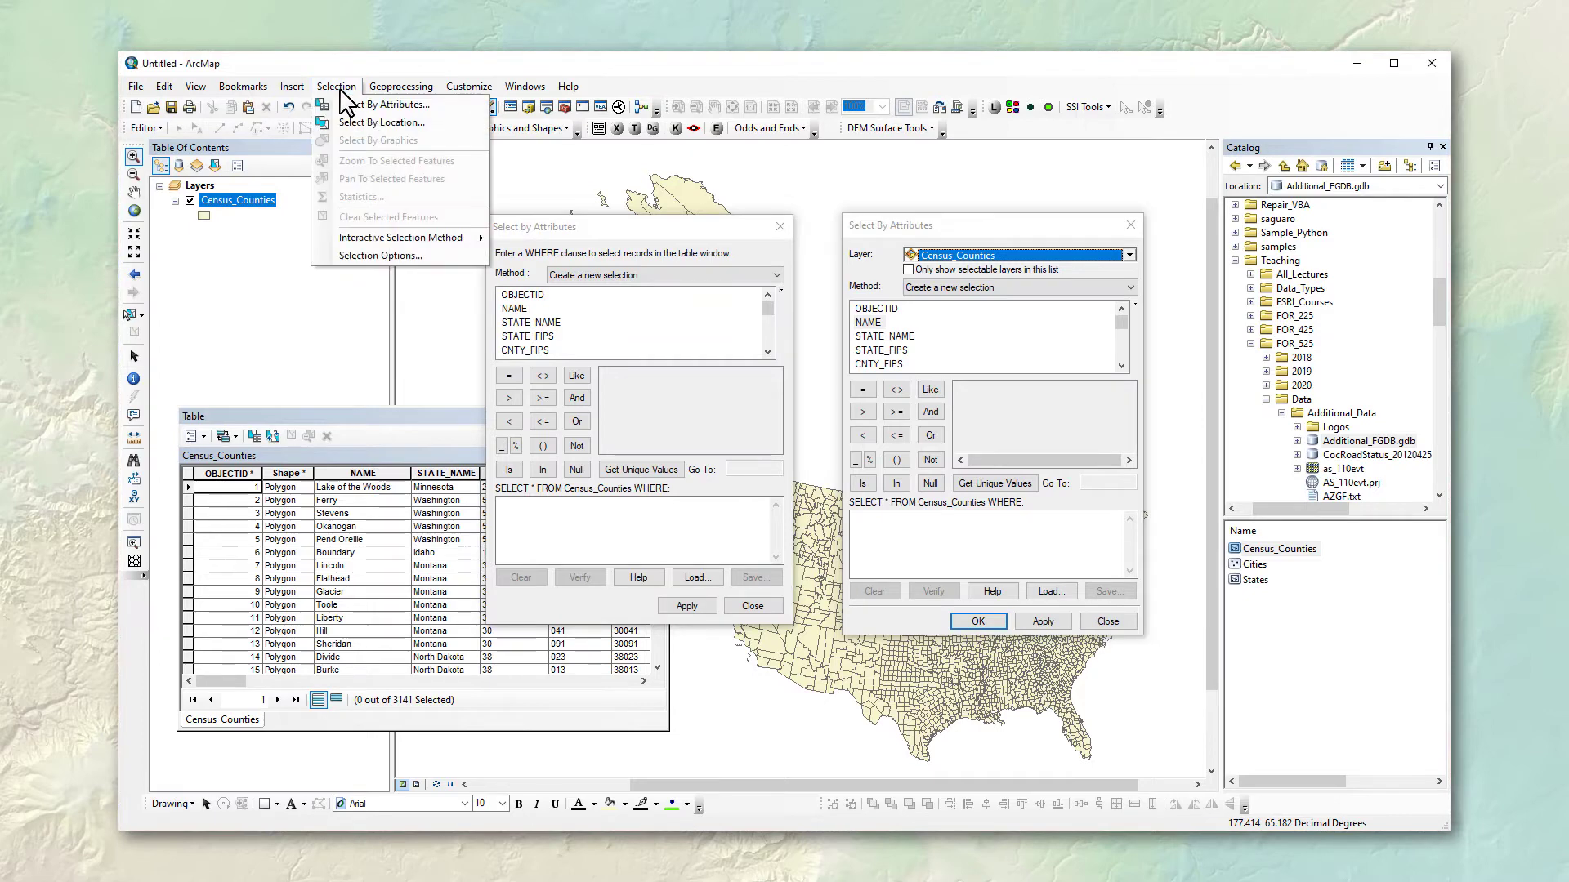
{"action": "left_click", "coordinate": [1017, 229]}
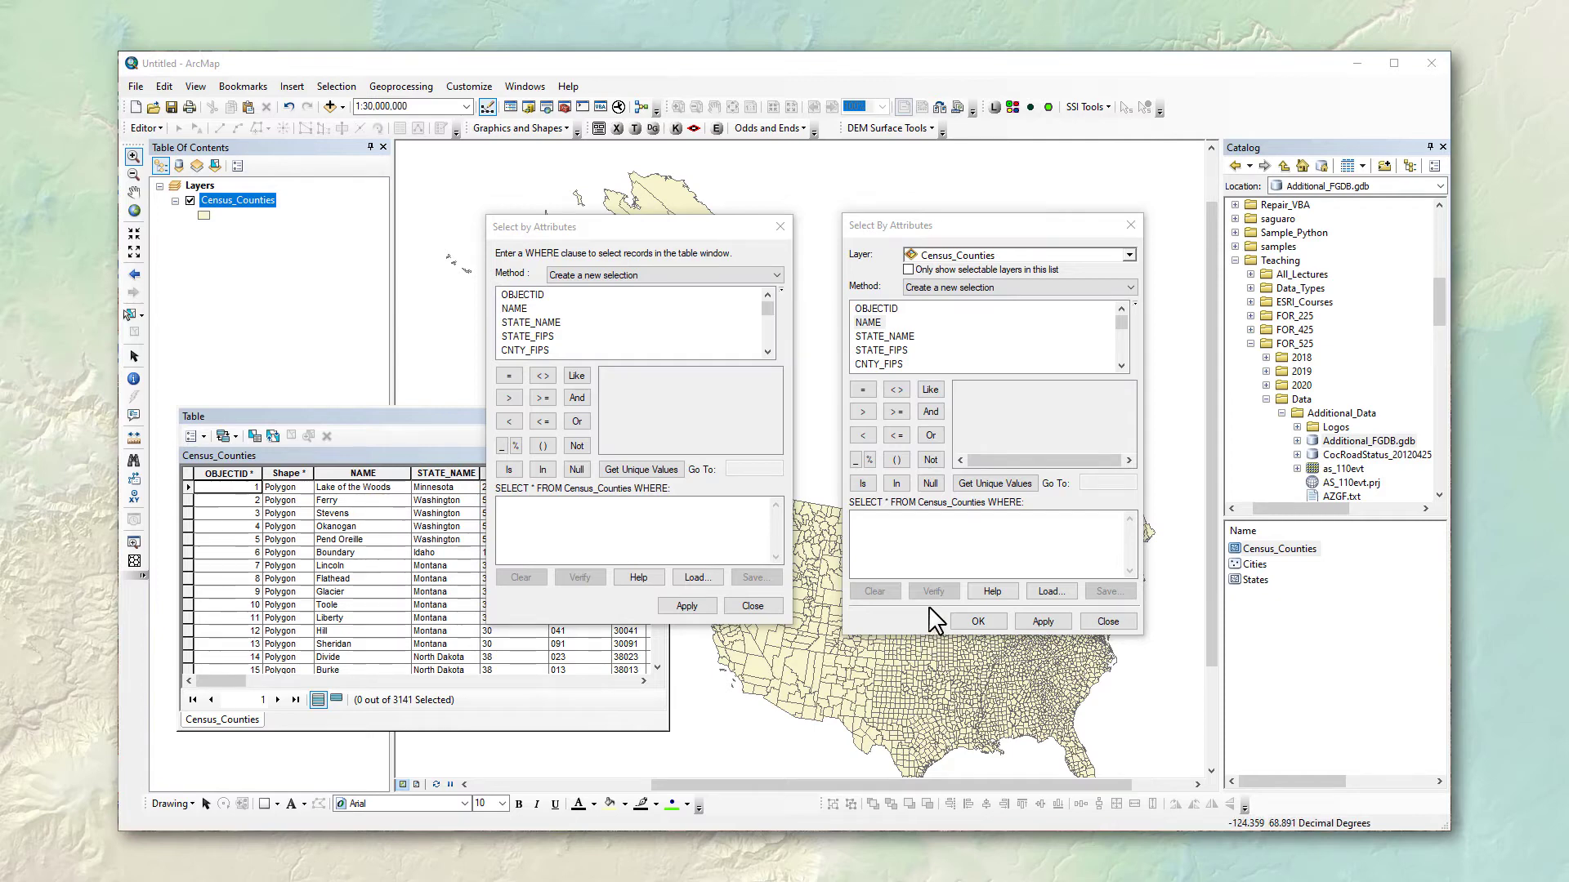
- Close the map-level Select By Attributes dialog and move the table's dialog clear of the attribute table
{"action": "left_click", "coordinate": [1088, 229]}
{"action": "left_click", "coordinate": [1129, 226]}
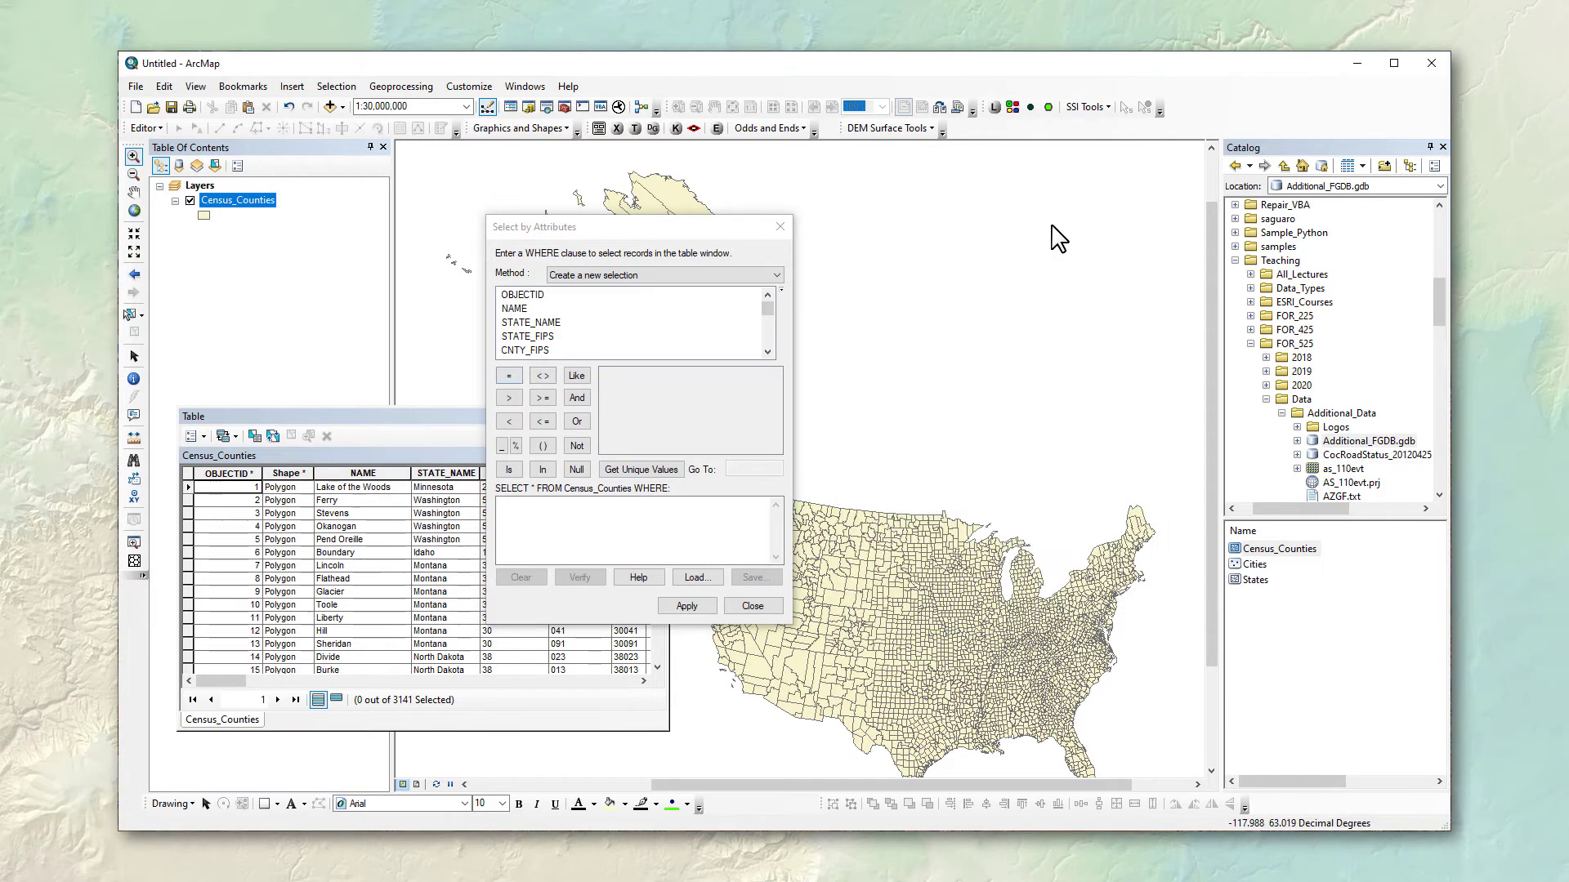
{"action": "left_click_drag", "start_coordinate": [625, 229], "coordinate": [862, 211]}
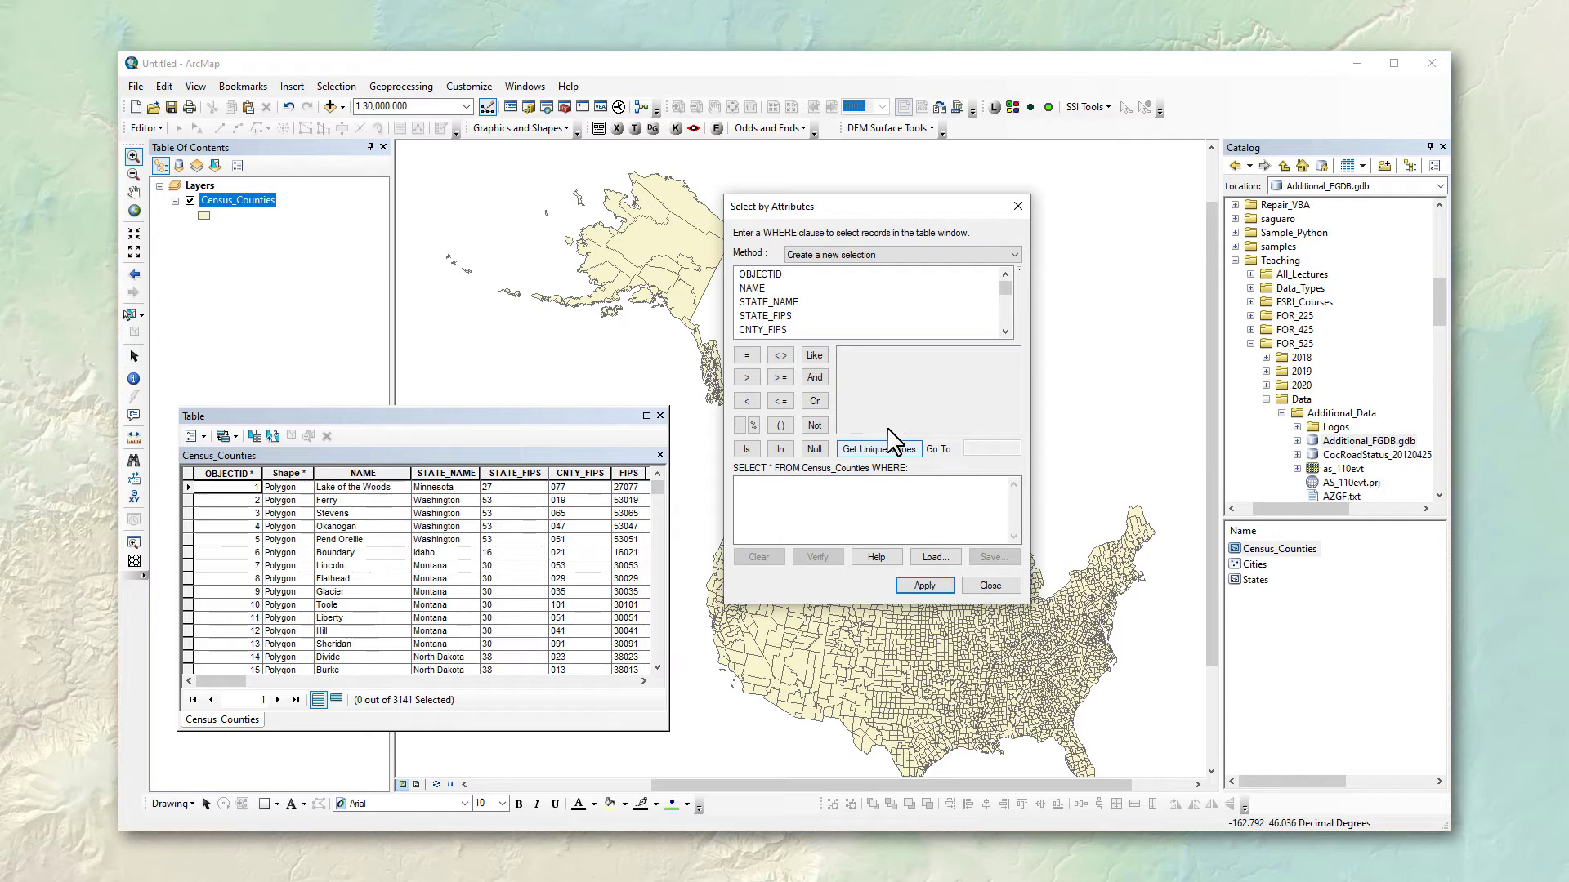
- List the unique values of the NAME field and find Coconino by searching for "Cocon"
{"action": "left_click", "coordinate": [755, 288]}
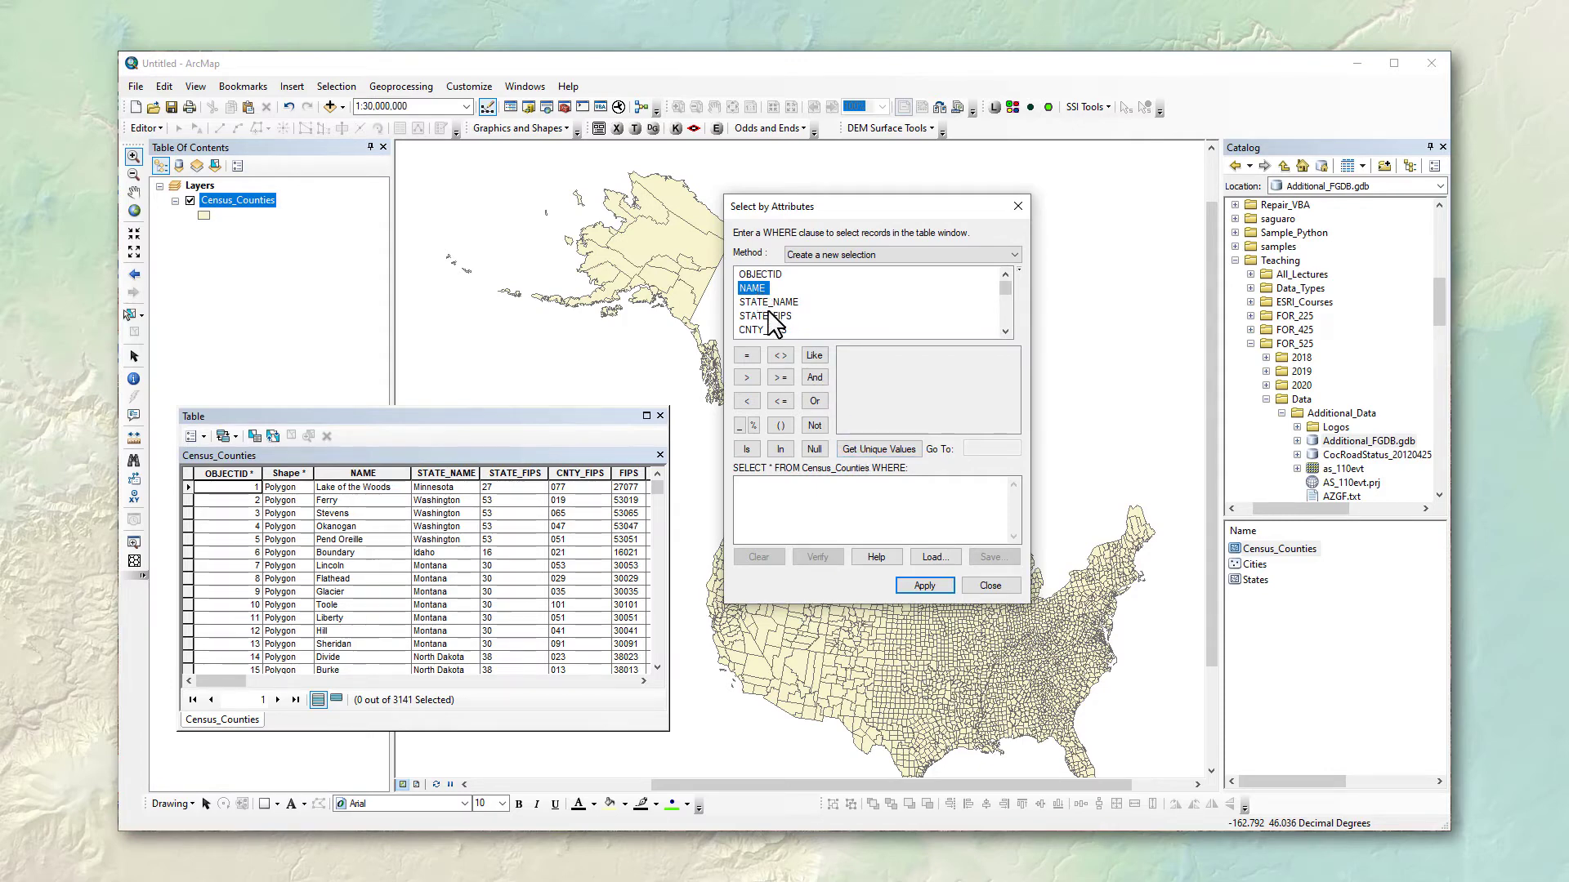
{"action": "left_click", "coordinate": [875, 452]}
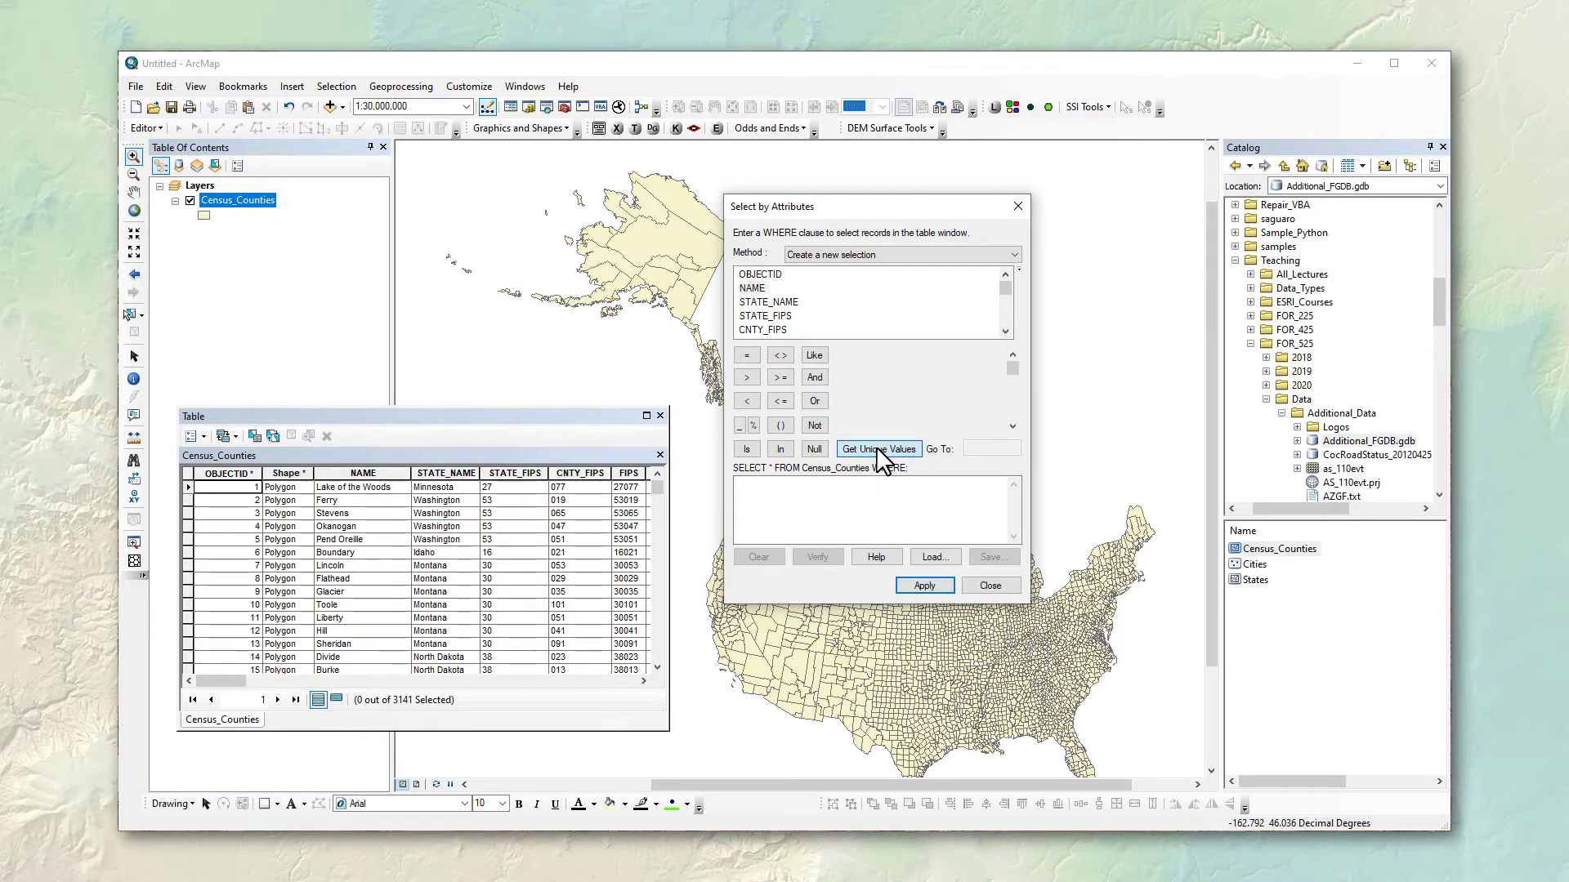
{"action": "left_click_drag", "start_coordinate": [1013, 367], "coordinate": [1019, 376]}
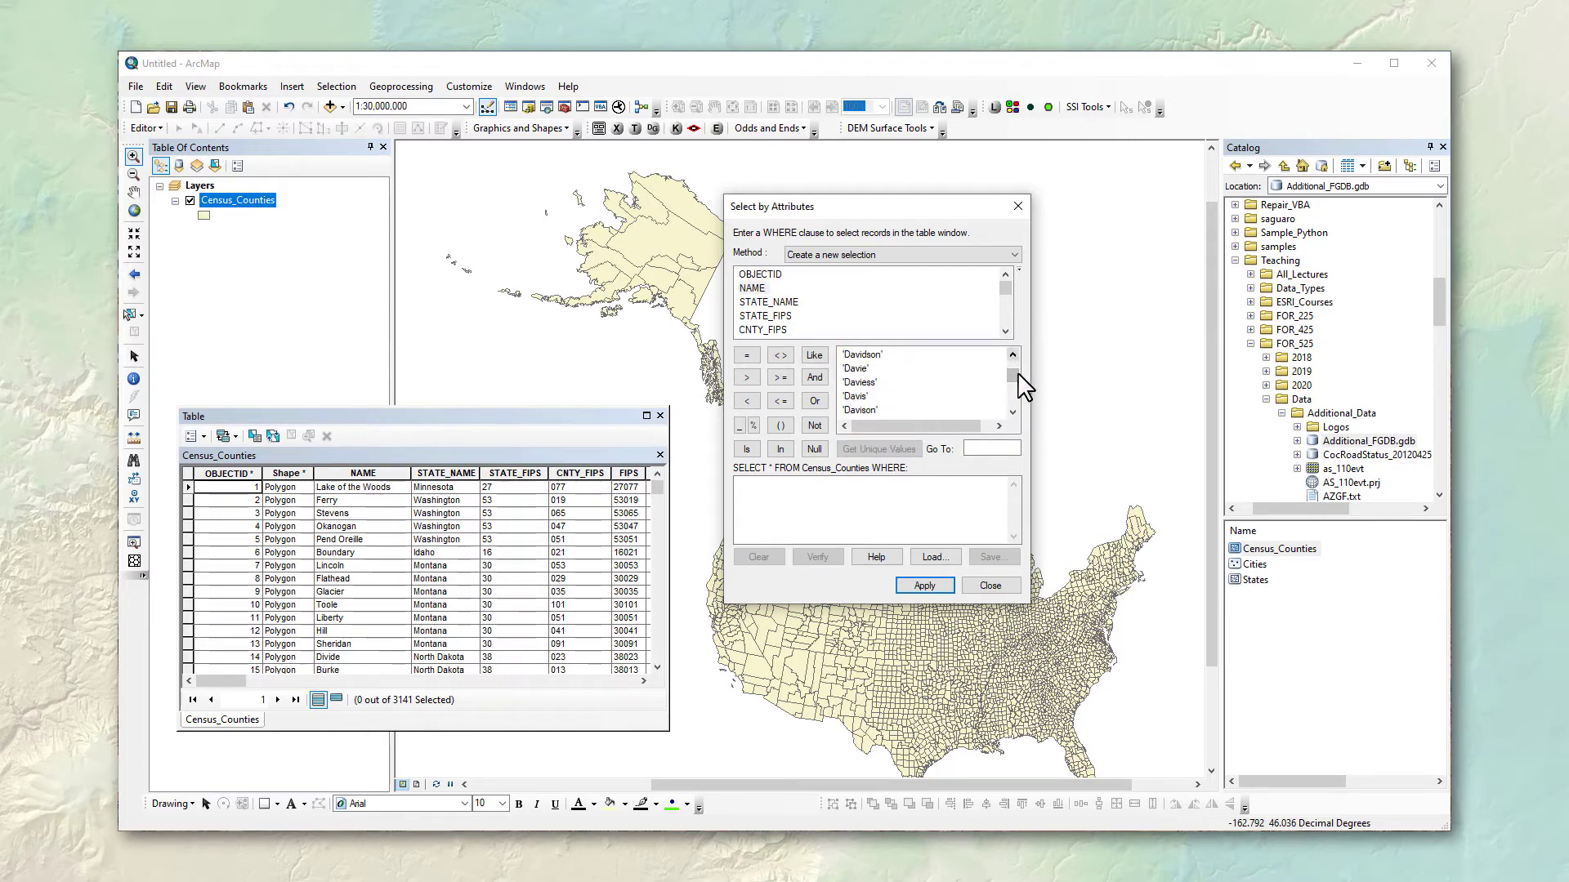
{"action": "left_click", "coordinate": [989, 446]}
{"action": "type", "text": "Cocon"}
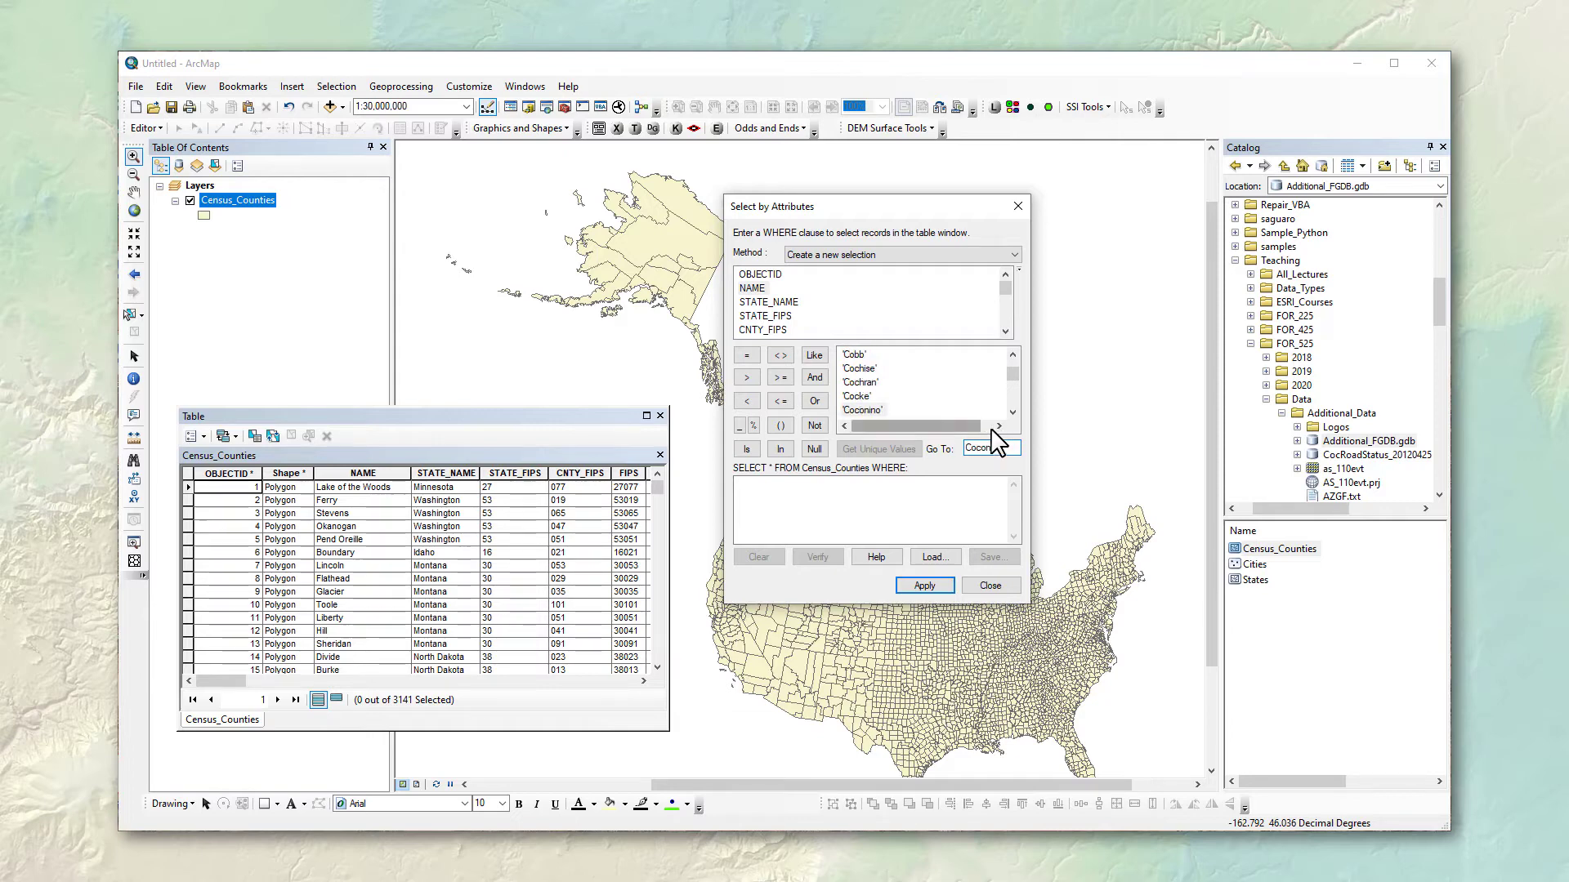
{"action": "left_click", "coordinate": [864, 411]}
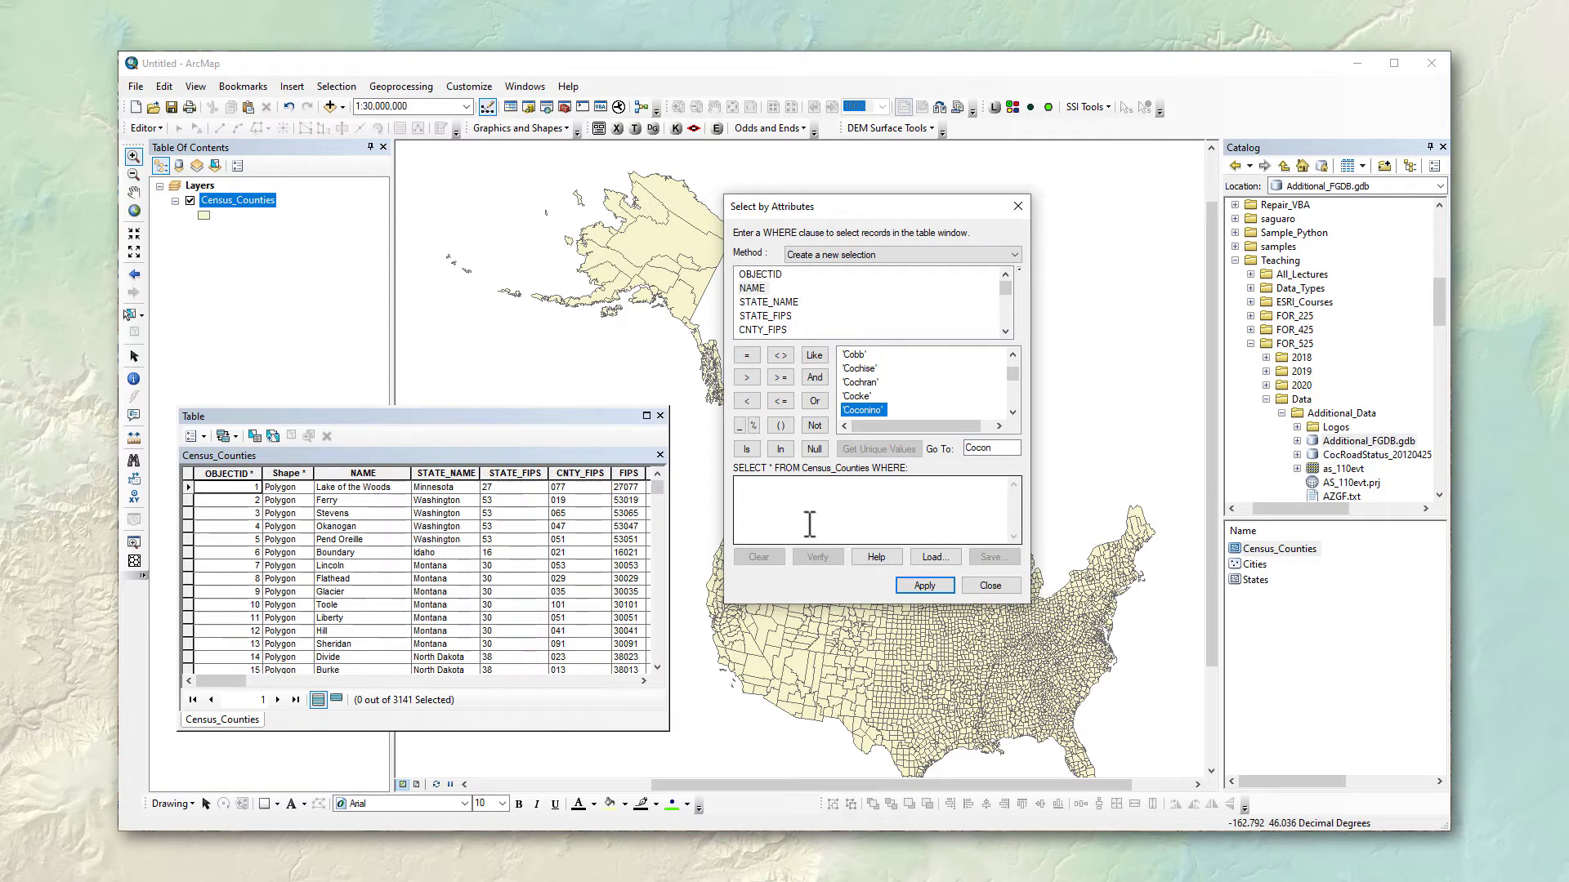
- Build the expression NAME = 'Coconino' from the field, operator and value, and apply it as a new selection
{"action": "double_click", "coordinate": [749, 289]}
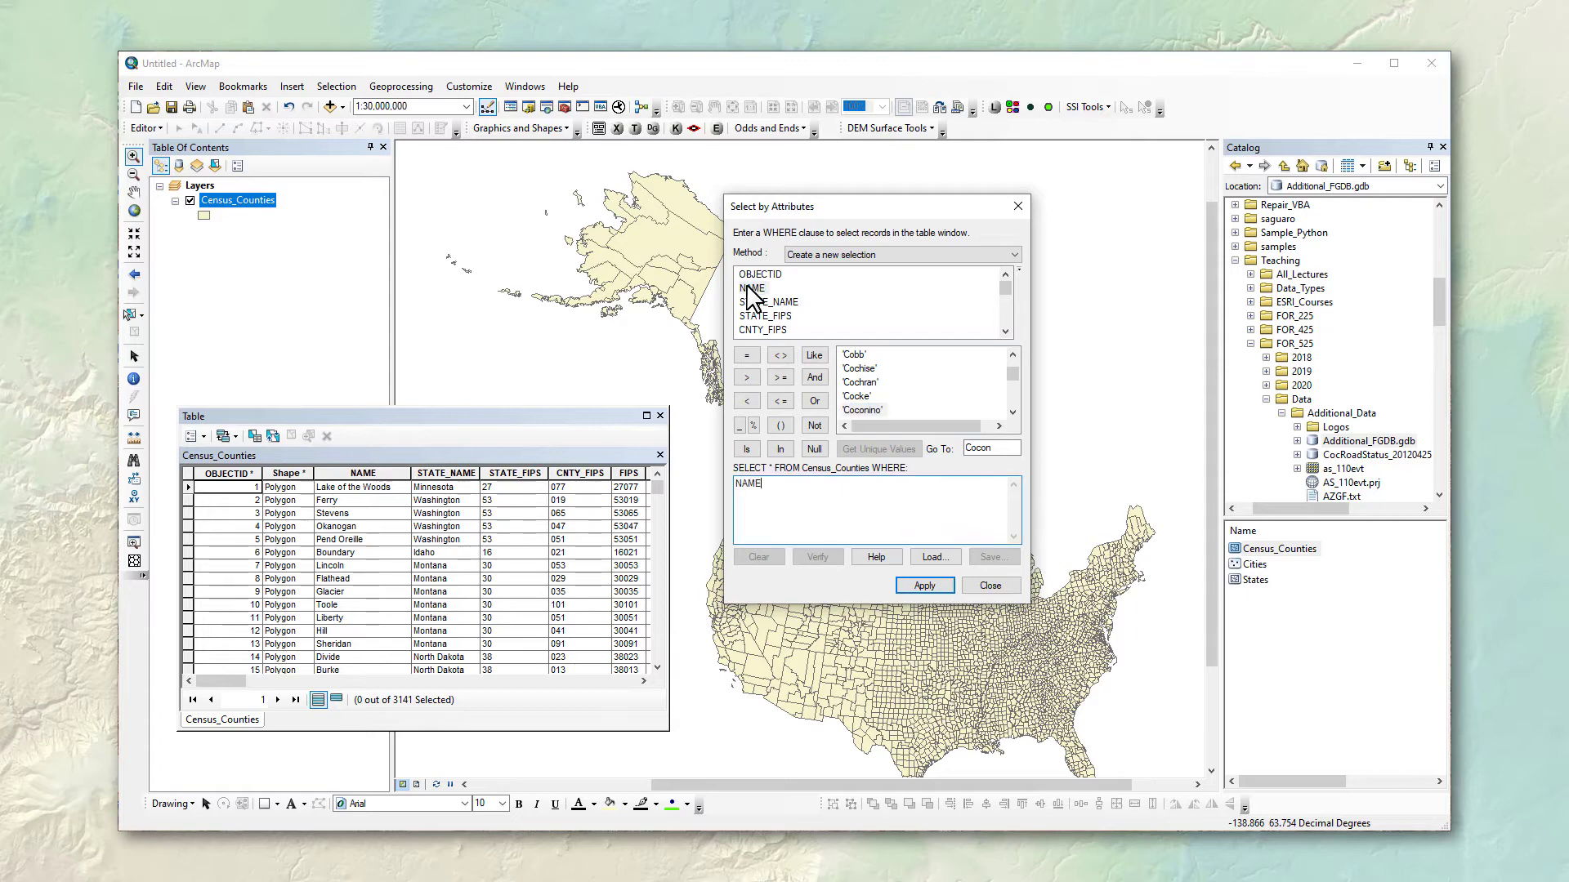
{"action": "left_click", "coordinate": [745, 355]}
{"action": "double_click", "coordinate": [862, 410]}
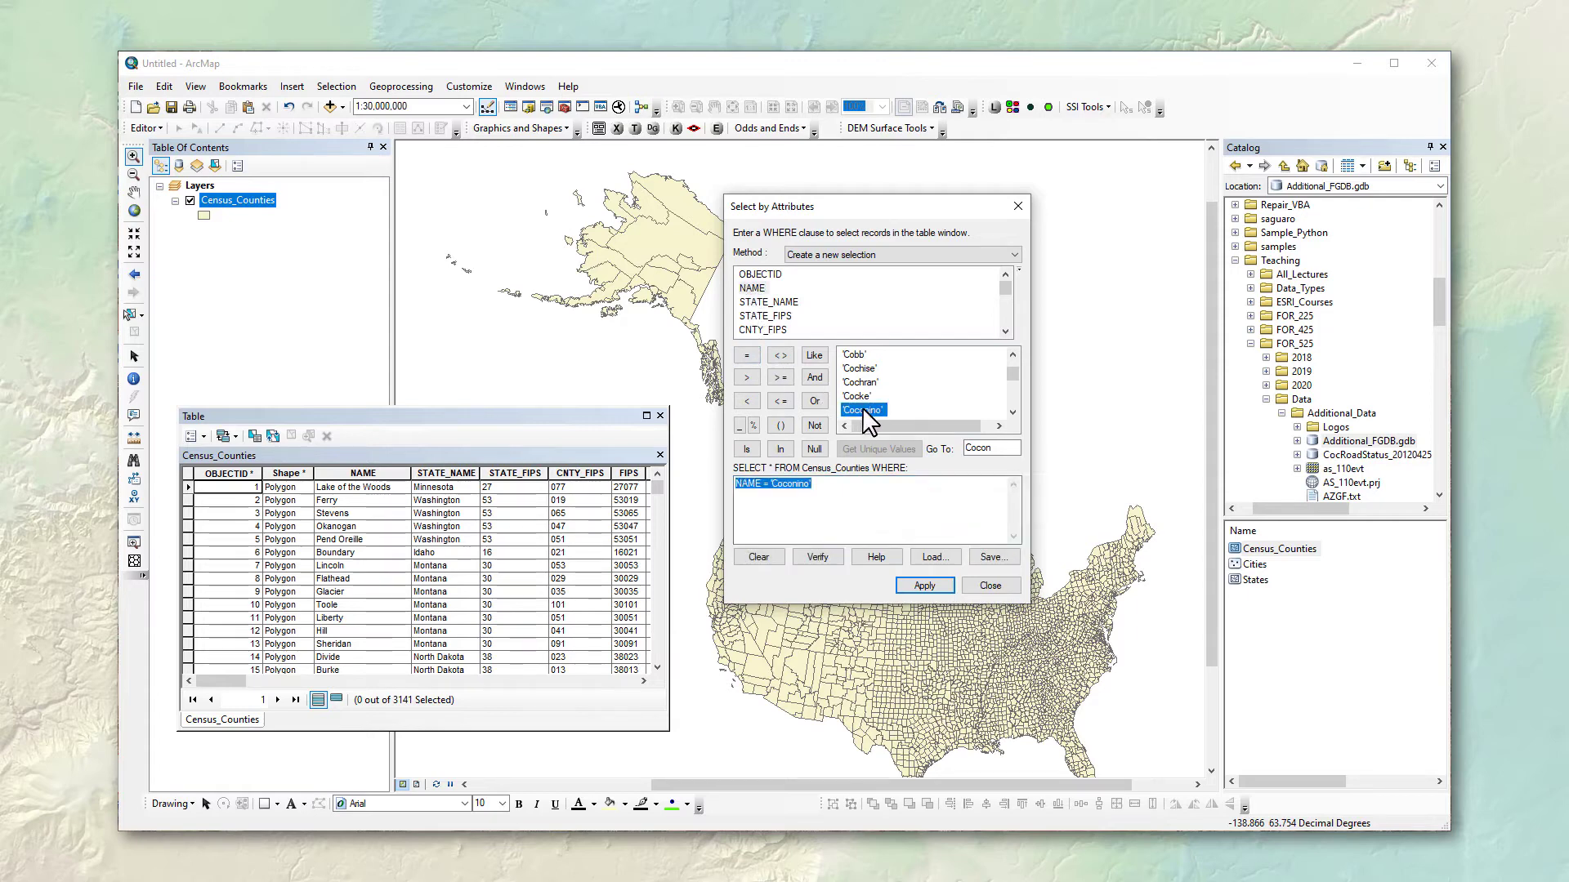
{"action": "left_click", "coordinate": [925, 585]}
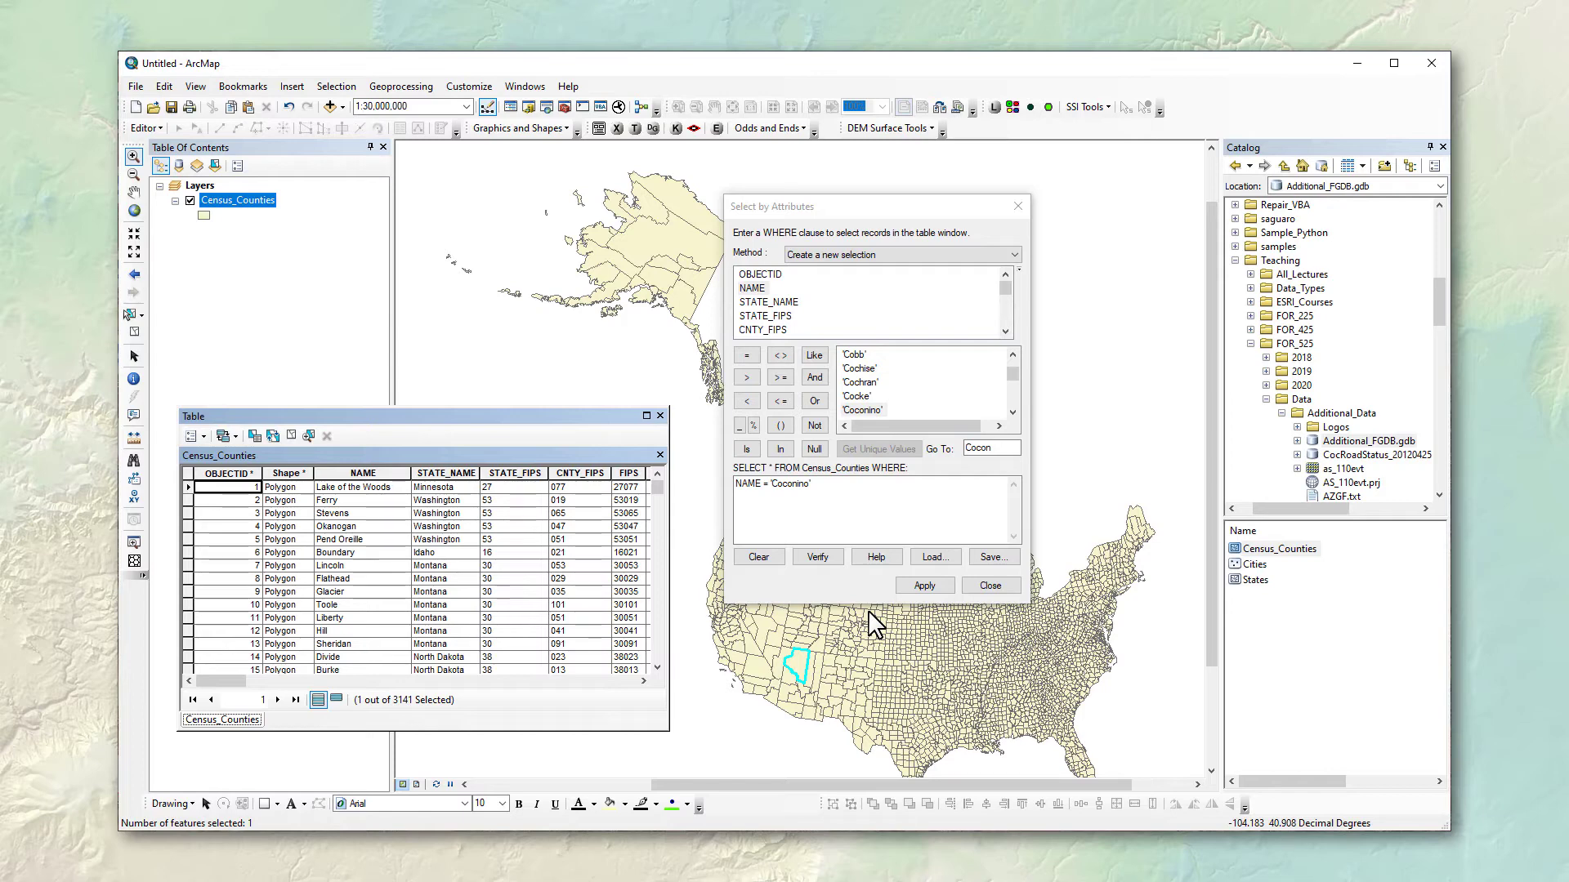
{"action": "left_click", "coordinate": [837, 485]}
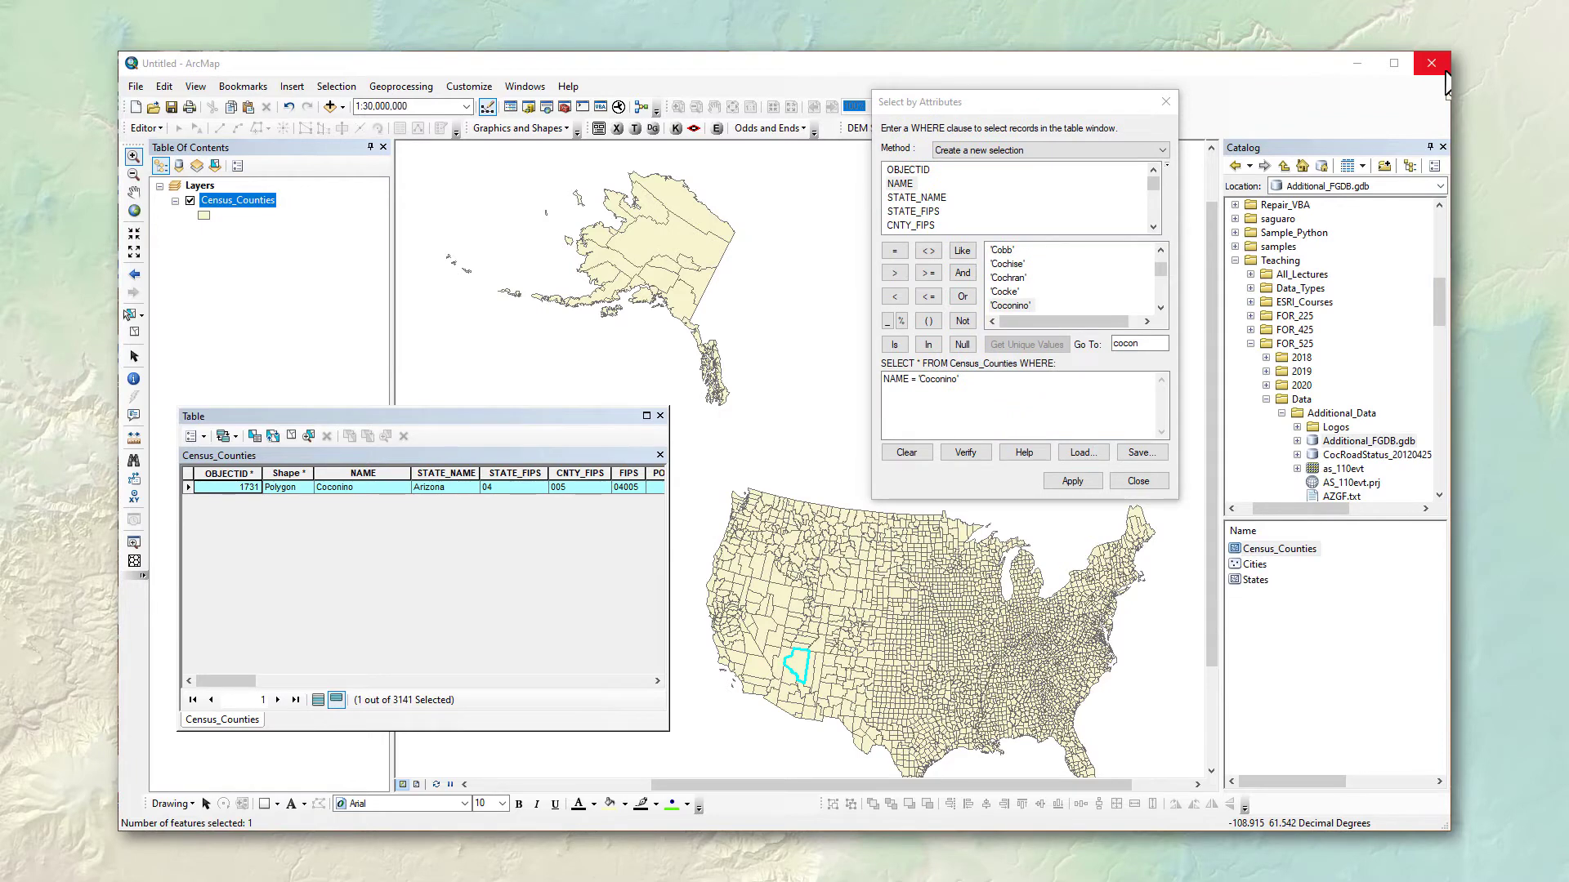
- Copy the whole WHERE expression NAME = 'Coconino' and paste it into a blank Notepad document
{"action": "left_click", "coordinate": [974, 383]}
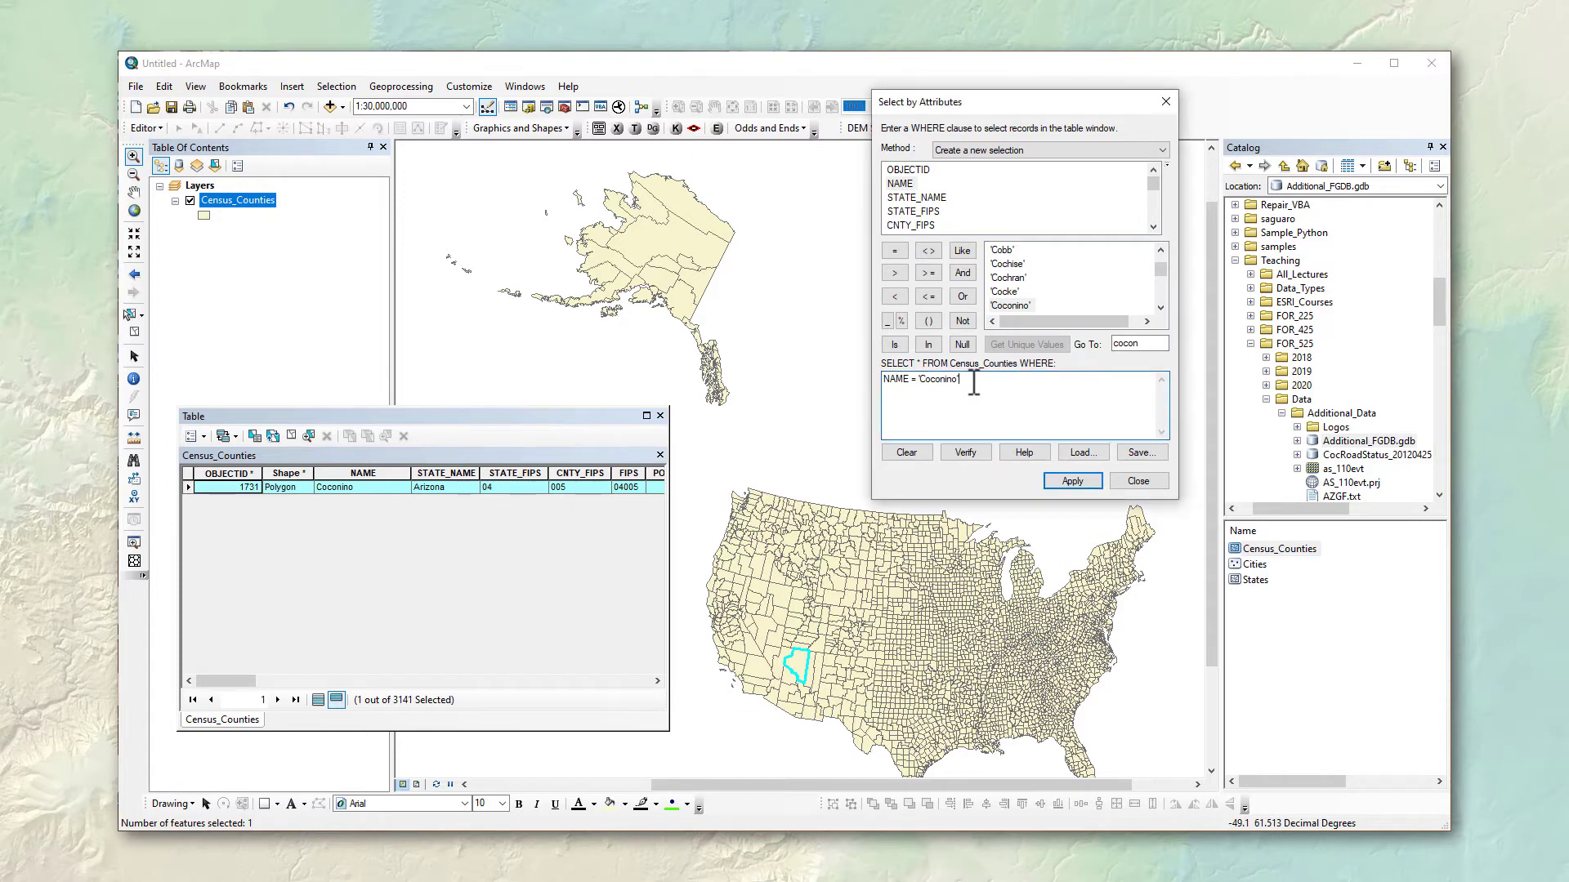
{"action": "key", "text": "ctrl+a"}
{"action": "key", "text": "ctrl+c"}
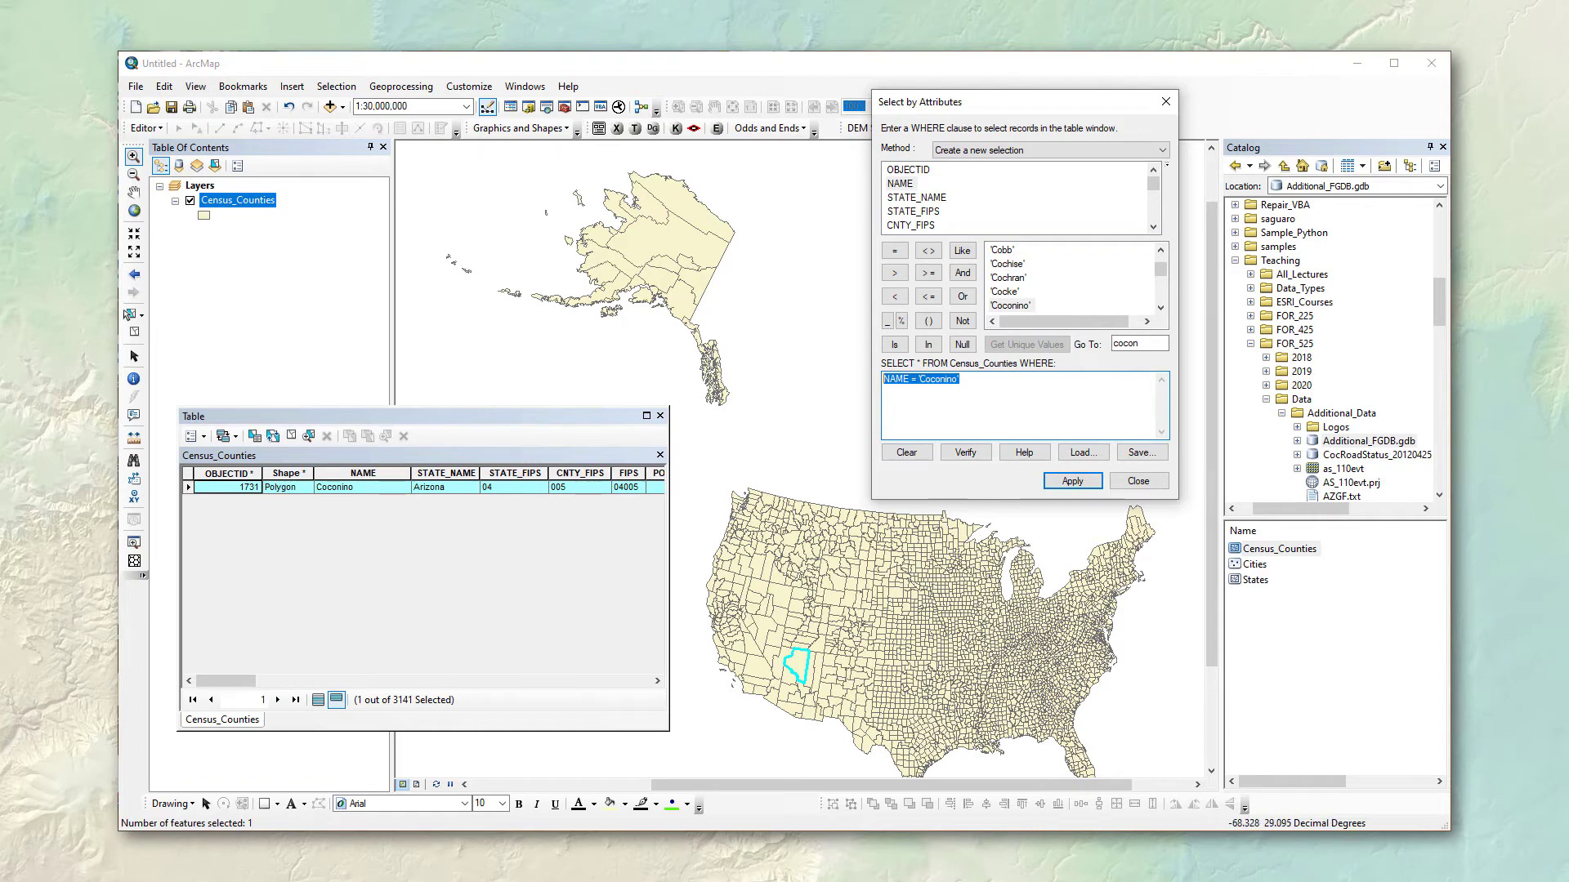
{"action": "left_click_drag", "start_coordinate": [701, 349], "coordinate": [607, 191]}
{"action": "key", "text": "ctrl+v"}
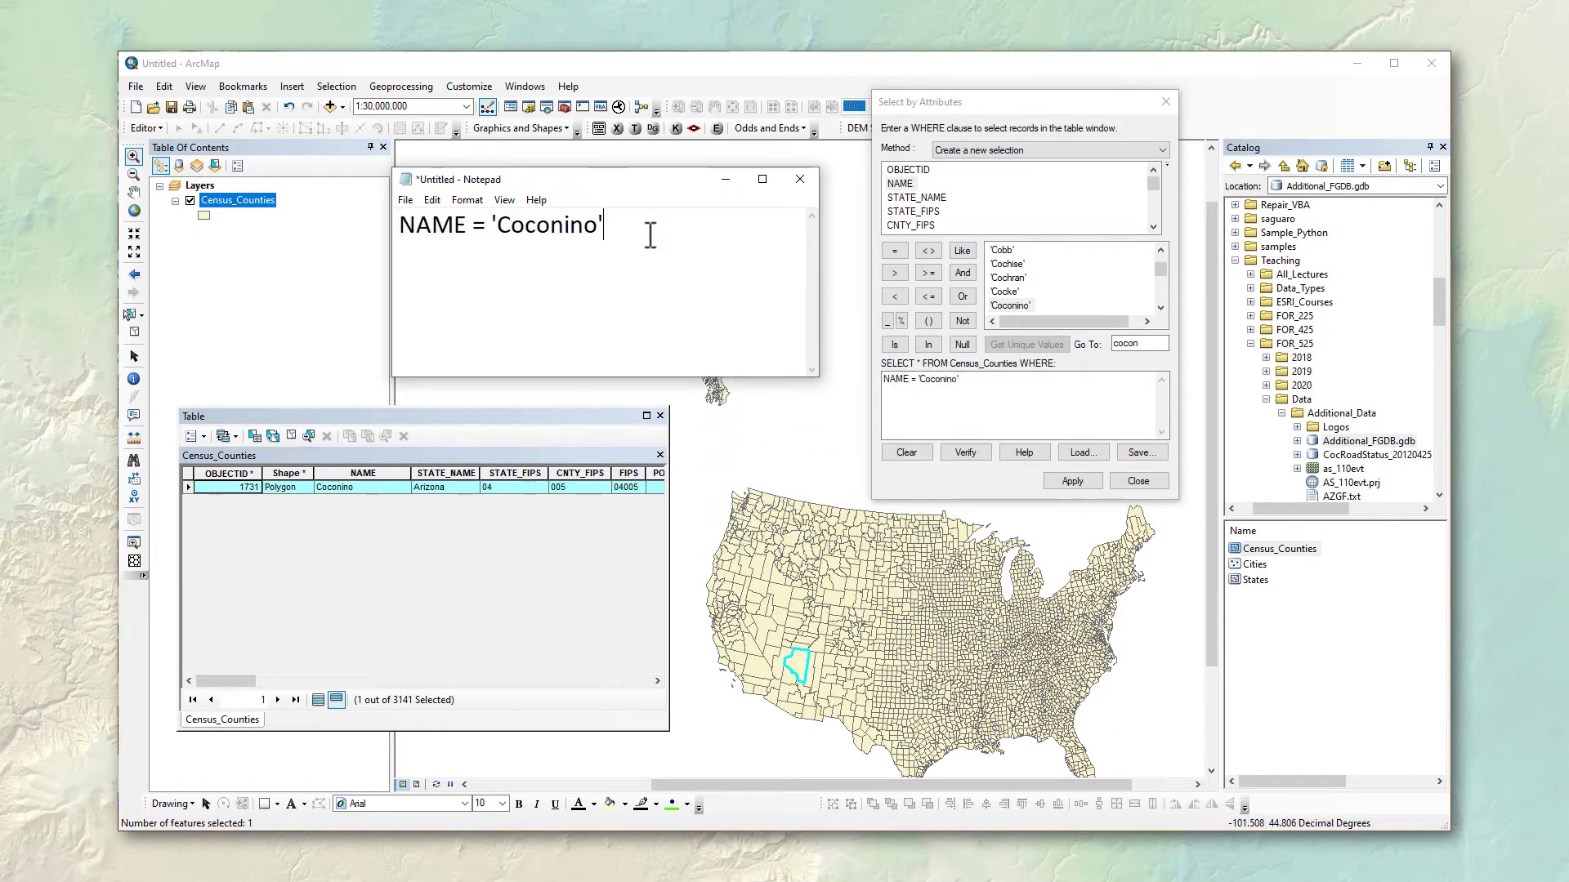
- Replace the single quotes around Coconino in the Notepad text with double quotes
{"action": "key", "text": "Left"}
{"action": "key", "text": "Left"}
{"action": "key", "text": "Left"}
{"action": "key", "text": "Left"}
{"action": "key", "text": "Left"}
{"action": "key", "text": "Left"}
{"action": "key", "text": "Left"}
{"action": "key", "text": "Left"}
{"action": "key", "text": "Left"}
{"action": "key", "text": "BackSpace"}
{"action": "type", "text": "\""}
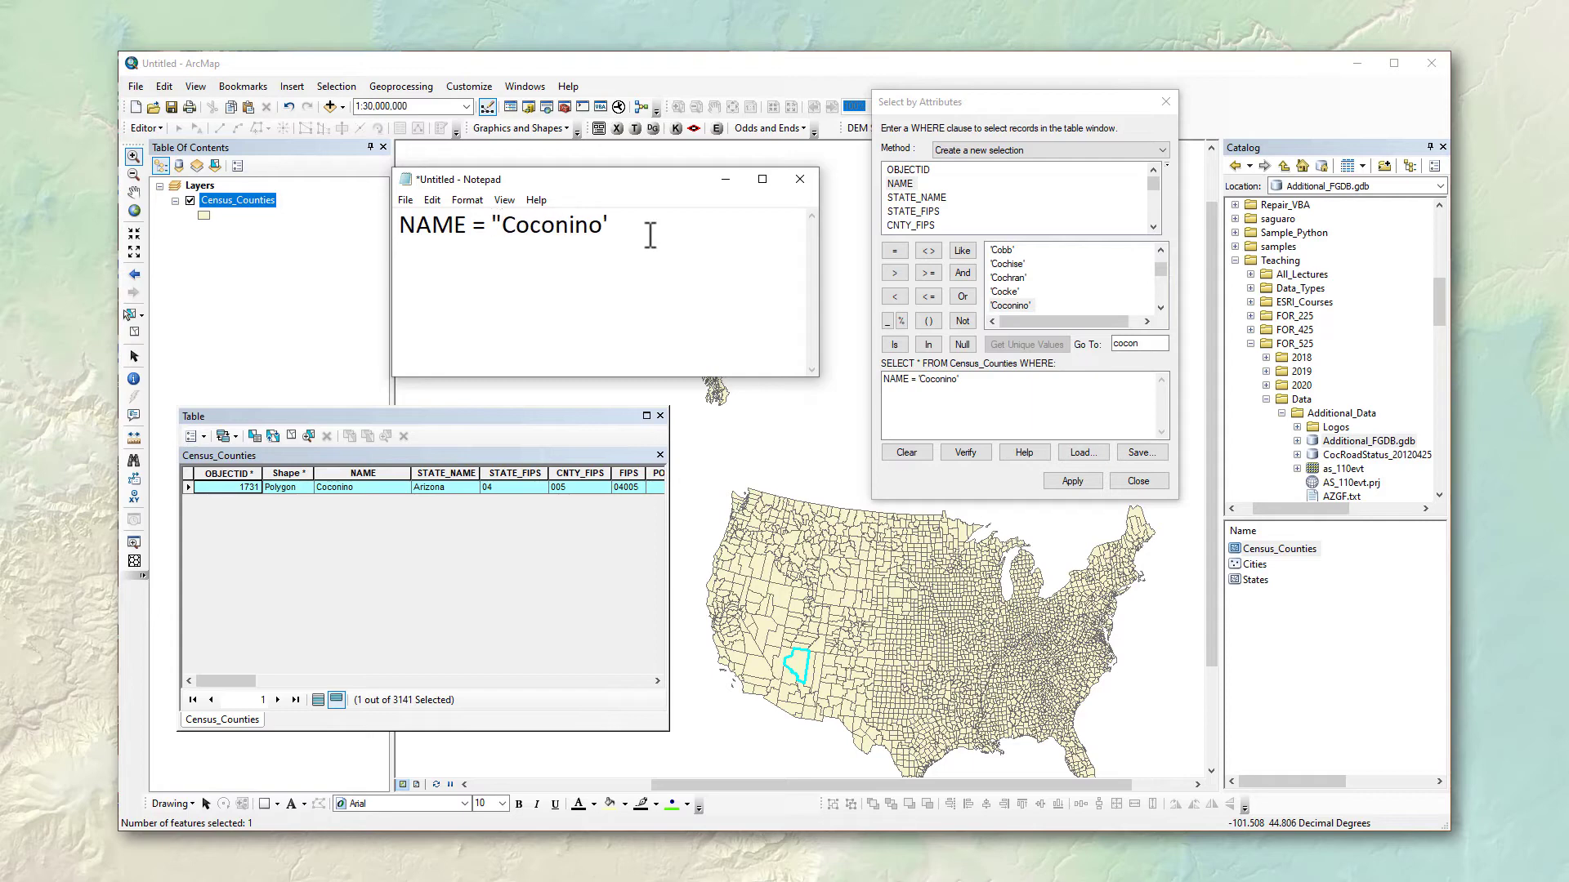
{"action": "key", "text": "BackSpace"}
{"action": "type", "text": "\""}
- Copy the double-quoted expression from Notepad over the WHERE clause in ArcMap and try to apply it
{"action": "left_click_drag", "start_coordinate": [648, 222], "coordinate": [360, 238]}
{"action": "key", "text": "ctrl+c"}
{"action": "left_click", "coordinate": [944, 377]}
{"action": "key", "text": "ctrl+a"}
{"action": "key", "text": "ctrl+v"}
{"action": "left_click", "coordinate": [1070, 482]}
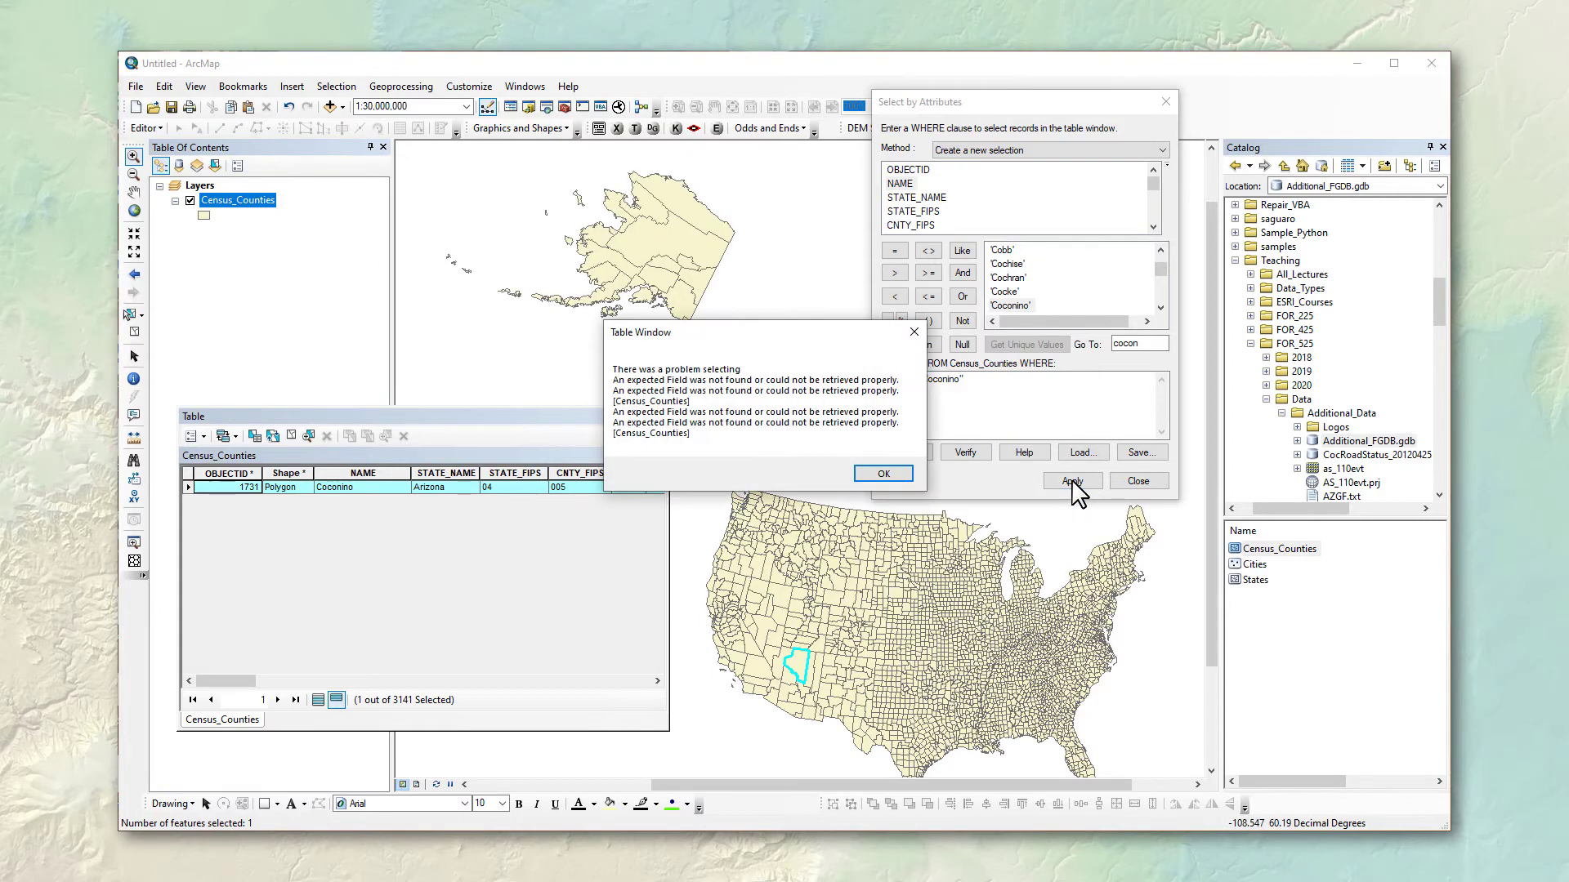
{"action": "left_click", "coordinate": [895, 477]}
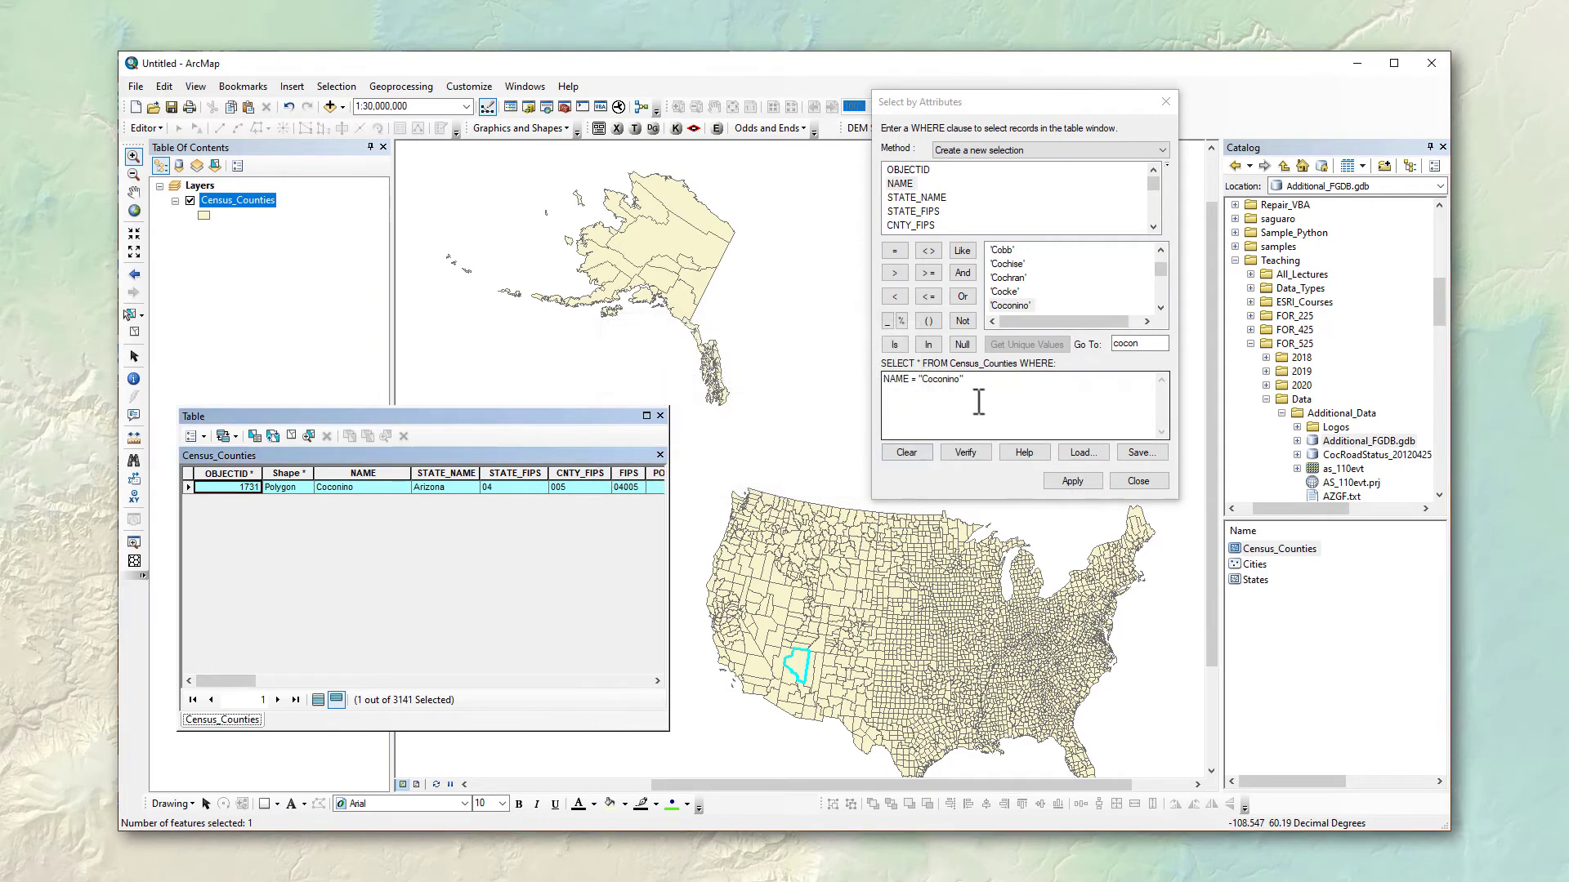
- Change the double quotes around Coconino in the WHERE clause back to single quotes
{"action": "key", "text": "BackSpace"}
{"action": "type", "text": "'"}
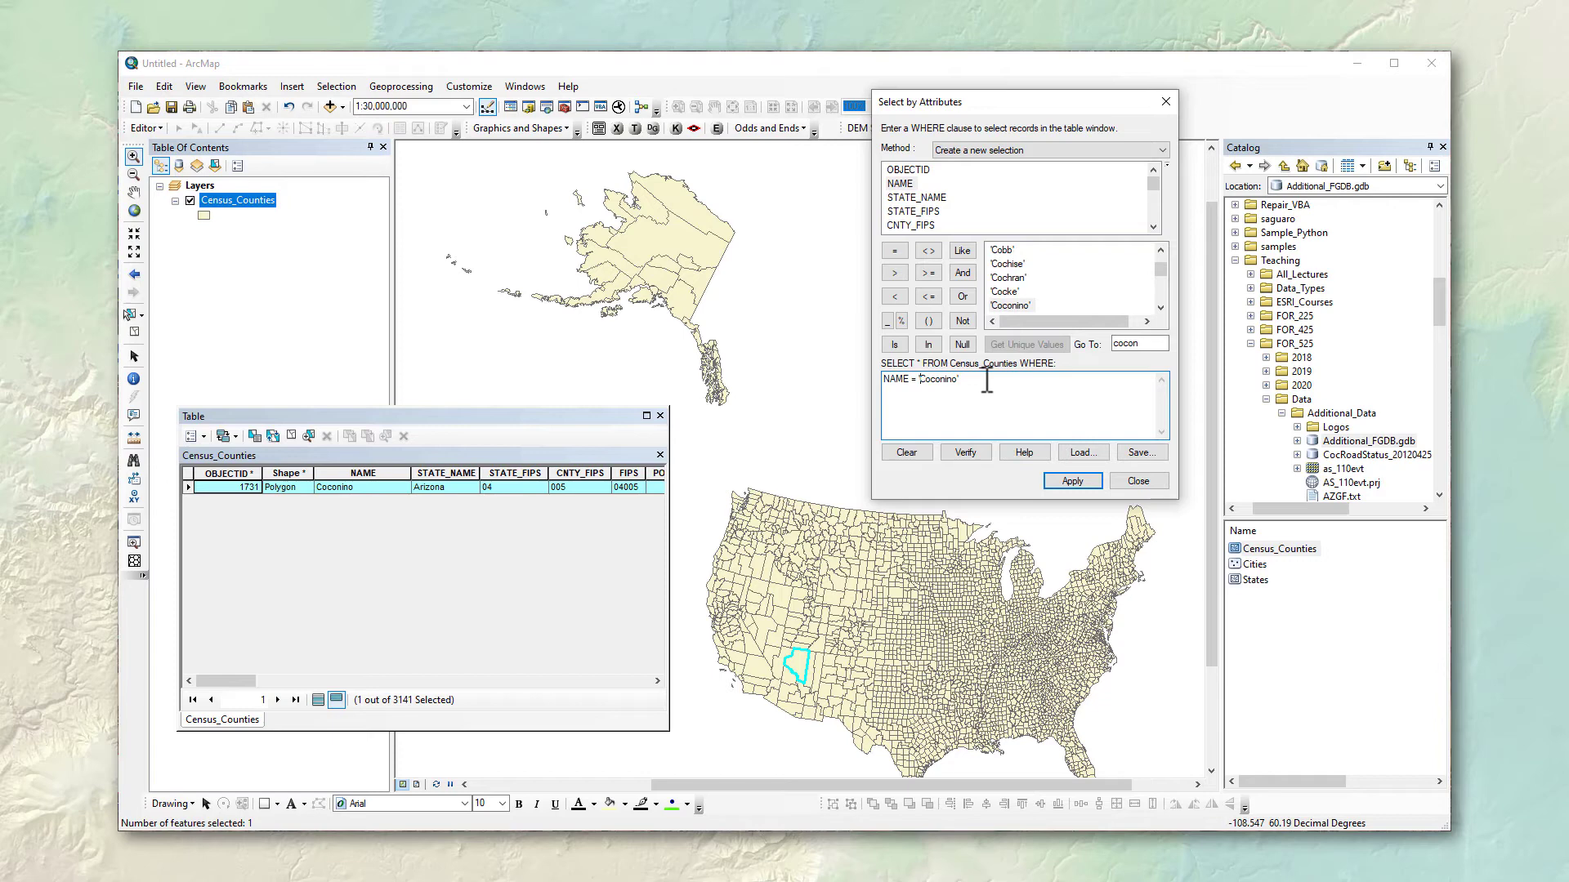
{"action": "left_click_drag", "start_coordinate": [929, 380], "coordinate": [941, 380]}
{"action": "key", "text": "Right"}
- Replace the equality condition in the WHERE clause to make the expression NAME LIKE '%con%', and select the whole expression
{"action": "left_click_drag", "start_coordinate": [972, 380], "coordinate": [912, 380]}
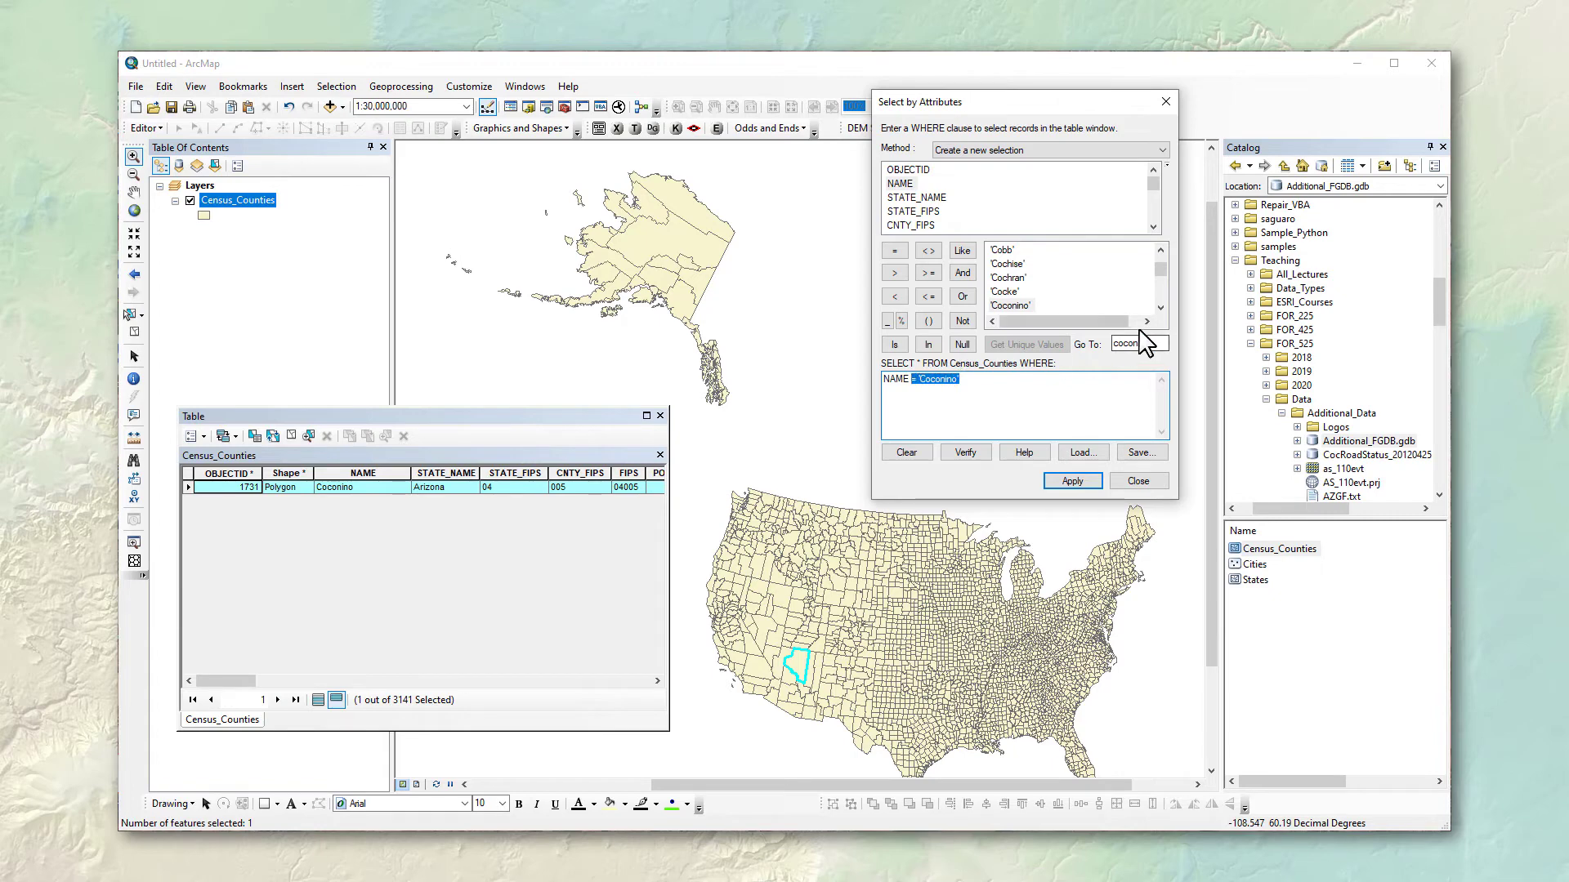
{"action": "key", "text": "BackSpace"}
{"action": "type", "text": "LIKE"}
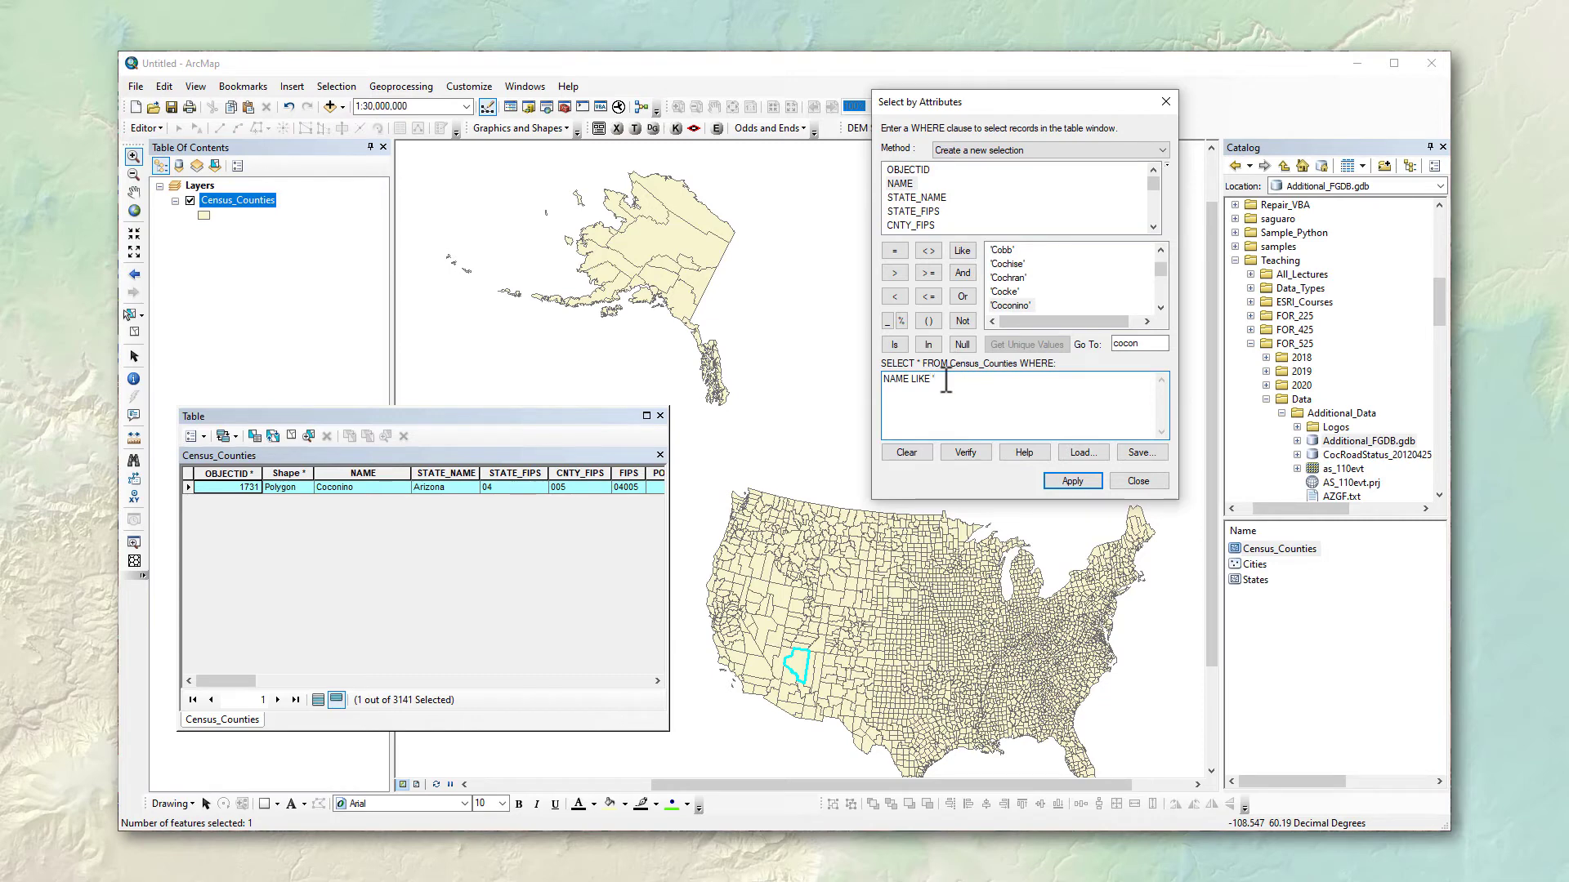
{"action": "type", "text": "'"}
{"action": "type", "text": "con%'"}
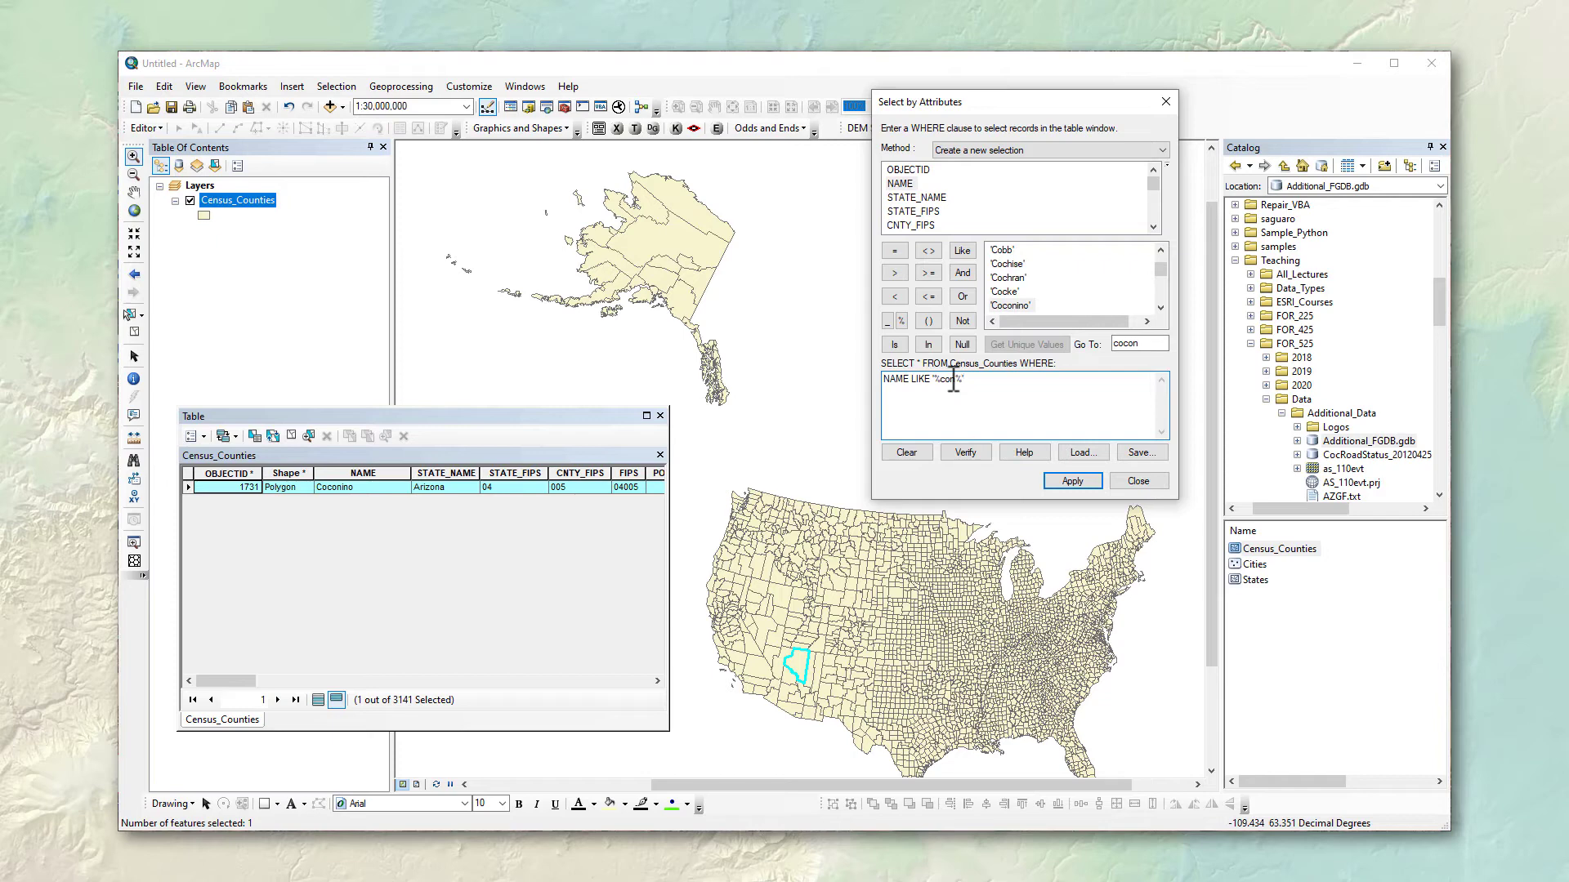
{"action": "left_click_drag", "start_coordinate": [980, 381], "coordinate": [866, 371]}
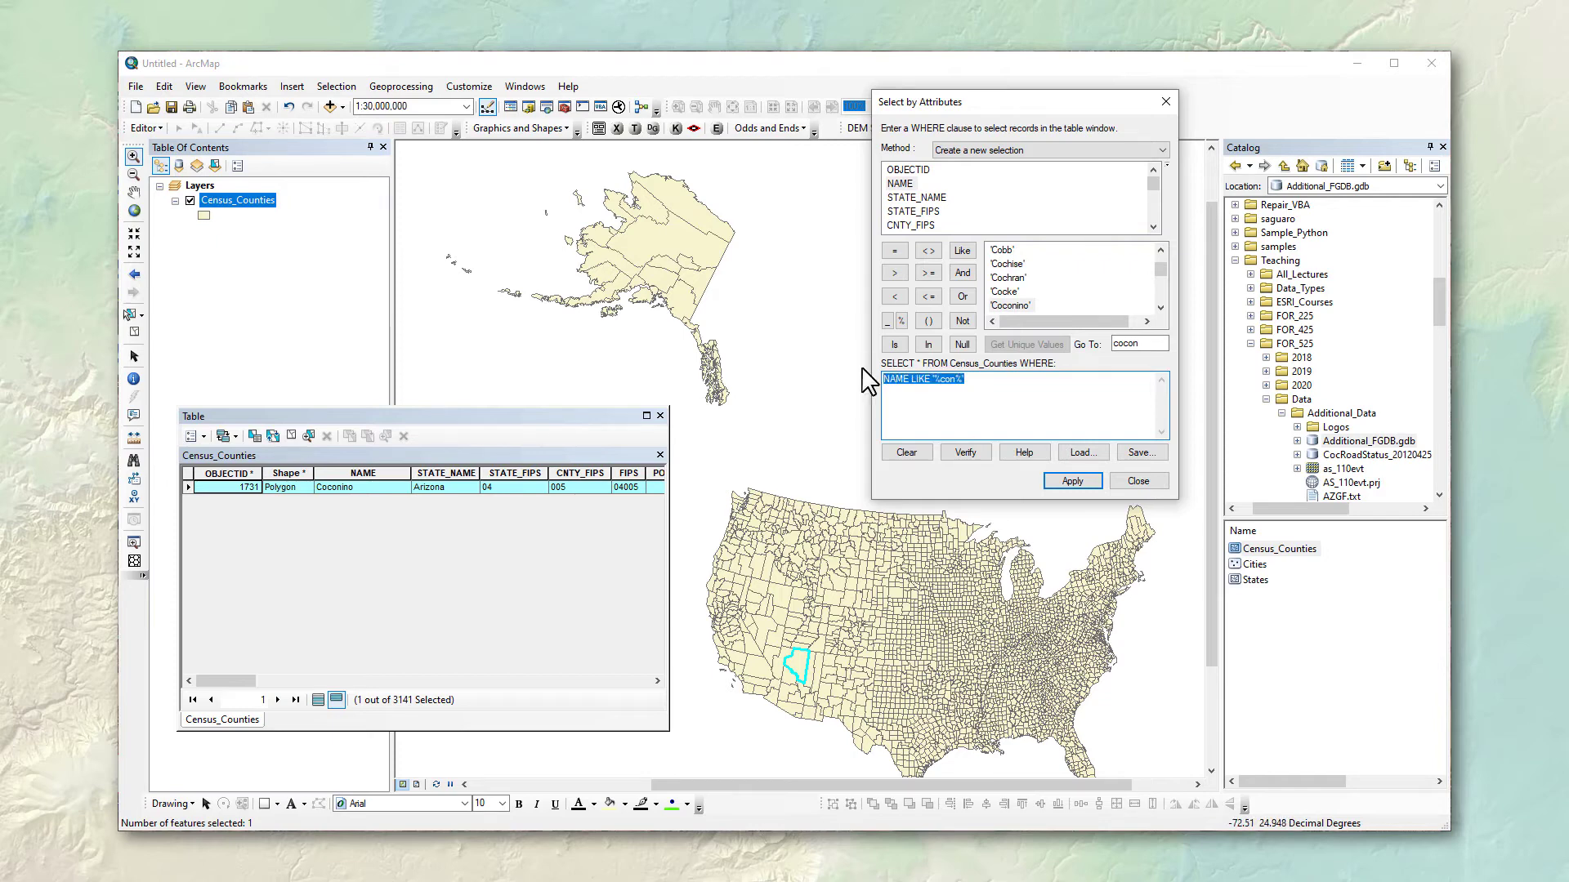
- Copy the expression NAME LIKE '%con%' into Notepad, highlighting its quoted pattern, and apply the query in ArcMap
{"action": "key", "text": "ctrl+c"}
{"action": "key", "text": "alt+Tab"}
{"action": "key", "text": "ctrl+v"}
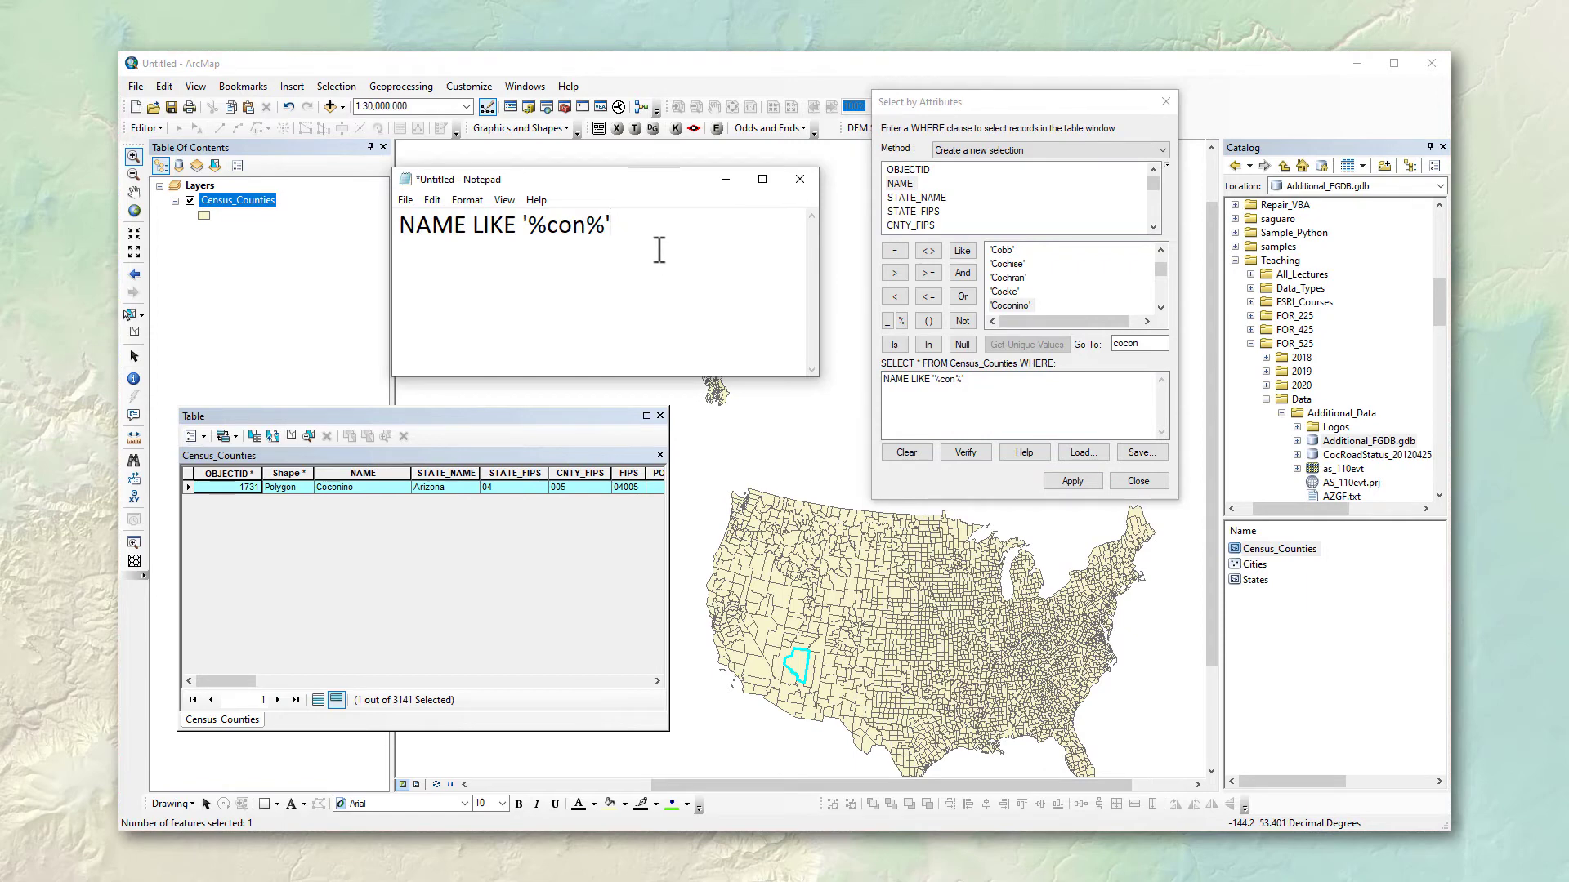
{"action": "left_click_drag", "start_coordinate": [531, 225], "coordinate": [617, 227]}
{"action": "left_click", "coordinate": [1076, 482]}
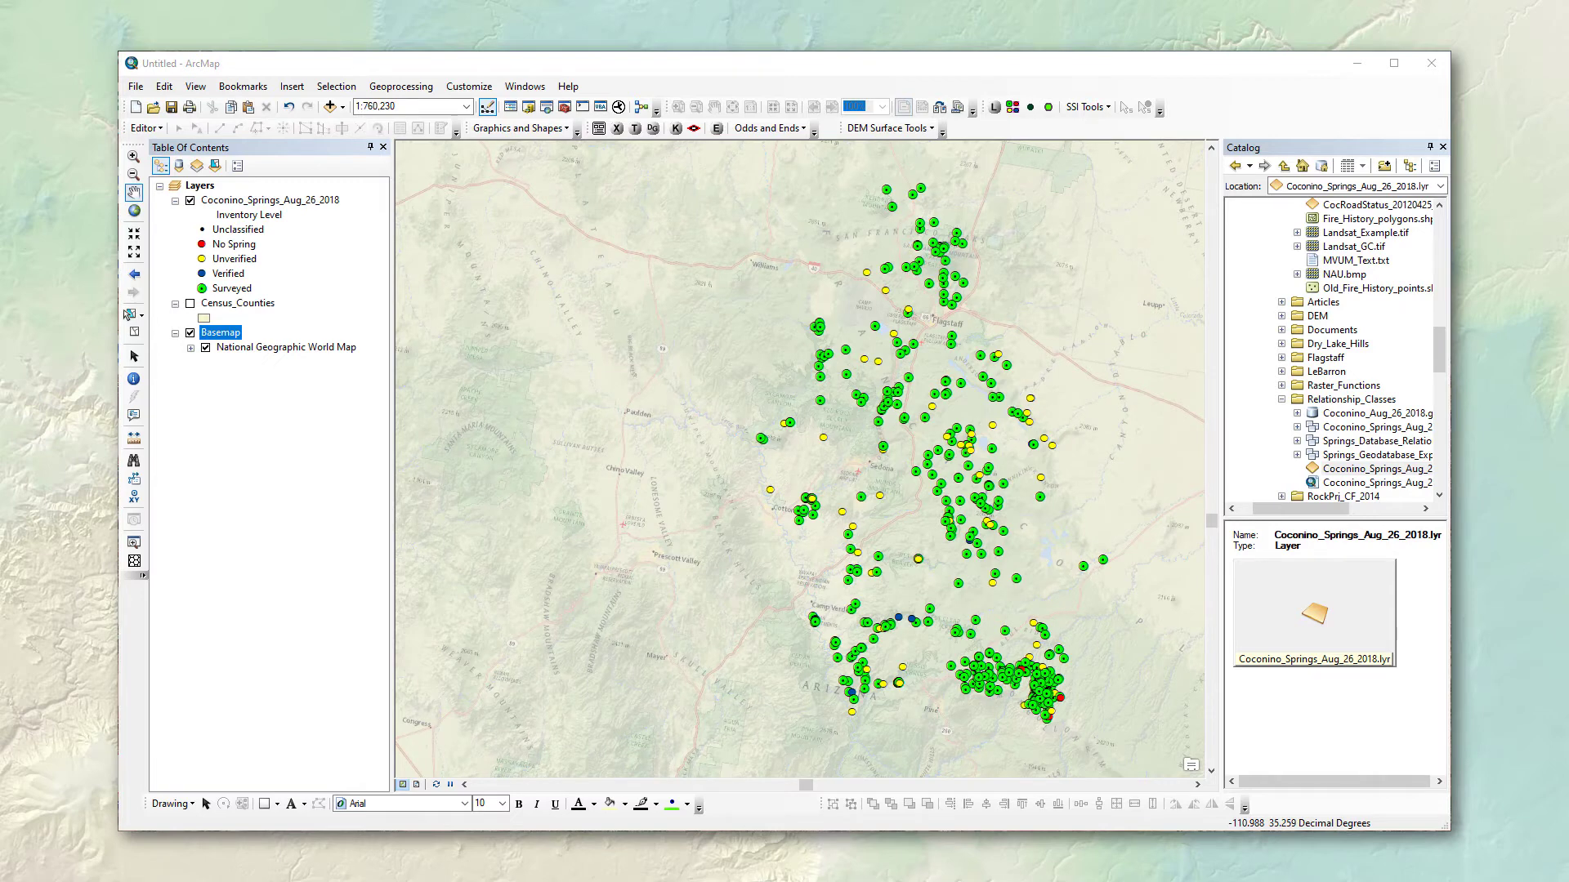
- Open the attribute table of the Coconino_Springs_Aug_26_2018 layer and bring the County through Township fields into view
{"action": "left_click", "coordinate": [280, 201]}
{"action": "right_click", "coordinate": [280, 203]}
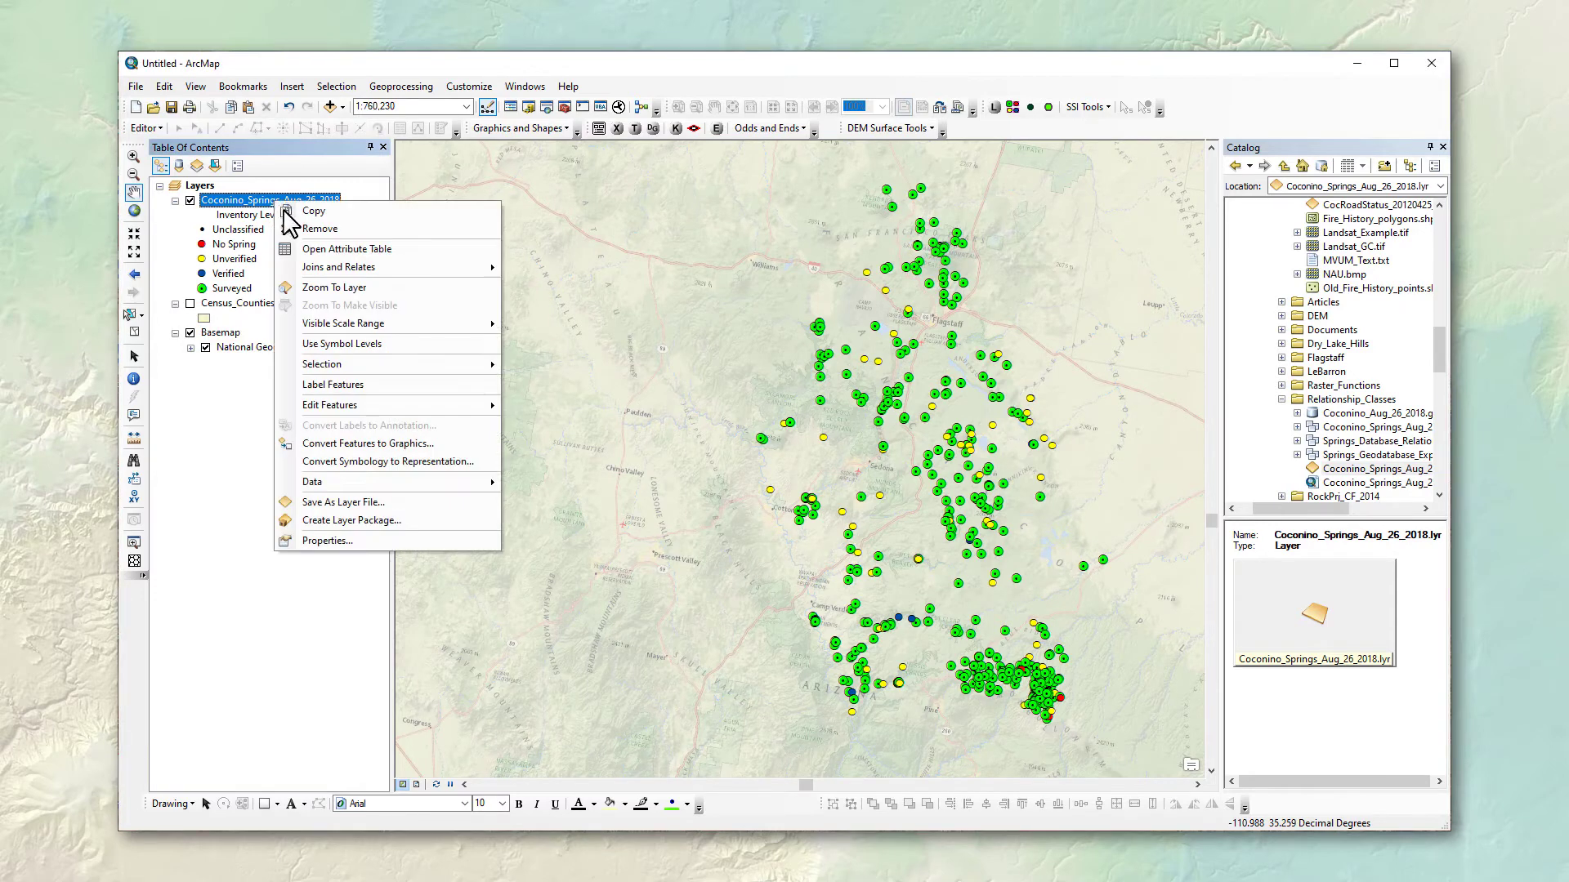
{"action": "left_click", "coordinate": [320, 250]}
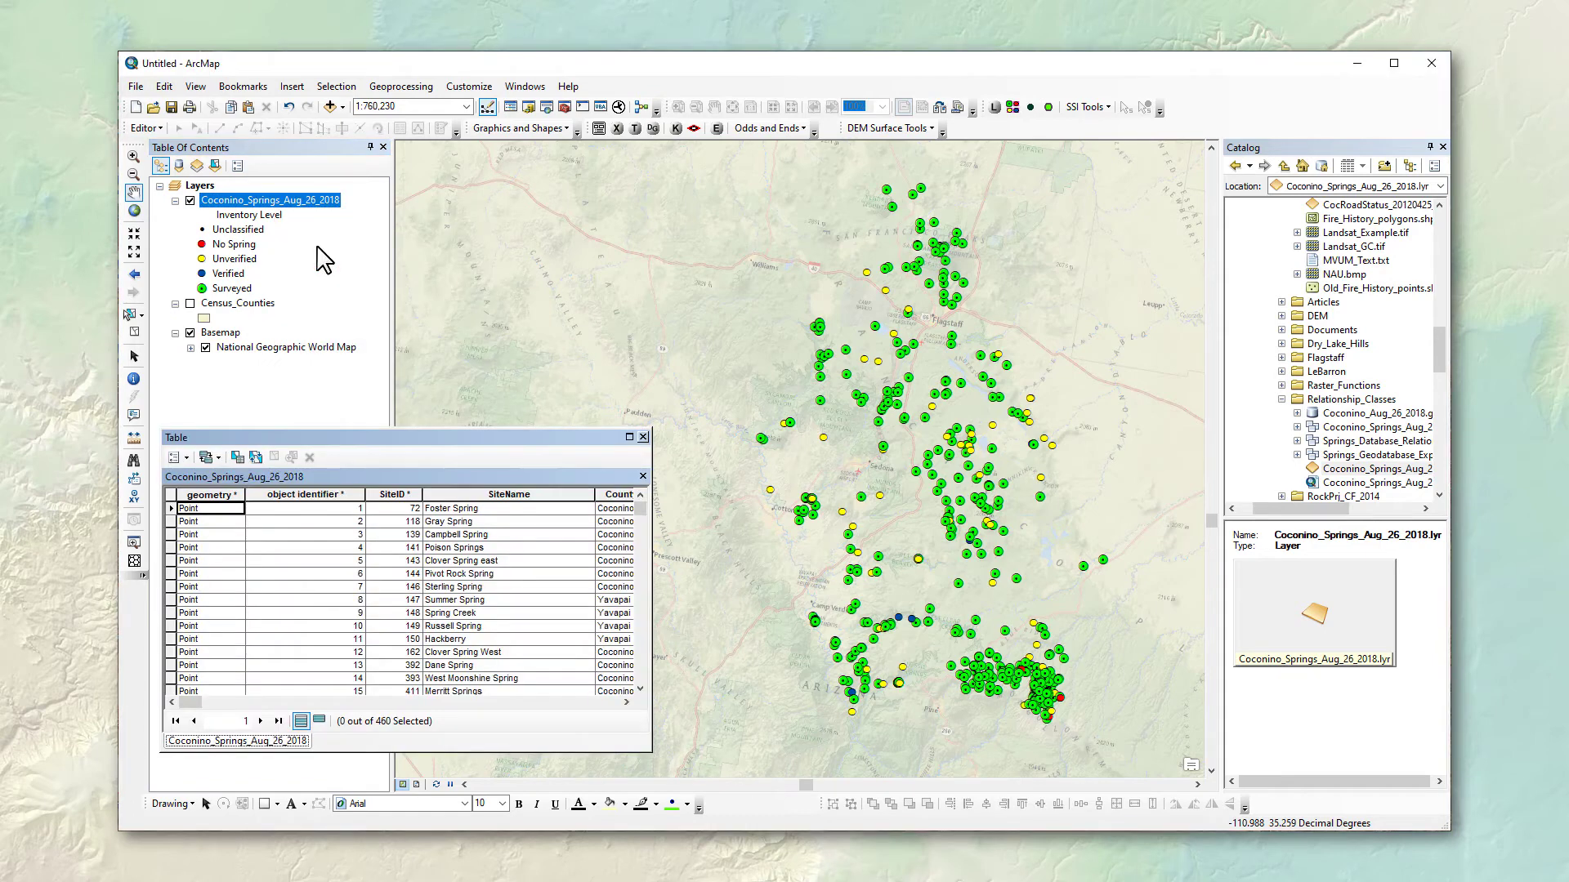
{"action": "left_click_drag", "start_coordinate": [188, 703], "coordinate": [209, 703]}
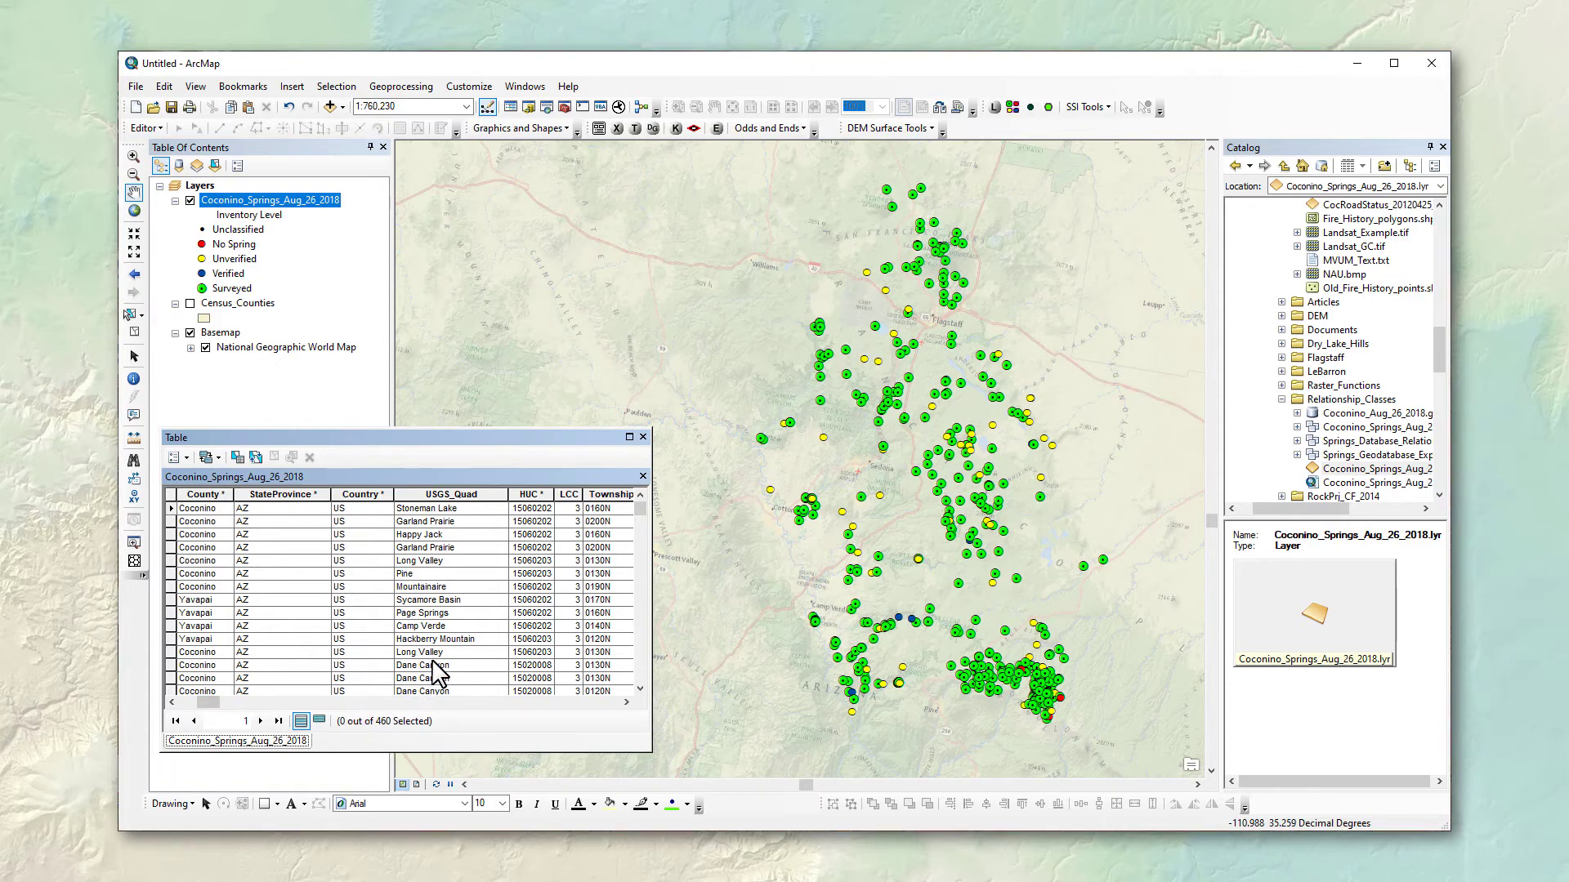
- Start an attribute selection on the Coconino_Springs_Aug_26_2018 table and add the GPS_Unit field to the WHERE clause
{"action": "left_click", "coordinate": [235, 458]}
{"action": "left_click_drag", "start_coordinate": [228, 102], "coordinate": [854, 181]}
{"action": "left_click", "coordinate": [1033, 297]}
{"action": "left_click", "coordinate": [1033, 297]}
{"action": "left_click", "coordinate": [1033, 296]}
{"action": "left_click", "coordinate": [1032, 297]}
{"action": "left_click", "coordinate": [1032, 296]}
{"action": "left_click", "coordinate": [1033, 297]}
{"action": "left_click", "coordinate": [1033, 296]}
{"action": "left_click", "coordinate": [1032, 296]}
{"action": "left_click", "coordinate": [1032, 297]}
{"action": "left_click", "coordinate": [1032, 297]}
{"action": "left_click", "coordinate": [1033, 297]}
{"action": "left_click", "coordinate": [1033, 296]}
{"action": "left_click", "coordinate": [1033, 297]}
{"action": "left_click", "coordinate": [1033, 297]}
{"action": "left_click", "coordinate": [1033, 297]}
{"action": "left_click", "coordinate": [1032, 297]}
{"action": "left_click", "coordinate": [1032, 296]}
{"action": "left_click", "coordinate": [1033, 296]}
{"action": "left_click", "coordinate": [1032, 296]}
{"action": "left_click", "coordinate": [1032, 296]}
{"action": "left_click", "coordinate": [1033, 296]}
{"action": "left_click", "coordinate": [1033, 296]}
{"action": "left_click", "coordinate": [1033, 297]}
{"action": "left_click", "coordinate": [1033, 296]}
{"action": "left_click", "coordinate": [788, 267]}
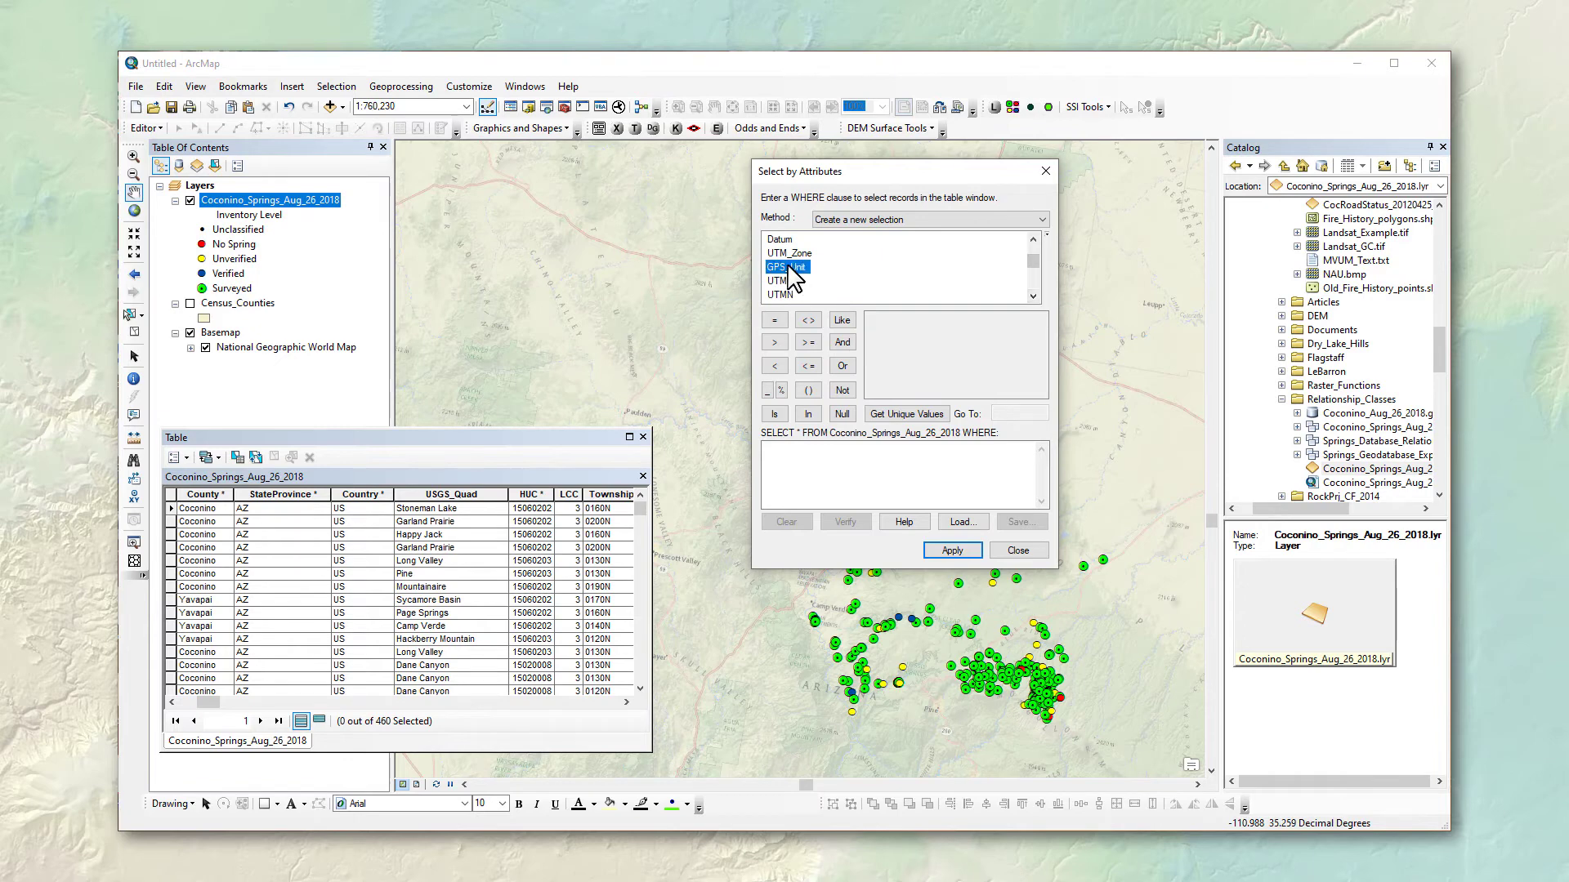
{"action": "double_click", "coordinate": [788, 267]}
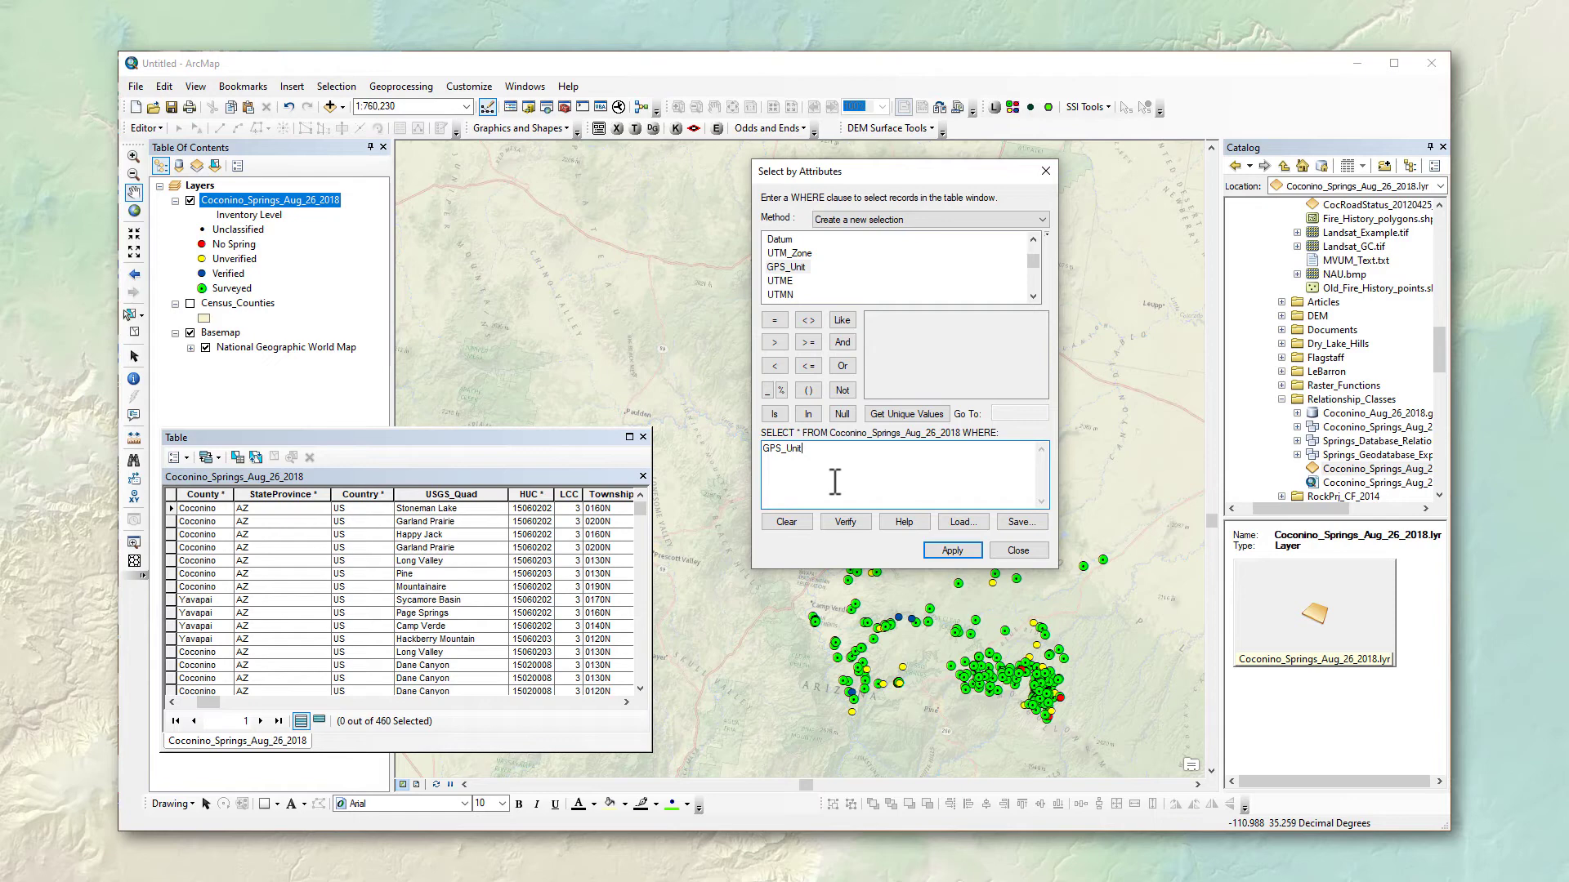
- Complete the WHERE clause as GPS_Unit IS NULL and apply it to select the matching springs
{"action": "left_click_drag", "start_coordinate": [813, 448], "coordinate": [756, 451]}
{"action": "left_click", "coordinate": [821, 472]}
{"action": "left_click", "coordinate": [777, 414]}
{"action": "left_click", "coordinate": [842, 415]}
{"action": "left_click", "coordinate": [945, 552]}
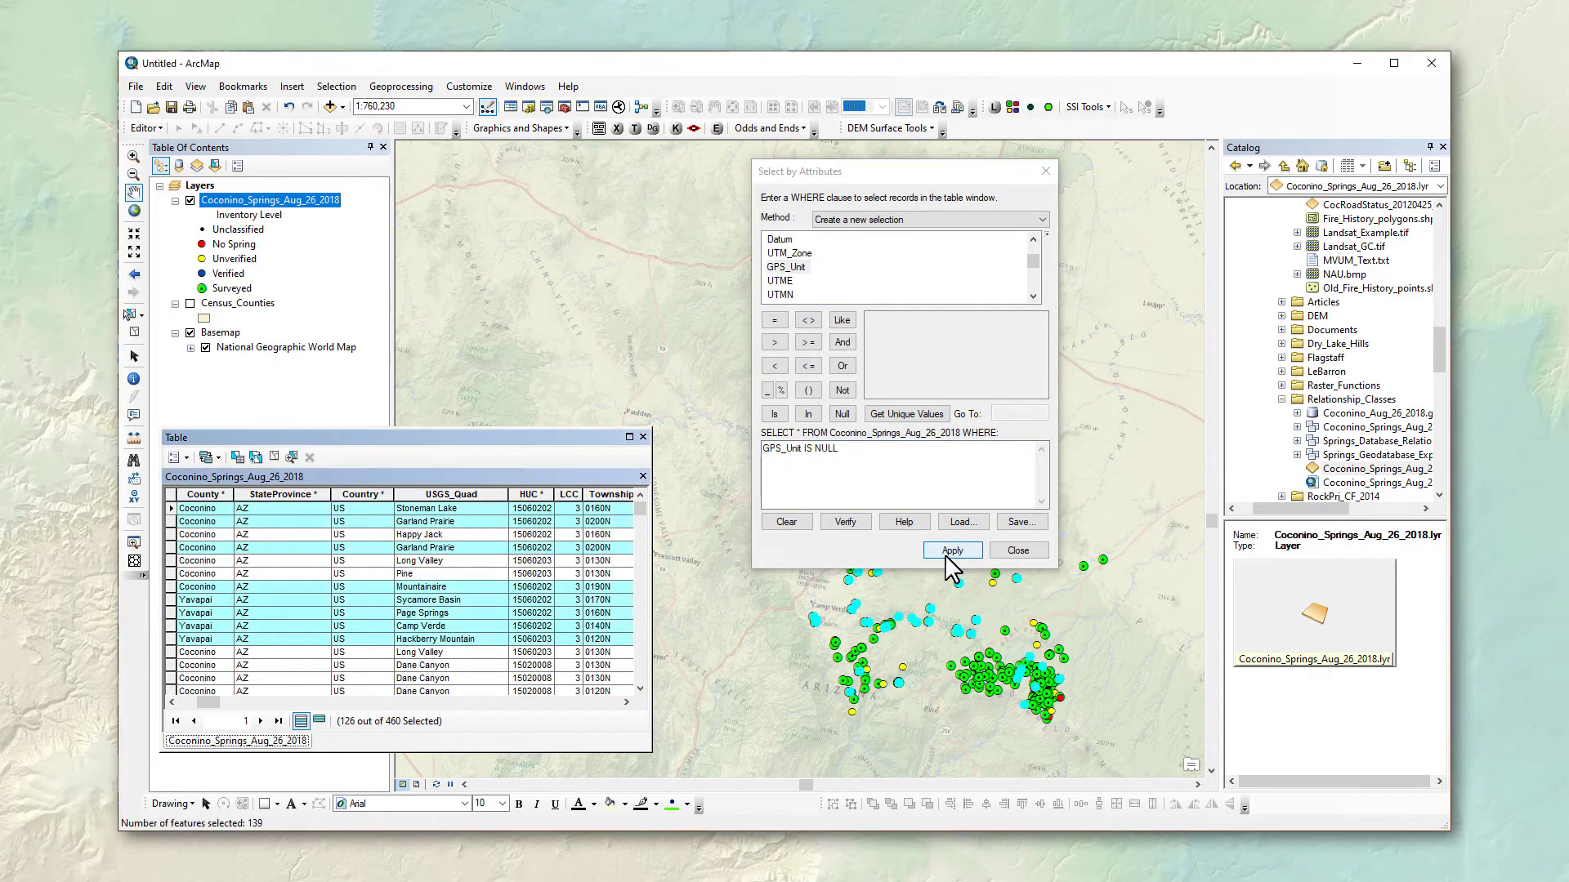
- Examine the GPS_Unit column of the springs table, comparing null cells with a blank cell
{"action": "left_click_drag", "start_coordinate": [206, 703], "coordinate": [321, 706]}
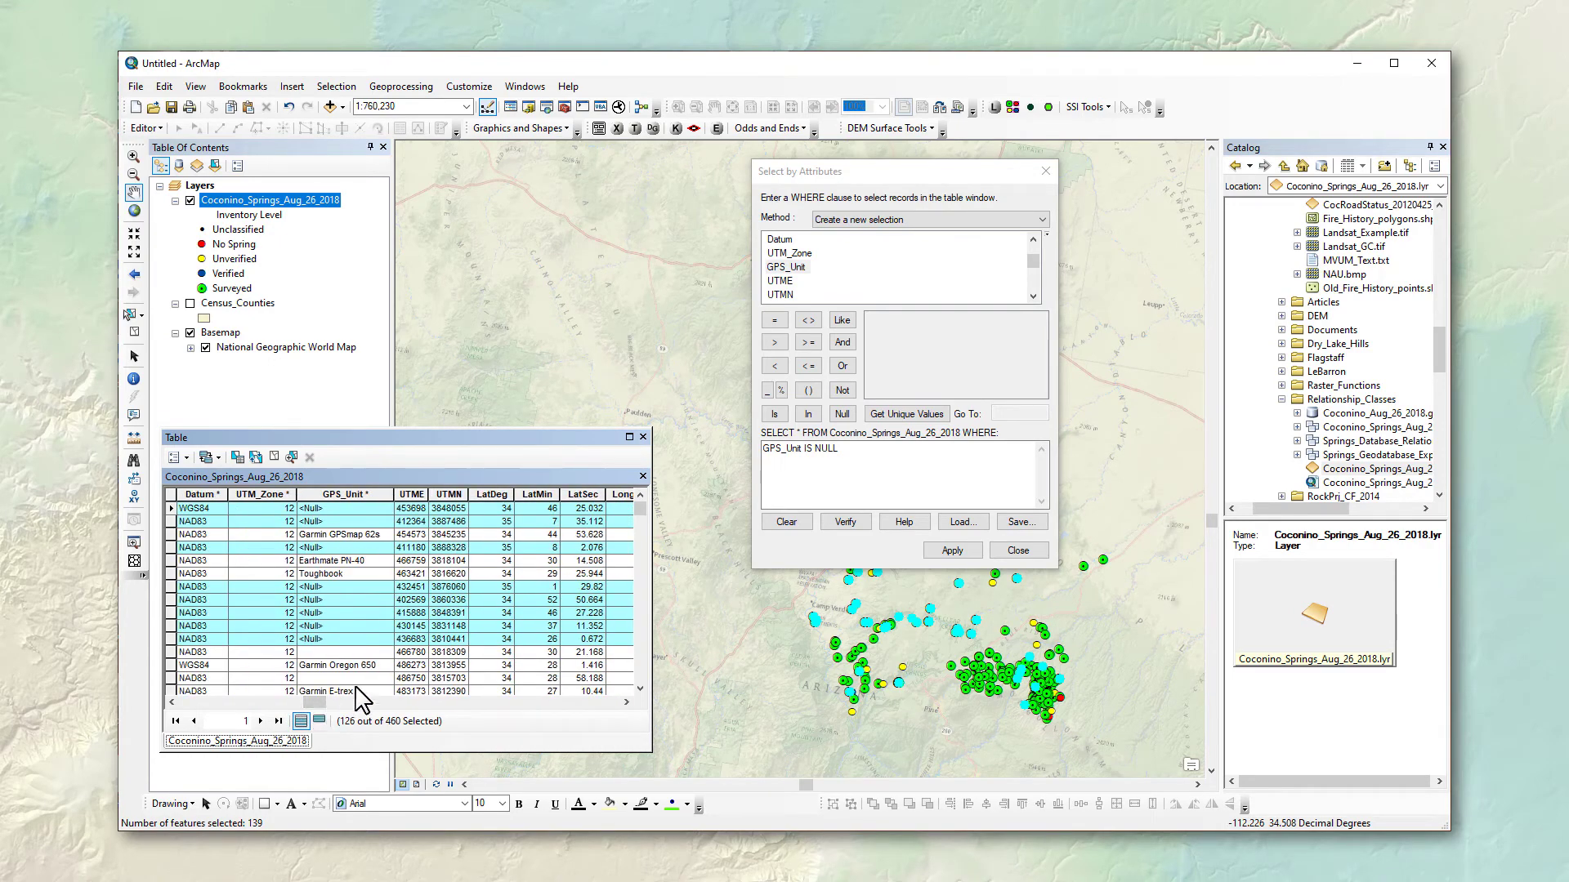
{"action": "mouse_move", "coordinate": [640, 508]}
{"action": "left_mouse_down"}
{"action": "mouse_move", "coordinate": [644, 530]}
{"action": "mouse_move", "coordinate": [643, 505]}
{"action": "left_mouse_up"}
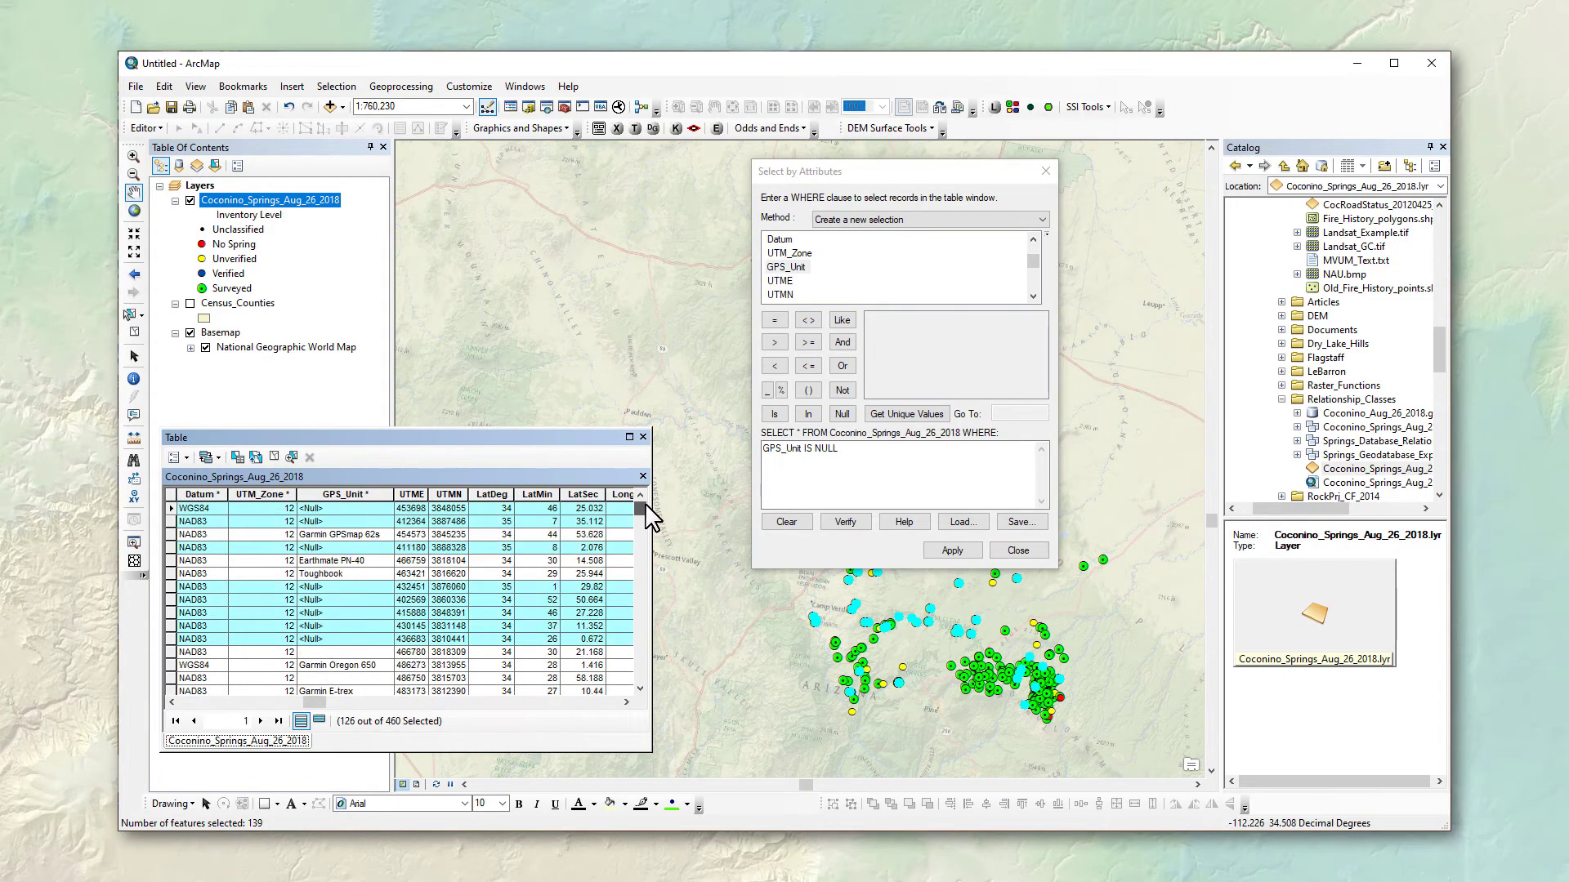
{"action": "left_click", "coordinate": [345, 652]}
- Replace IS NULL in the WHERE clause with an empty-string comparison so it reads GPS_Unit = ''
{"action": "left_click", "coordinate": [829, 474]}
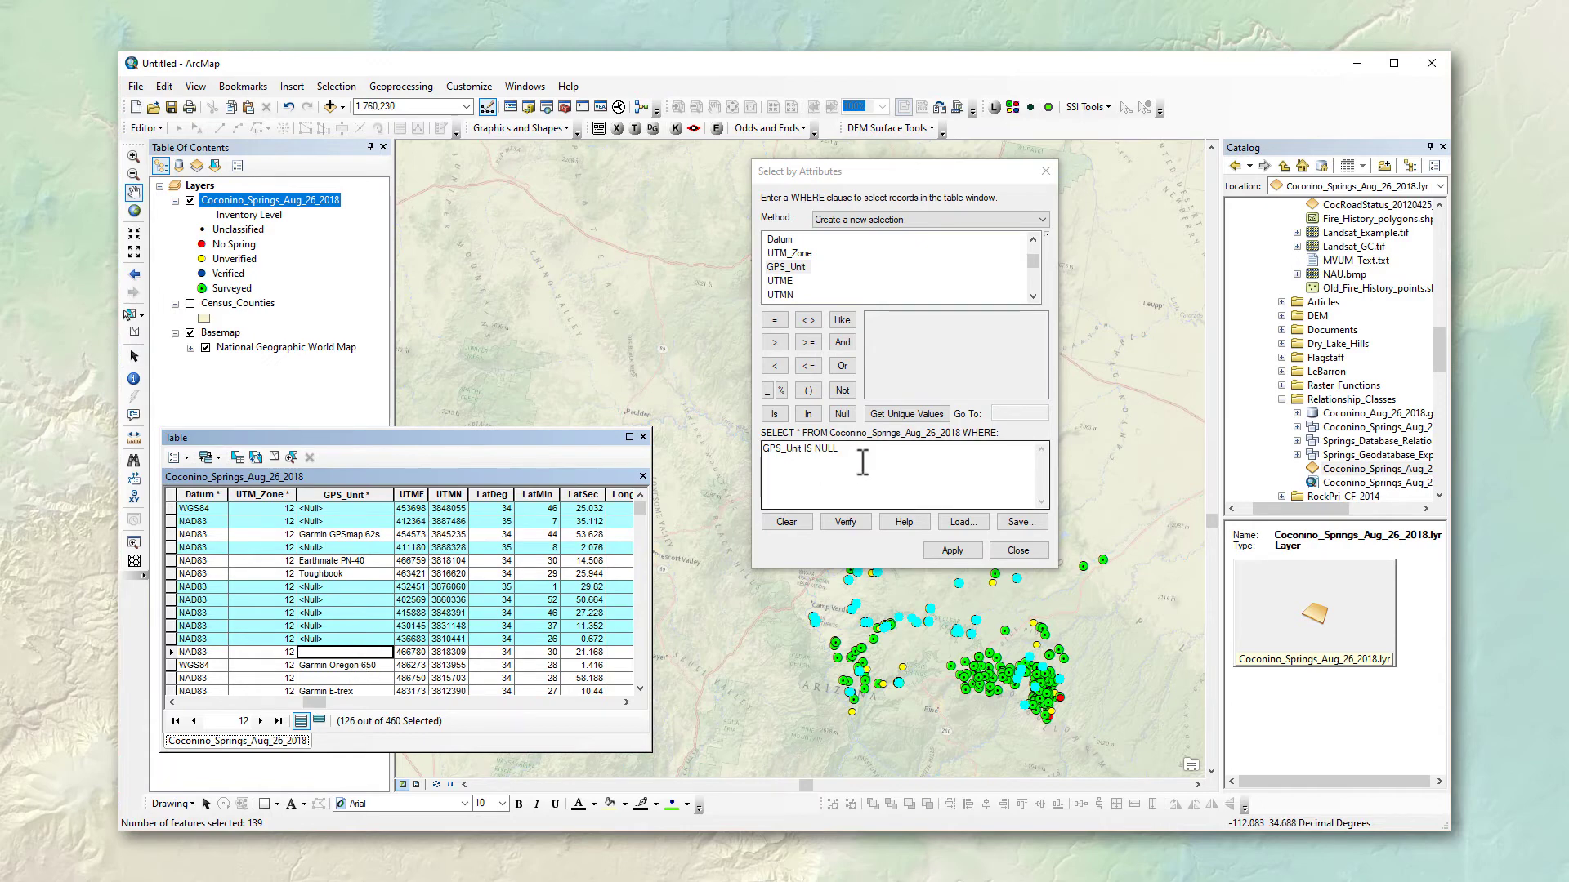
{"action": "left_click", "coordinate": [862, 462]}
{"action": "key", "text": "BackSpace"}
{"action": "key", "text": "BackSpace"}
{"action": "key", "text": "BackSpace"}
{"action": "key", "text": "BackSpace"}
{"action": "key", "text": "BackSpace"}
{"action": "key", "text": "BackSpace"}
{"action": "key", "text": "BackSpace"}
{"action": "key", "text": "BackSpace"}
{"action": "left_click", "coordinate": [769, 325]}
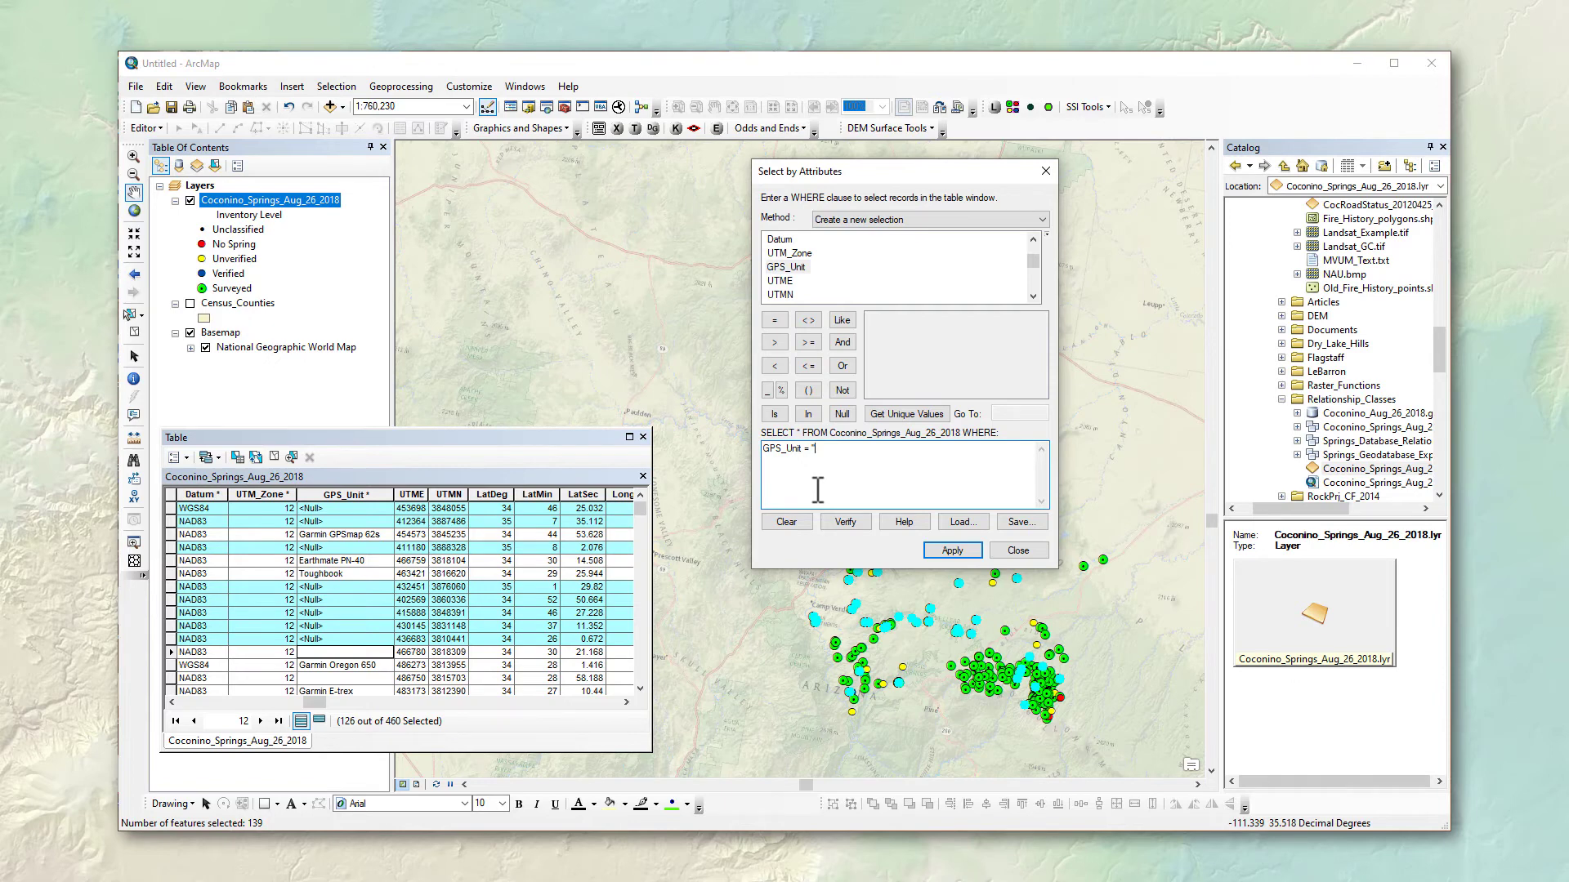
- Copy the expression GPS_Unit = '' over the Notepad text and point out its two separate single quotes
{"action": "left_click_drag", "start_coordinate": [835, 449], "coordinate": [752, 448]}
{"action": "key", "text": "alt+Tab"}
{"action": "key", "text": "ctrl+a"}
{"action": "key", "text": "ctrl+v"}
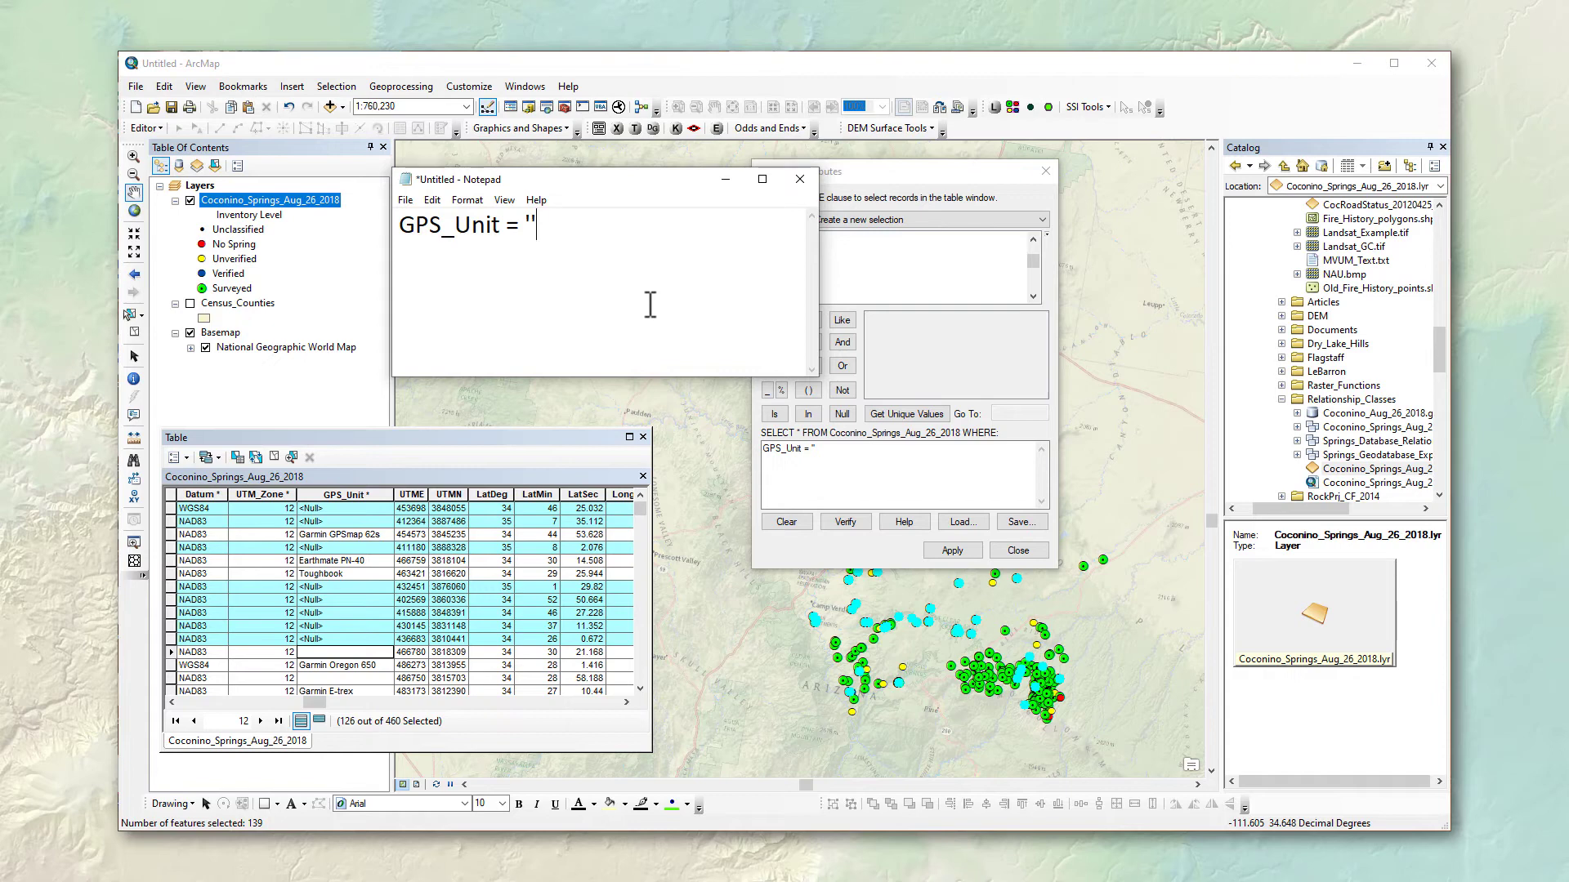
{"action": "left_click_drag", "start_coordinate": [542, 222], "coordinate": [525, 225]}
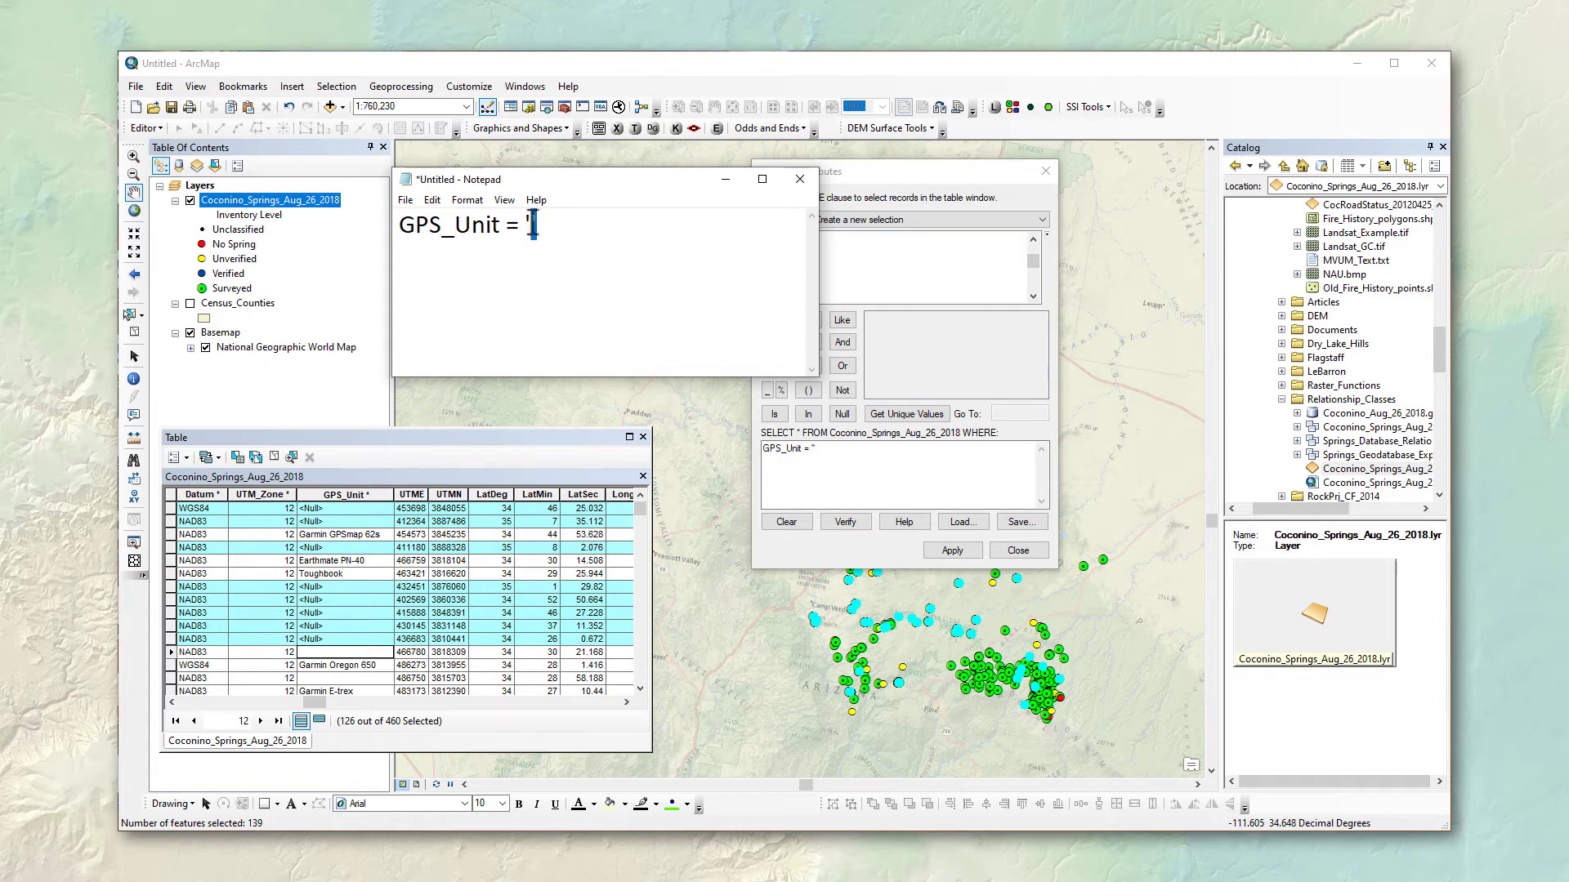
{"action": "left_click", "coordinate": [568, 293]}
{"action": "key", "text": "Left"}
{"action": "key", "text": "BackSpace"}
{"action": "key", "text": "BackSpace"}
{"action": "key", "text": "BackSpace"}
- Apply the GPS_Unit = '' query to the springs and compare blank and null GPS_Unit cells in the table
{"action": "left_click", "coordinate": [916, 182]}
{"action": "left_click", "coordinate": [872, 470]}
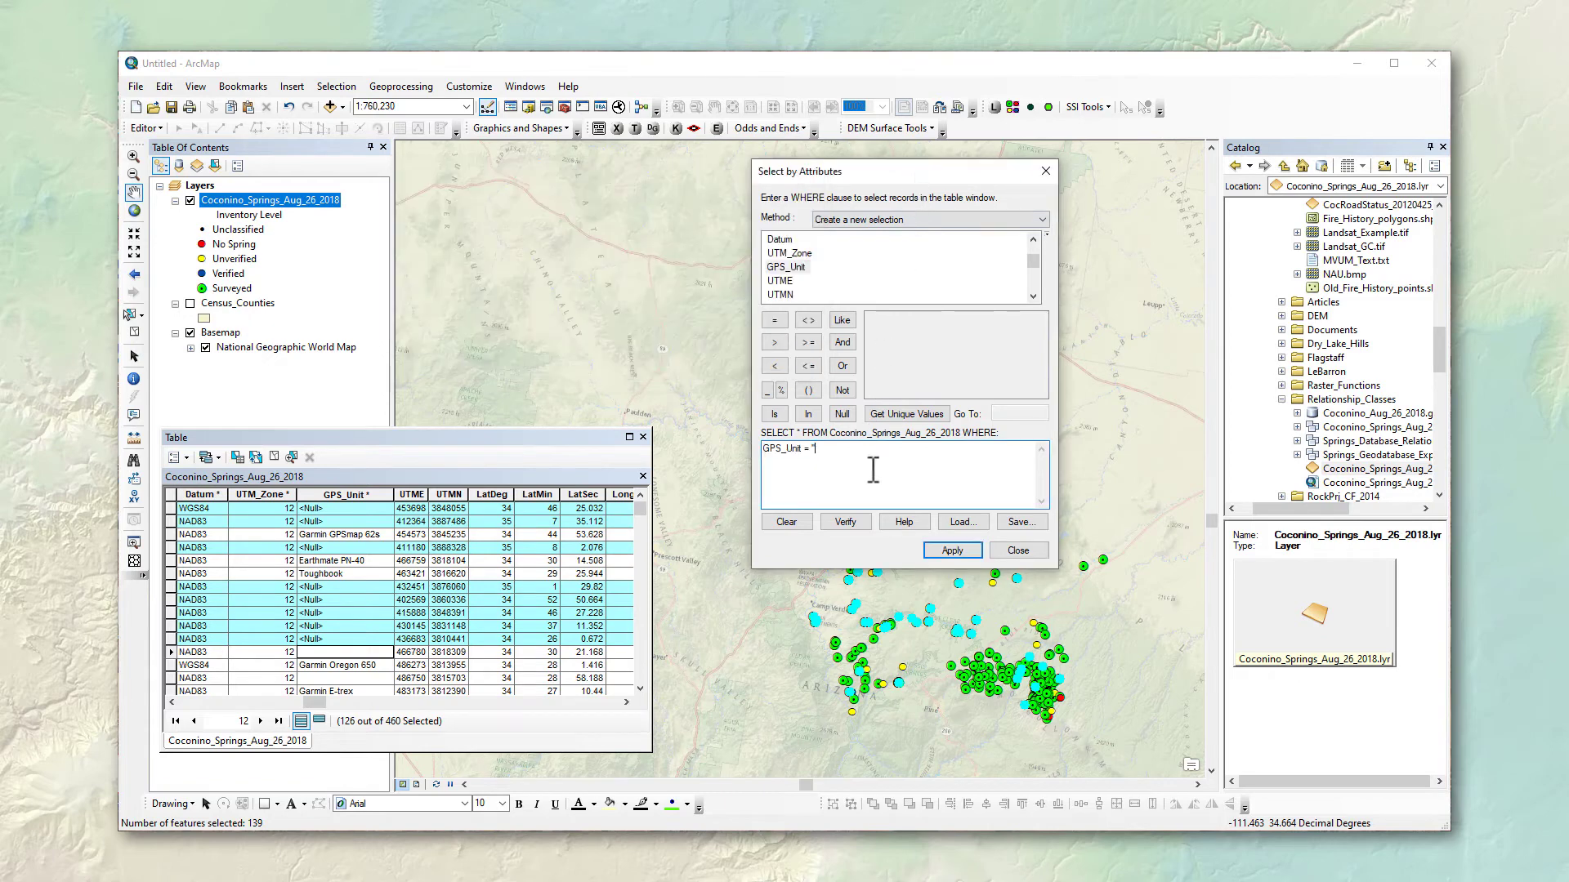
{"action": "left_click", "coordinate": [952, 550]}
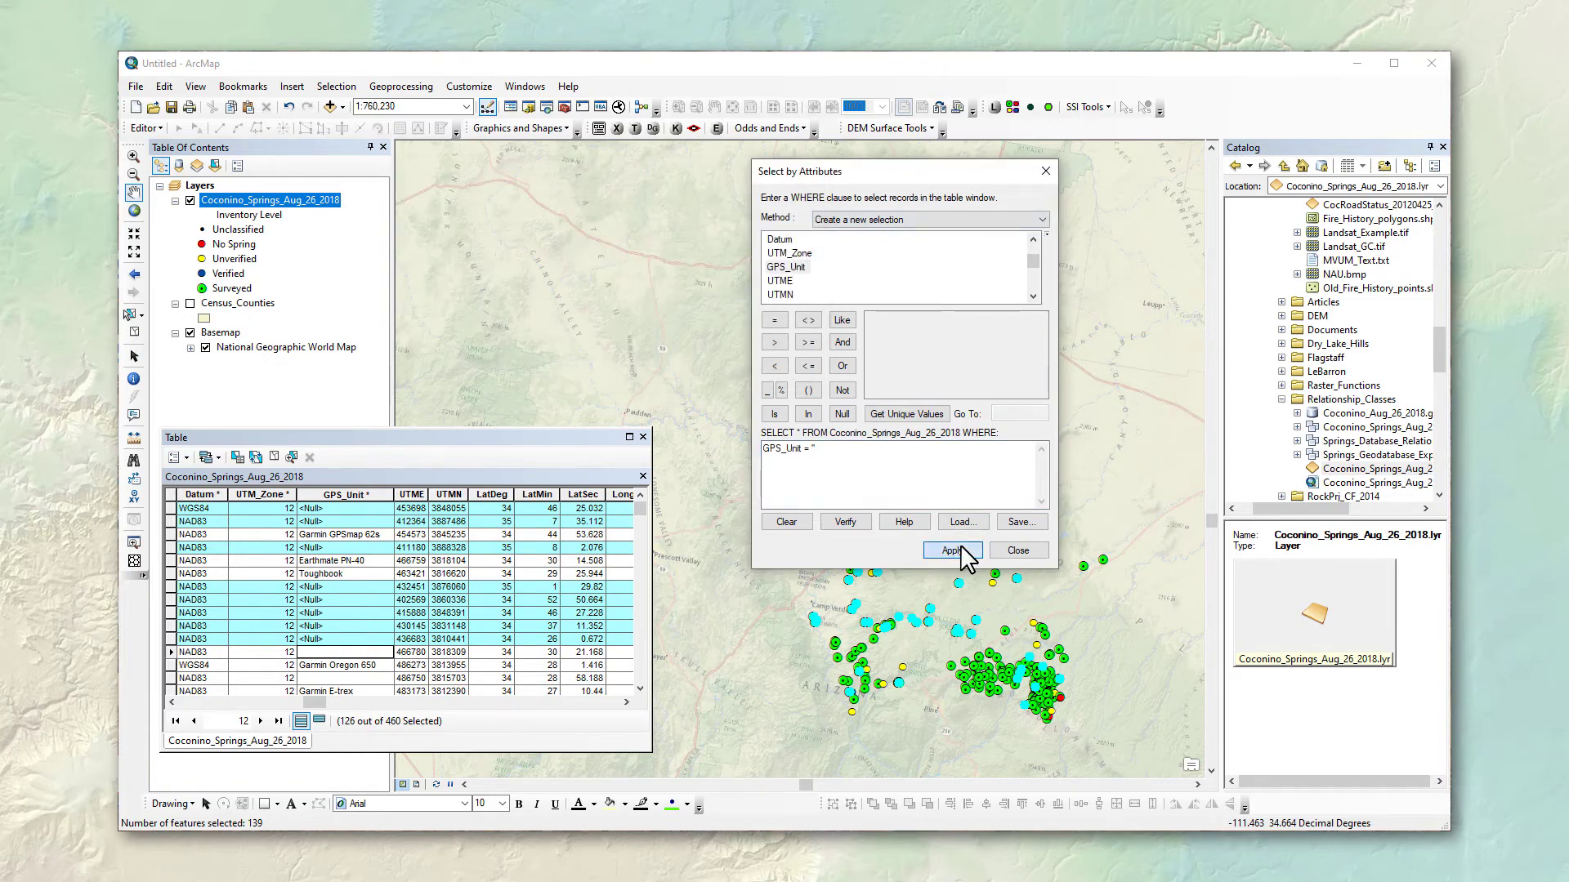
{"action": "left_click", "coordinate": [344, 678]}
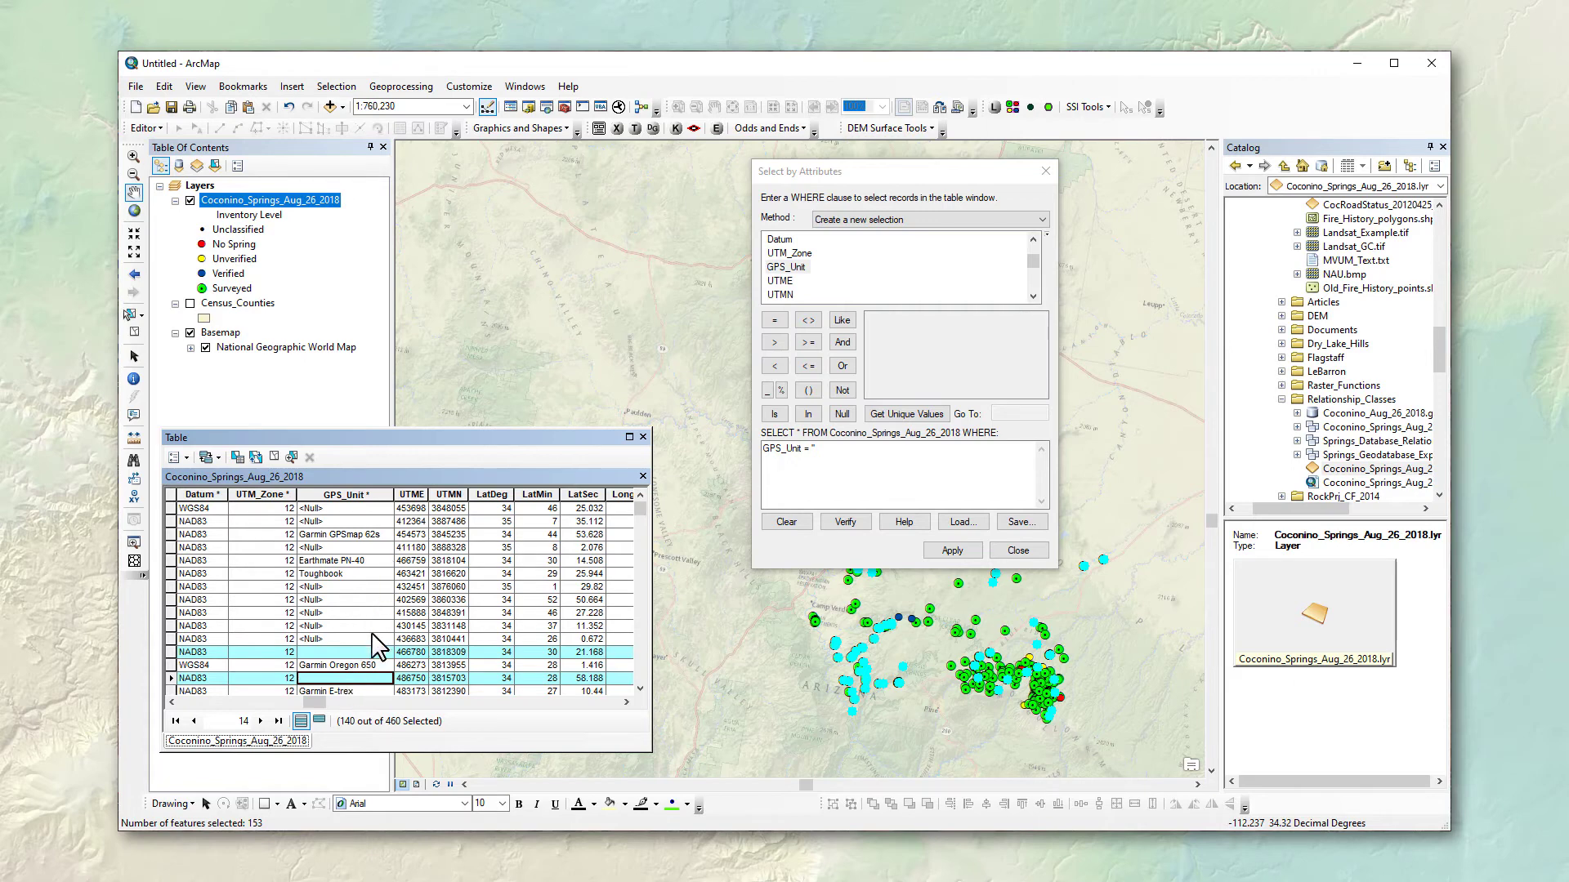
{"action": "left_click", "coordinate": [343, 641]}
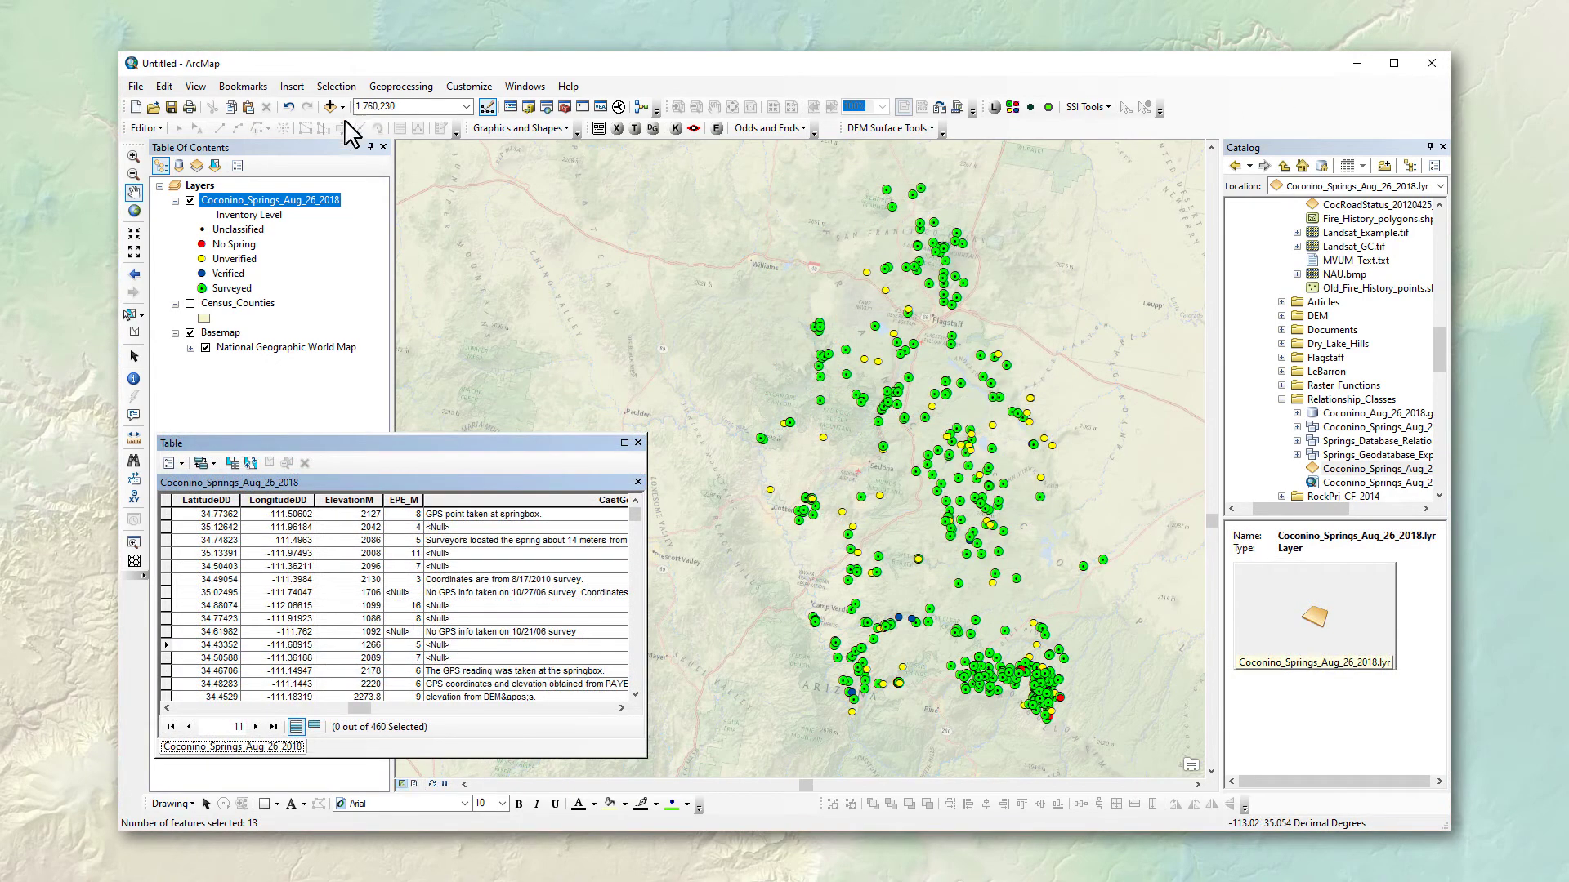
- Start another attribute selection on the springs table and list the unique values of the SpringType1 field
{"action": "left_click", "coordinate": [233, 463]}
{"action": "left_click_drag", "start_coordinate": [297, 93], "coordinate": [889, 165]}
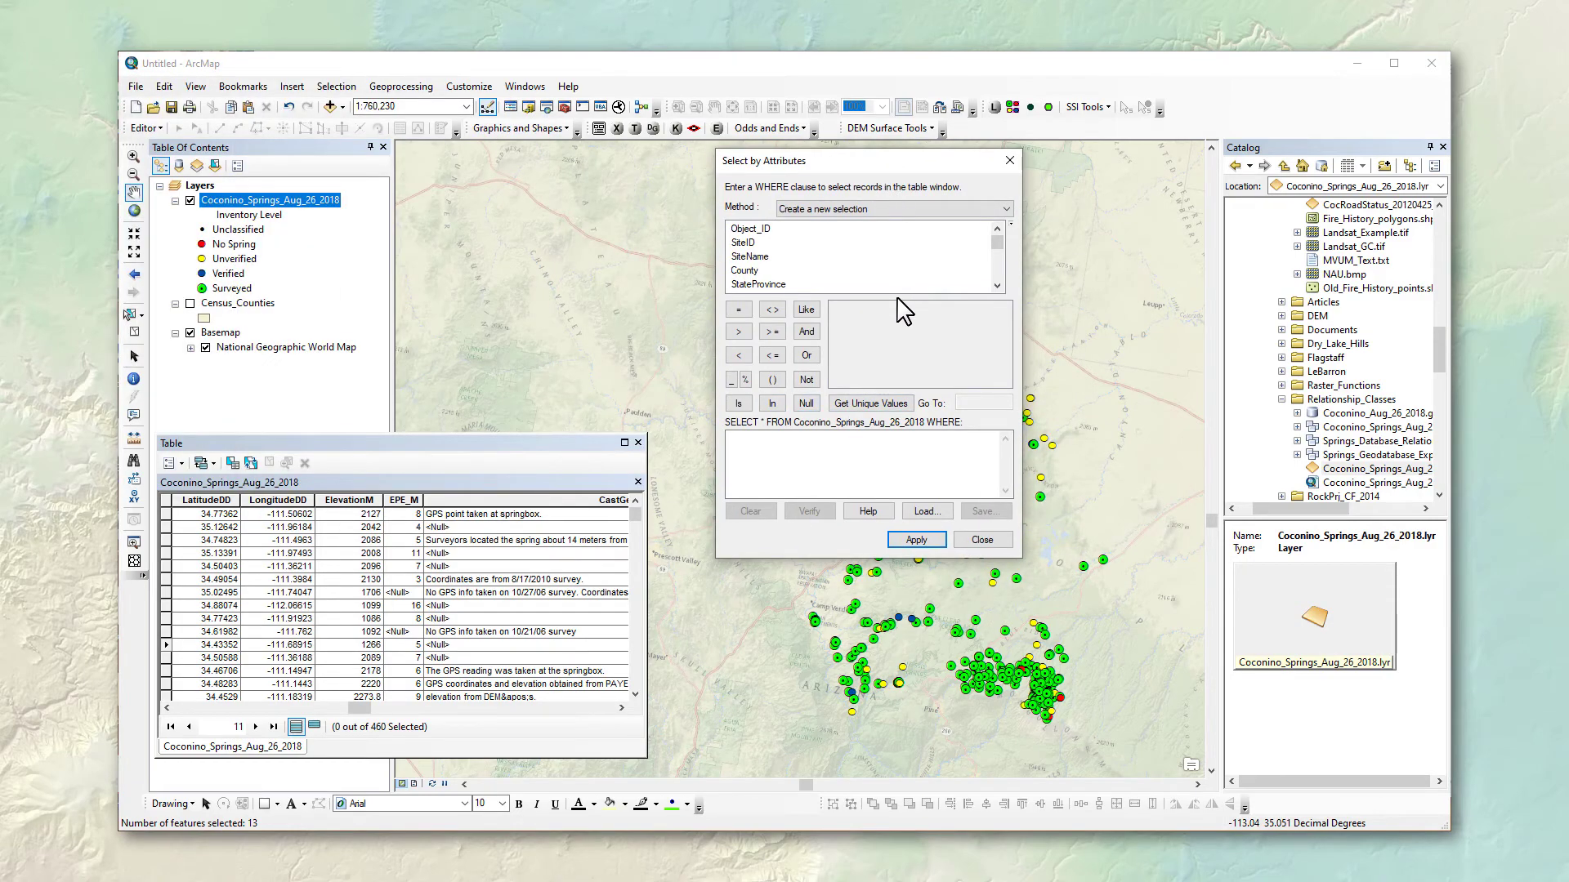
{"action": "scroll", "coordinate": [995, 282], "scroll_direction": "down", "scroll_amount": 1}
{"action": "scroll", "coordinate": [997, 261], "scroll_direction": "down", "scroll_amount": 4}
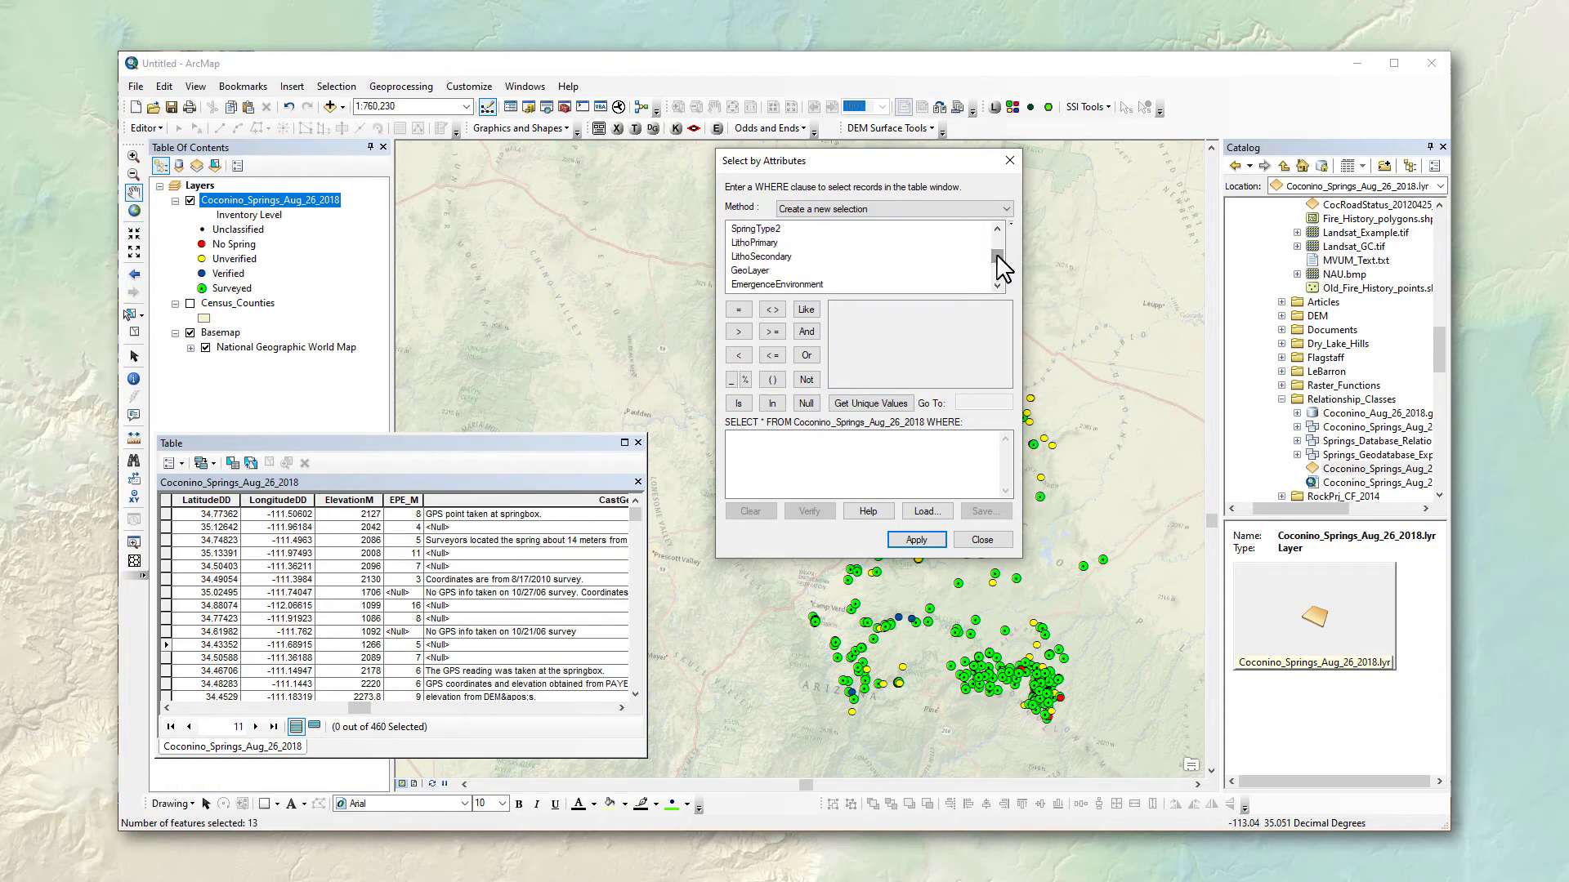
{"action": "left_click", "coordinate": [997, 229]}
{"action": "left_click", "coordinate": [997, 228]}
{"action": "left_click", "coordinate": [781, 242]}
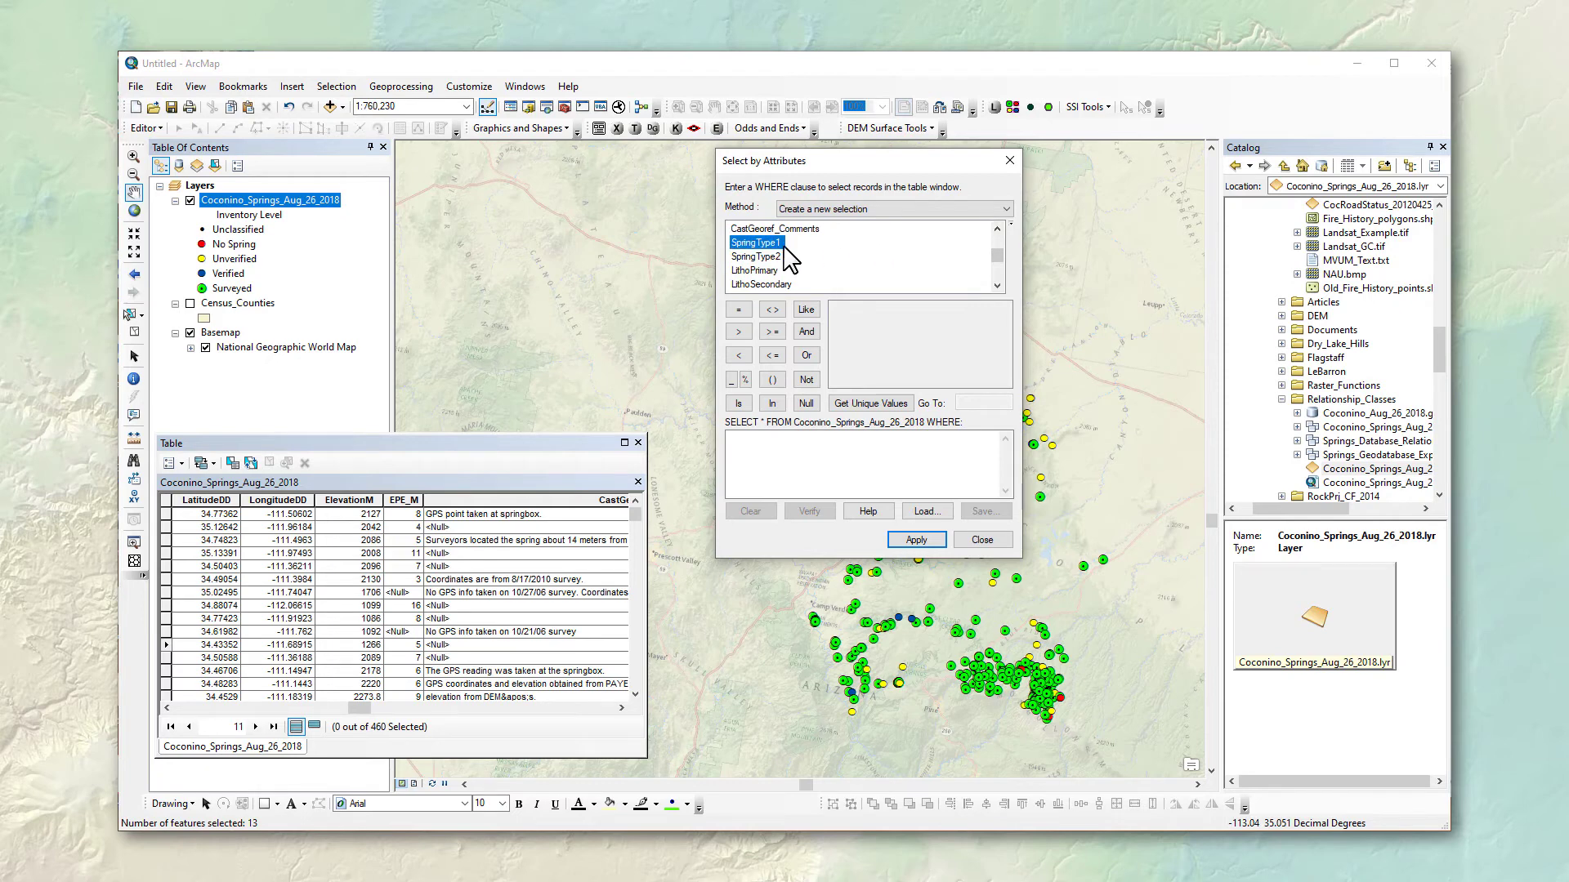
{"action": "left_click", "coordinate": [869, 404]}
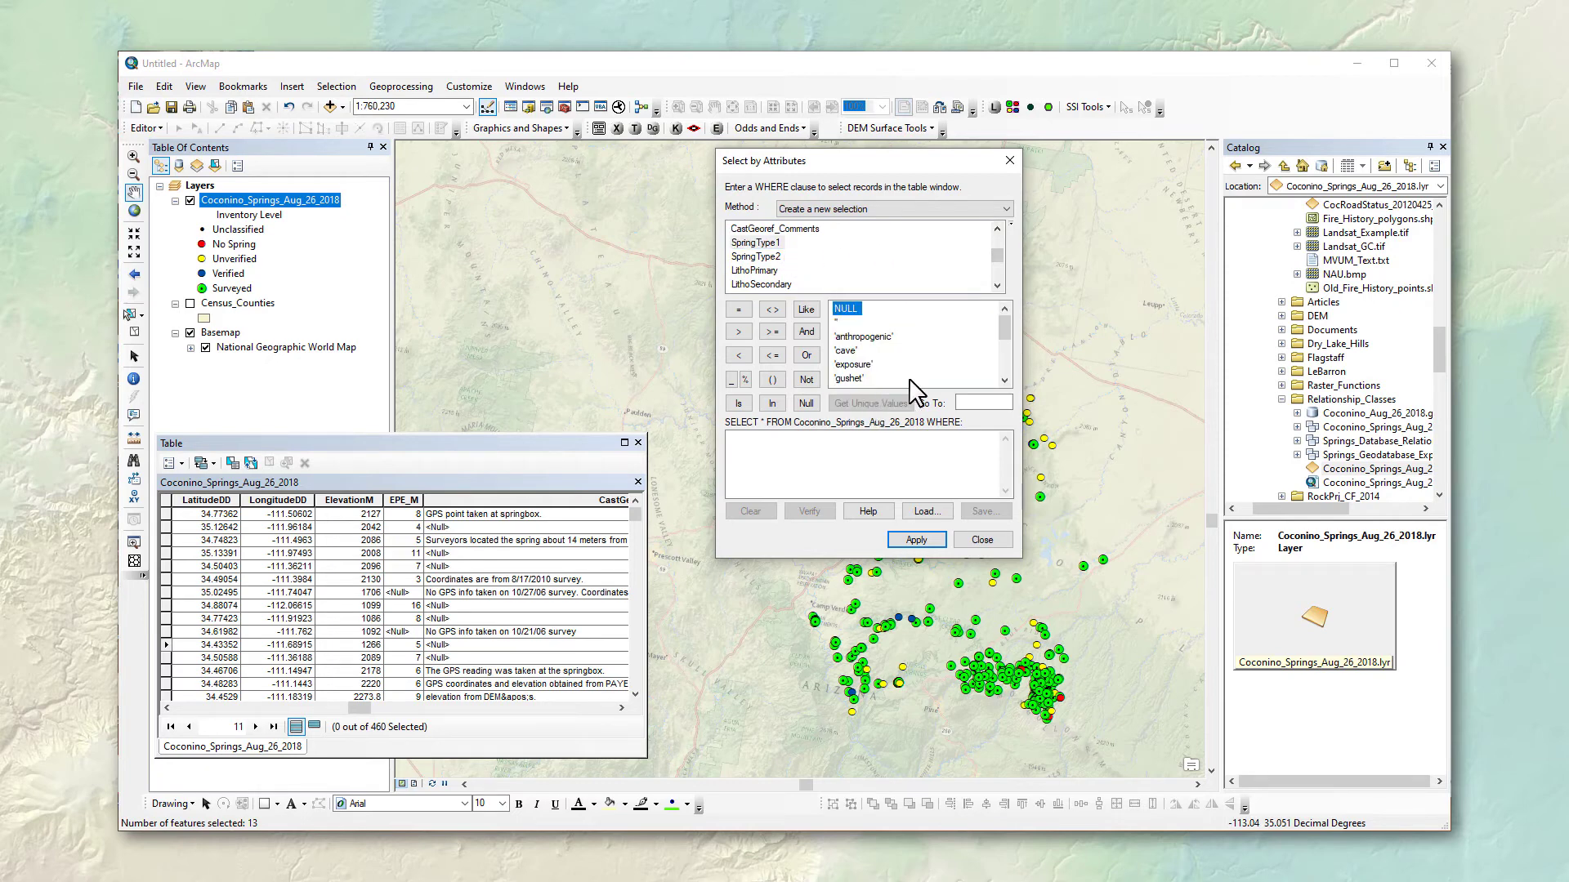
{"action": "left_click_drag", "start_coordinate": [1003, 329], "coordinate": [1007, 335]}
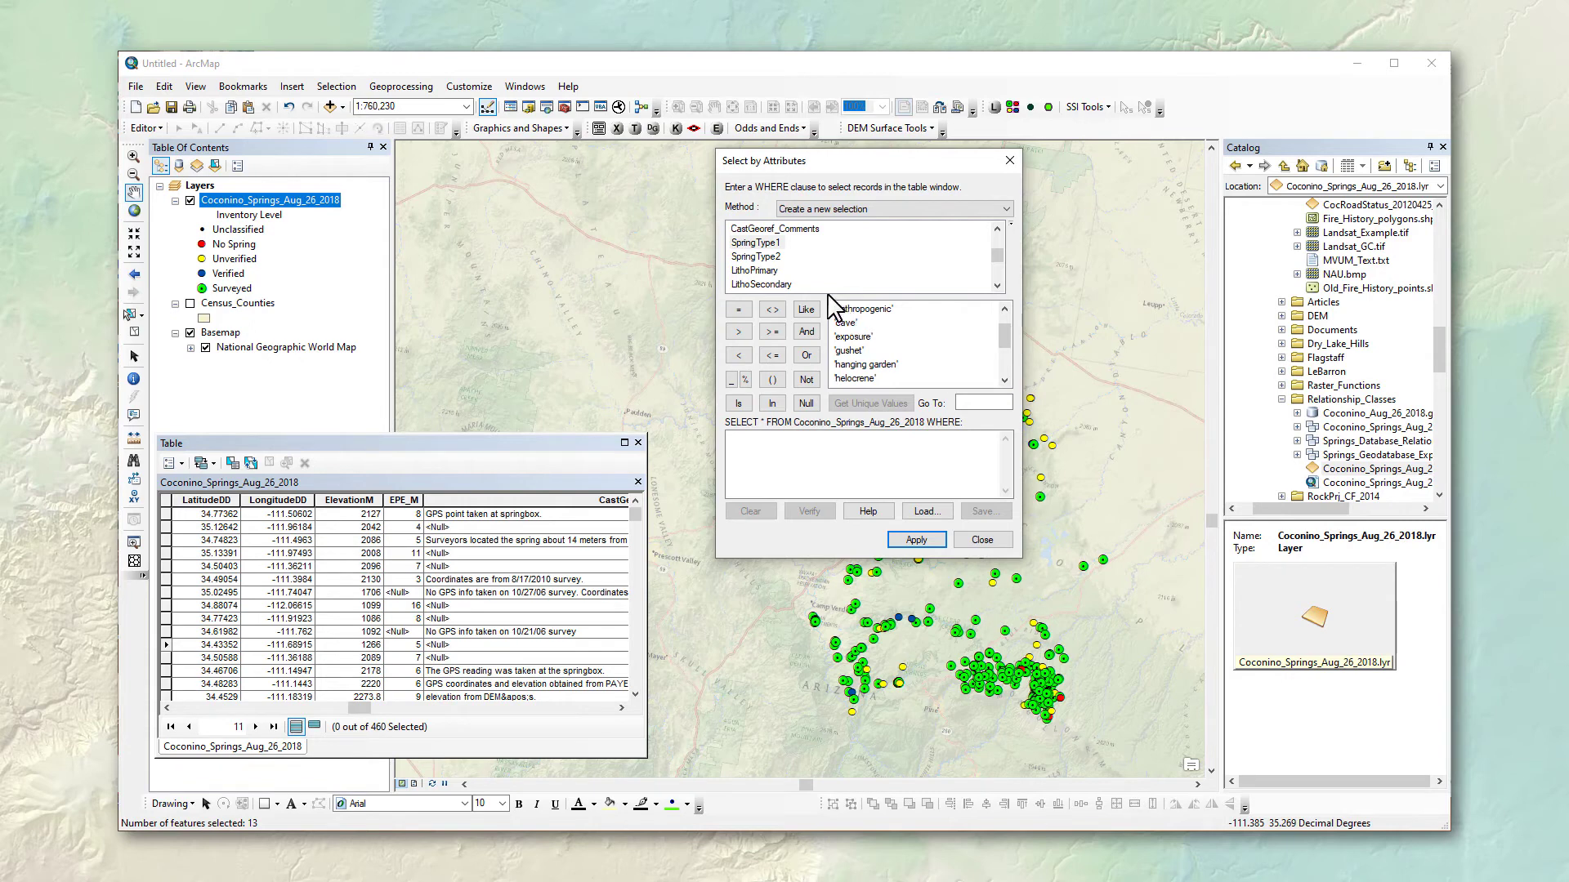
- Build the WHERE clause SpringType1 IN ('cave', 'exposure', 'gushet') and apply it to the springs table
{"action": "left_click", "coordinate": [764, 243]}
{"action": "double_click", "coordinate": [763, 244]}
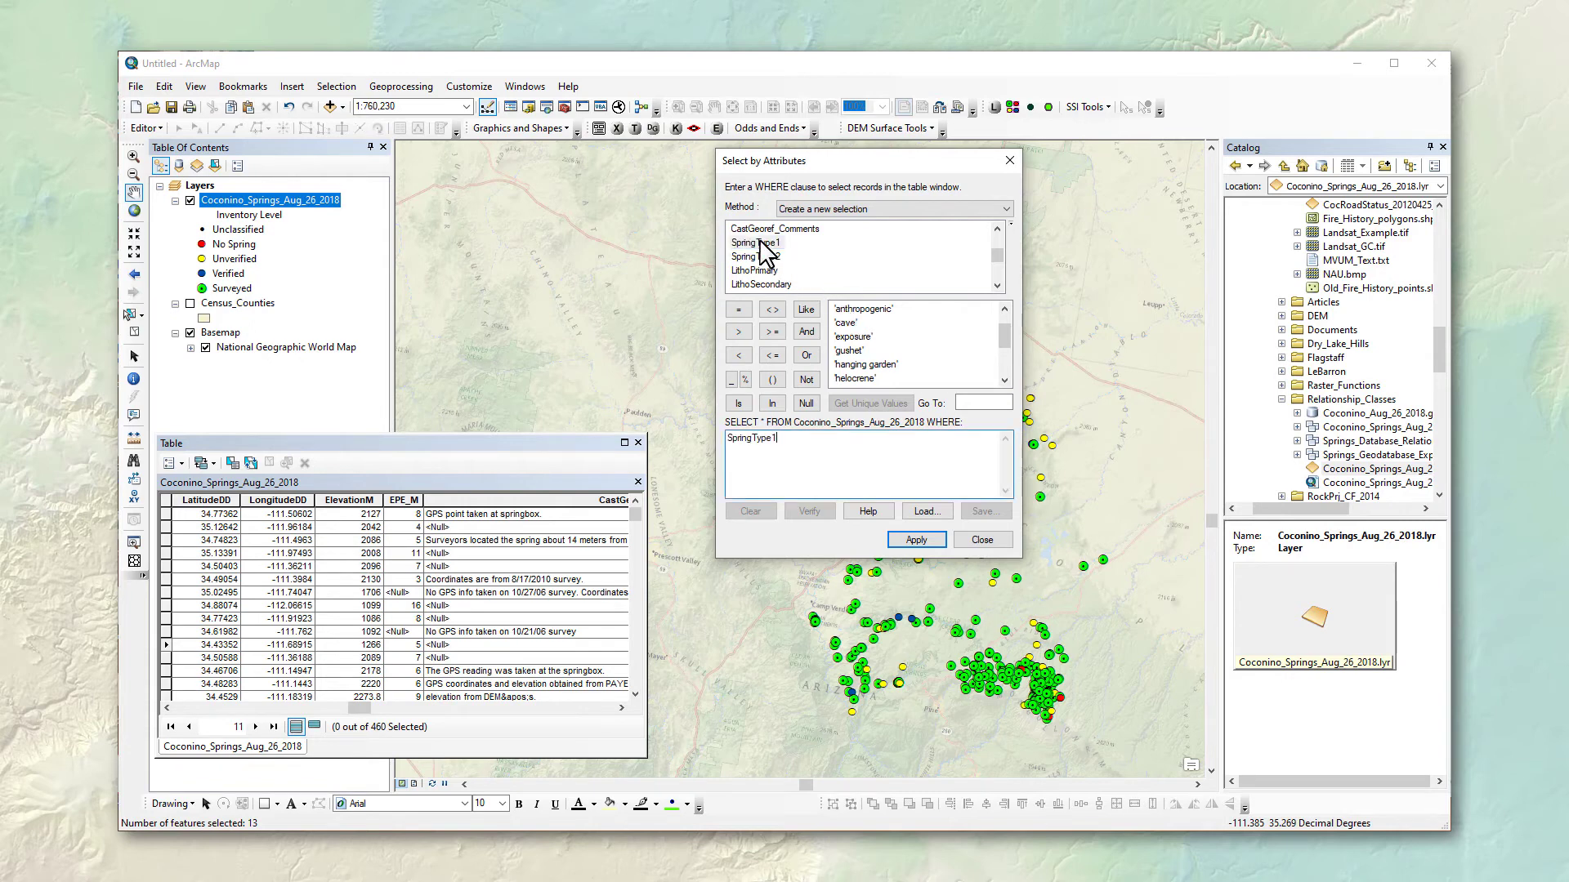
{"action": "left_click", "coordinate": [772, 403]}
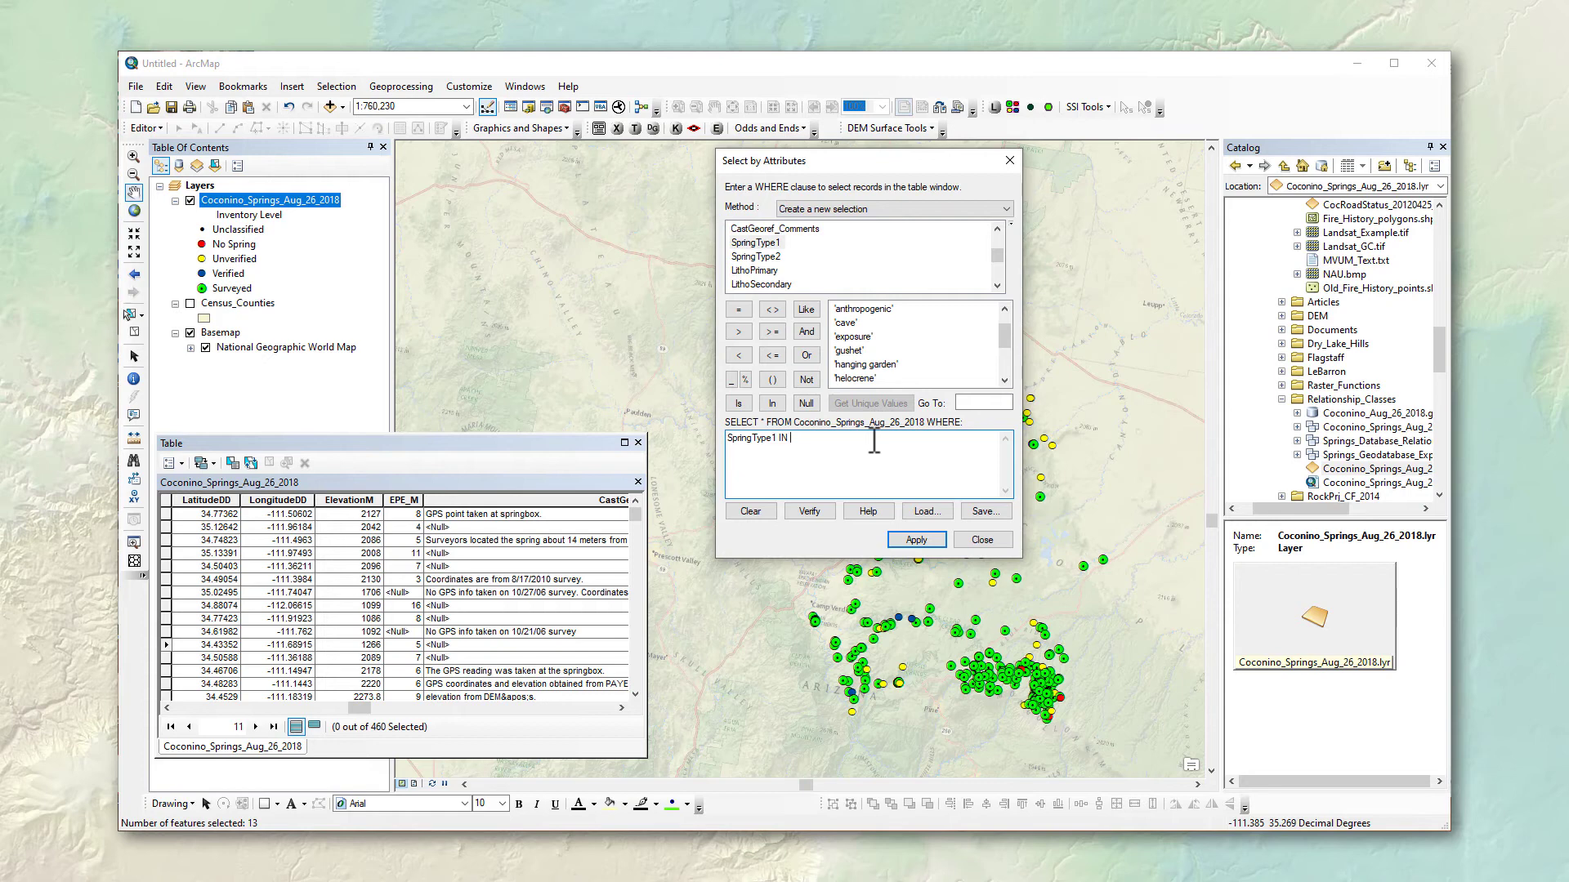
{"action": "left_click", "coordinate": [772, 379]}
{"action": "double_click", "coordinate": [848, 323]}
{"action": "type", "text": ","}
{"action": "double_click", "coordinate": [882, 337]}
{"action": "type", "text": ","}
{"action": "double_click", "coordinate": [938, 350]}
{"action": "left_click", "coordinate": [928, 541]}
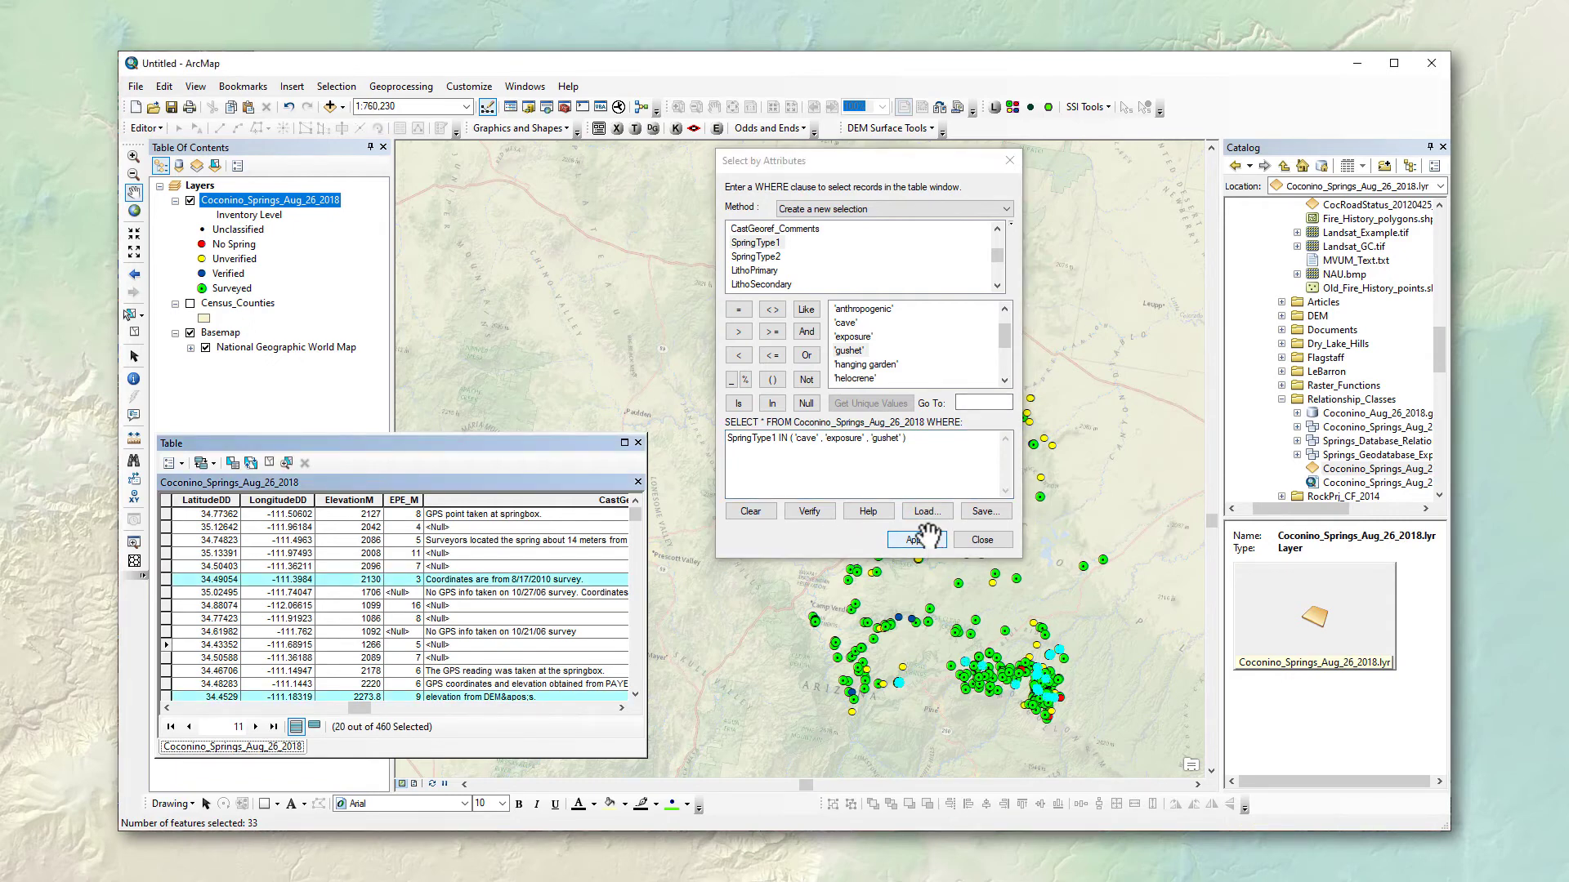
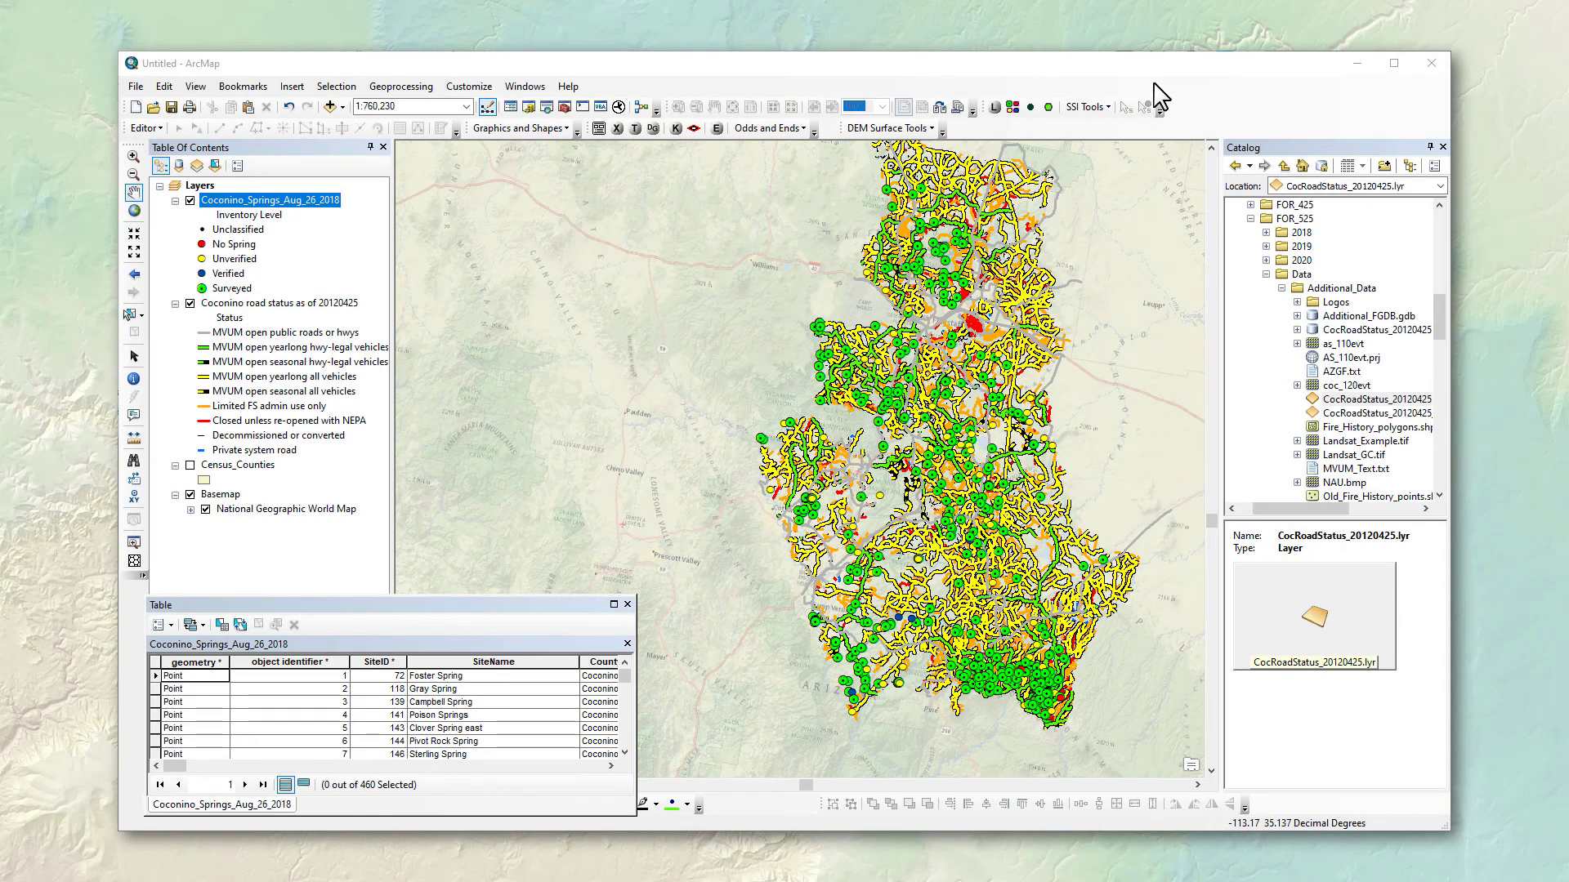
- Start Select By Location with Coconino_Springs_Aug_26_2018 as the target layer and the Coconino road status layer as the source
{"action": "left_click", "coordinate": [274, 204]}
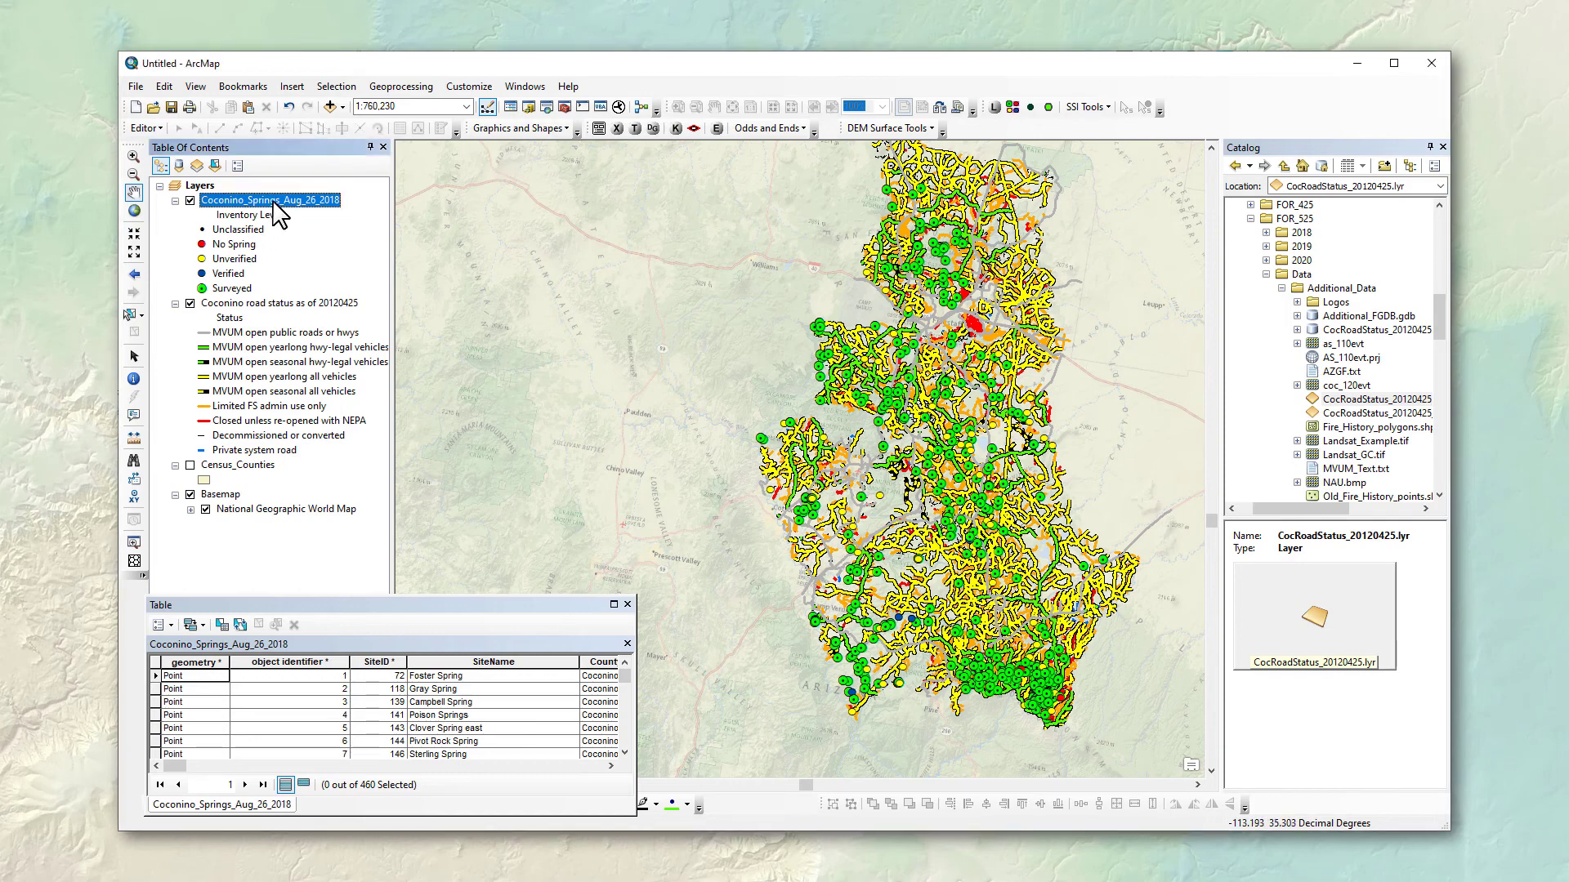
{"action": "left_click", "coordinate": [279, 304]}
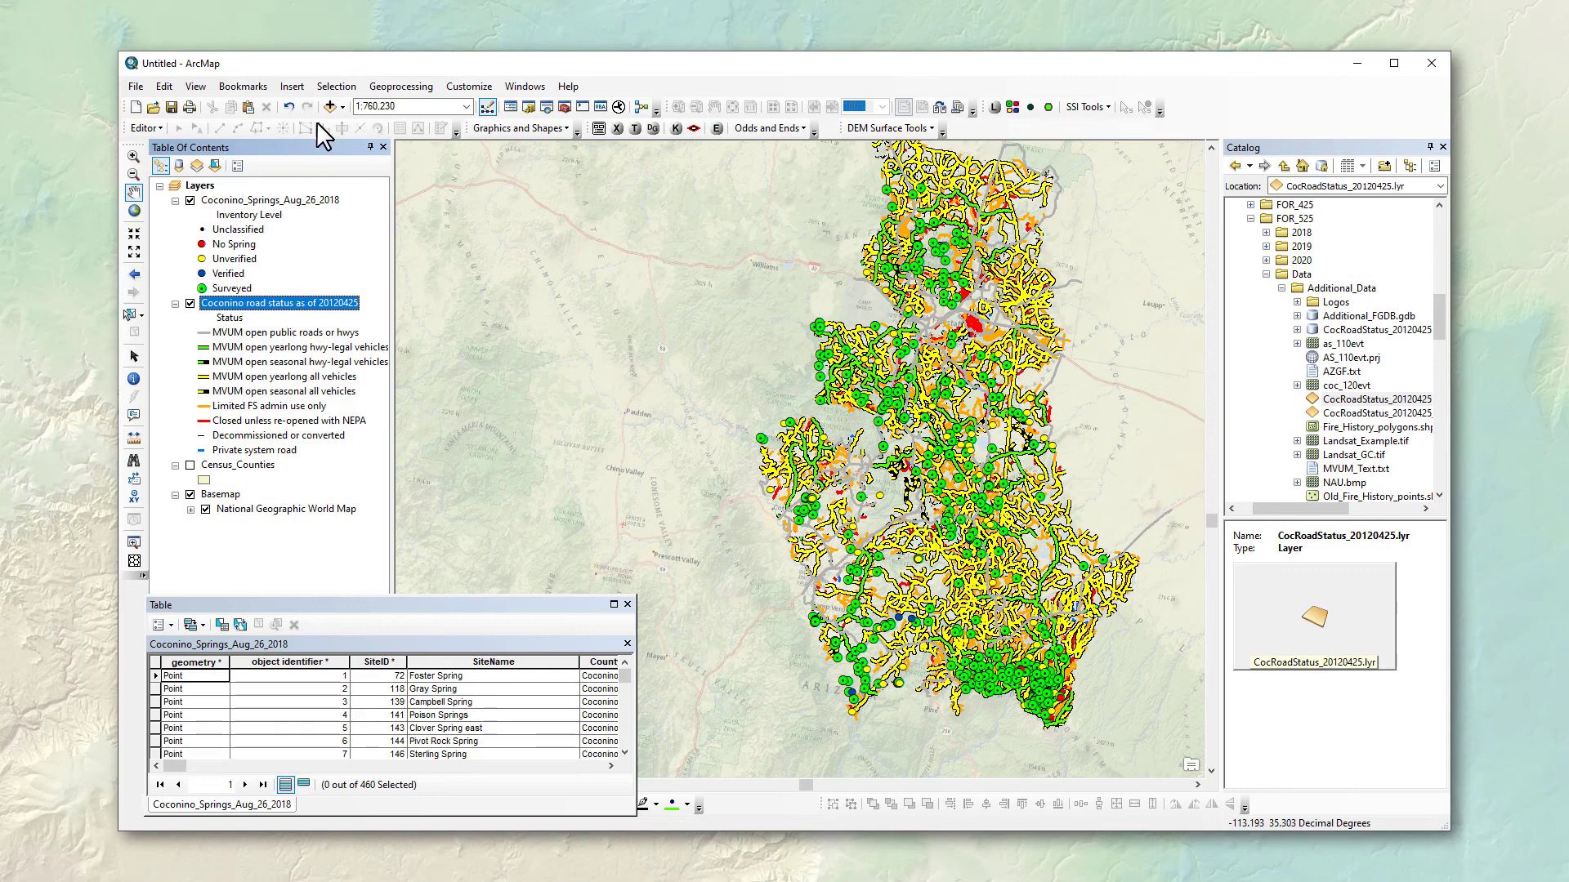
{"action": "left_click", "coordinate": [336, 87]}
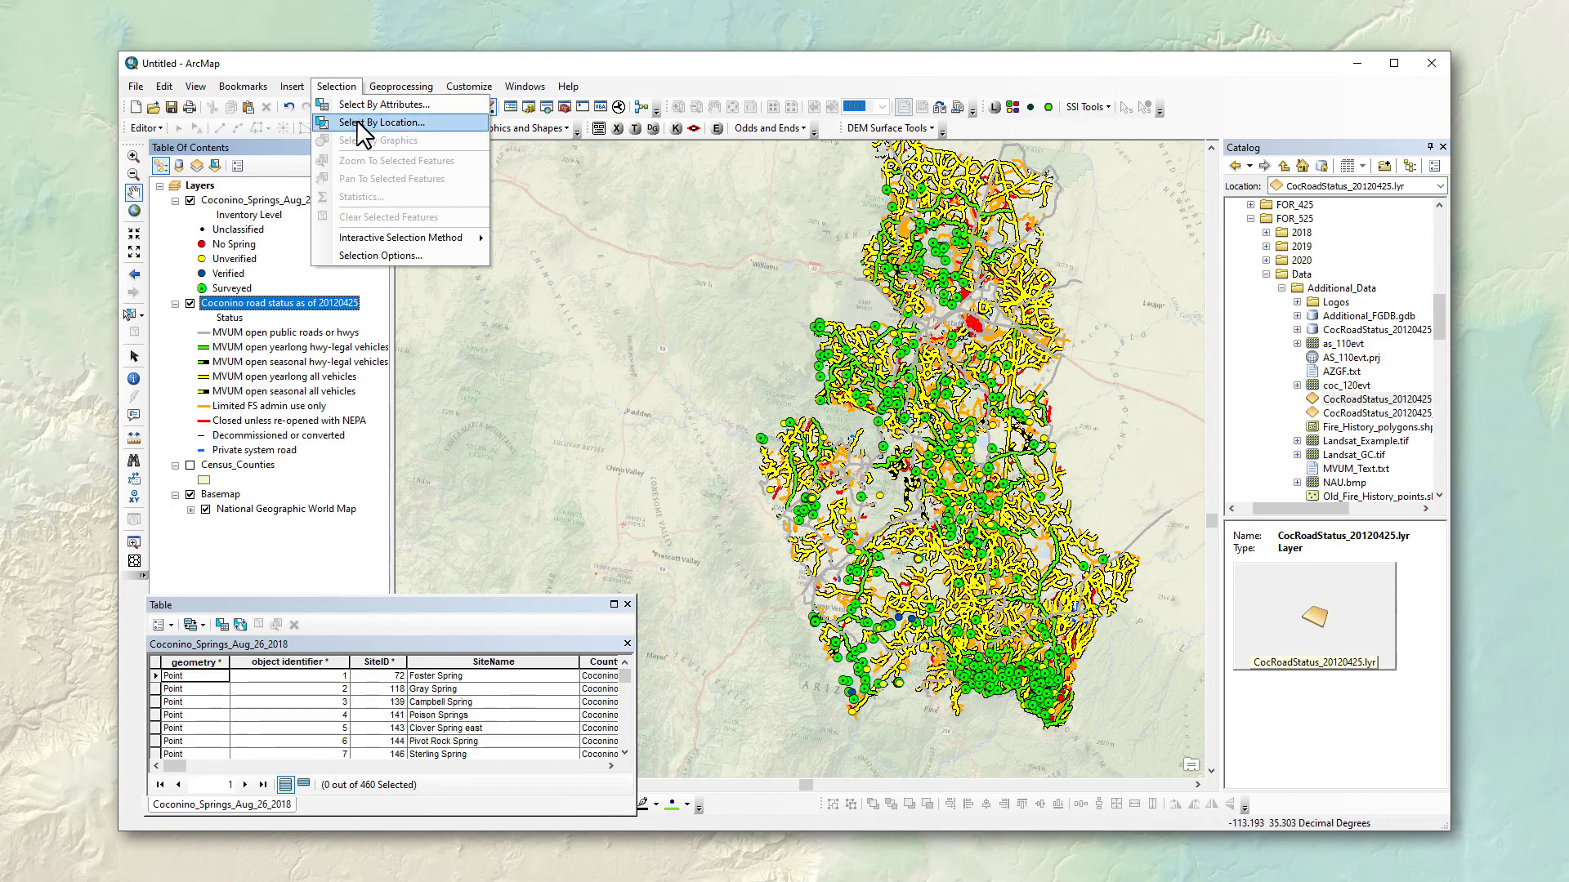
{"action": "left_click", "coordinate": [357, 122]}
{"action": "left_click", "coordinate": [446, 247]}
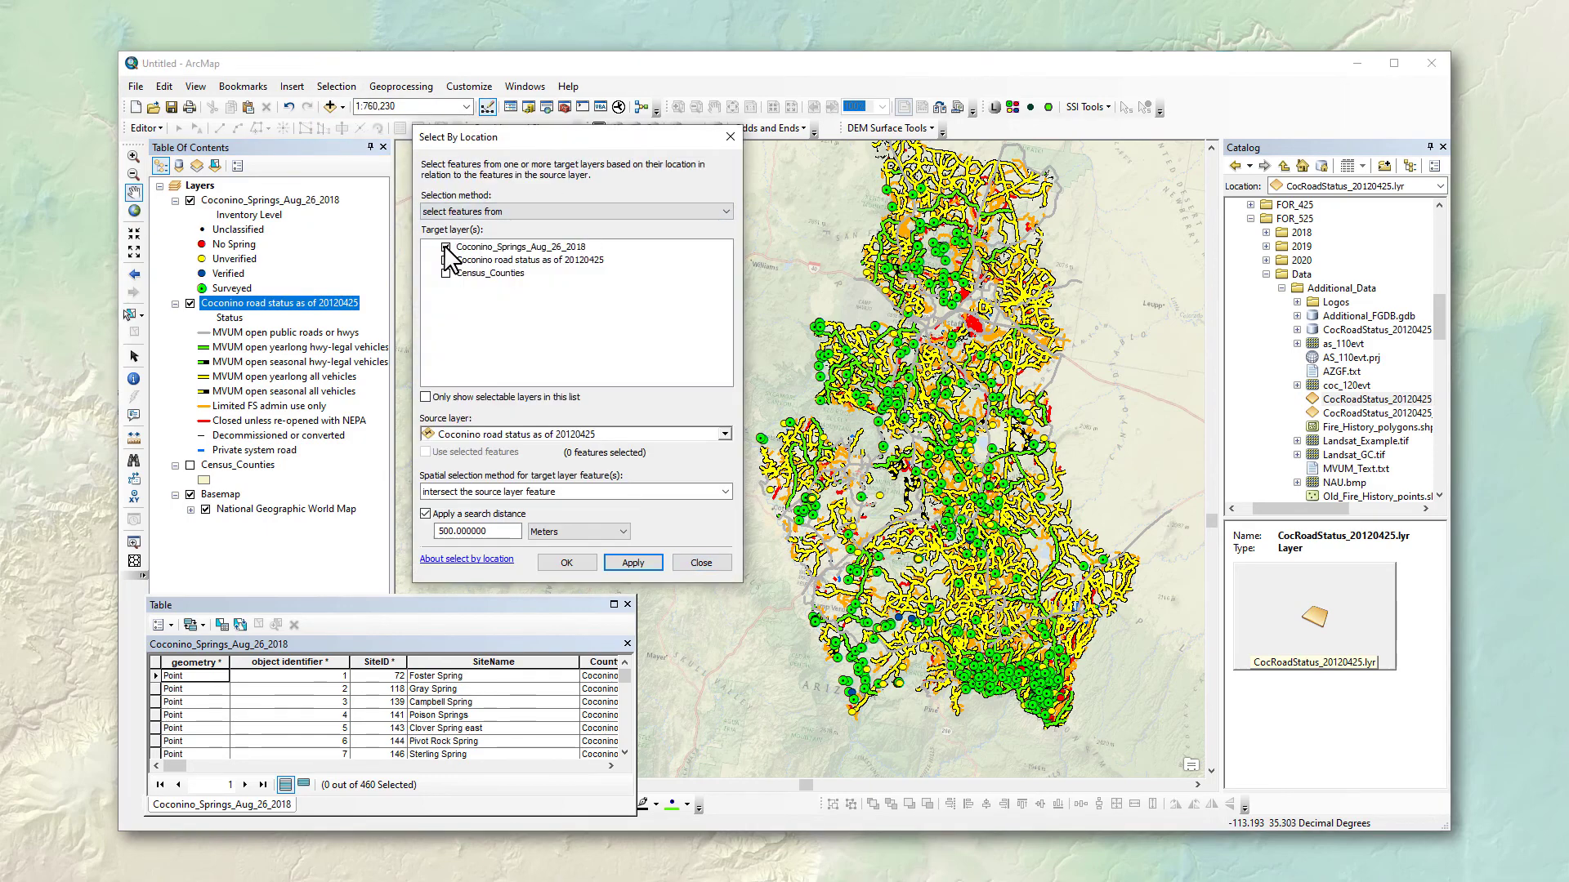
{"action": "left_click", "coordinate": [446, 247]}
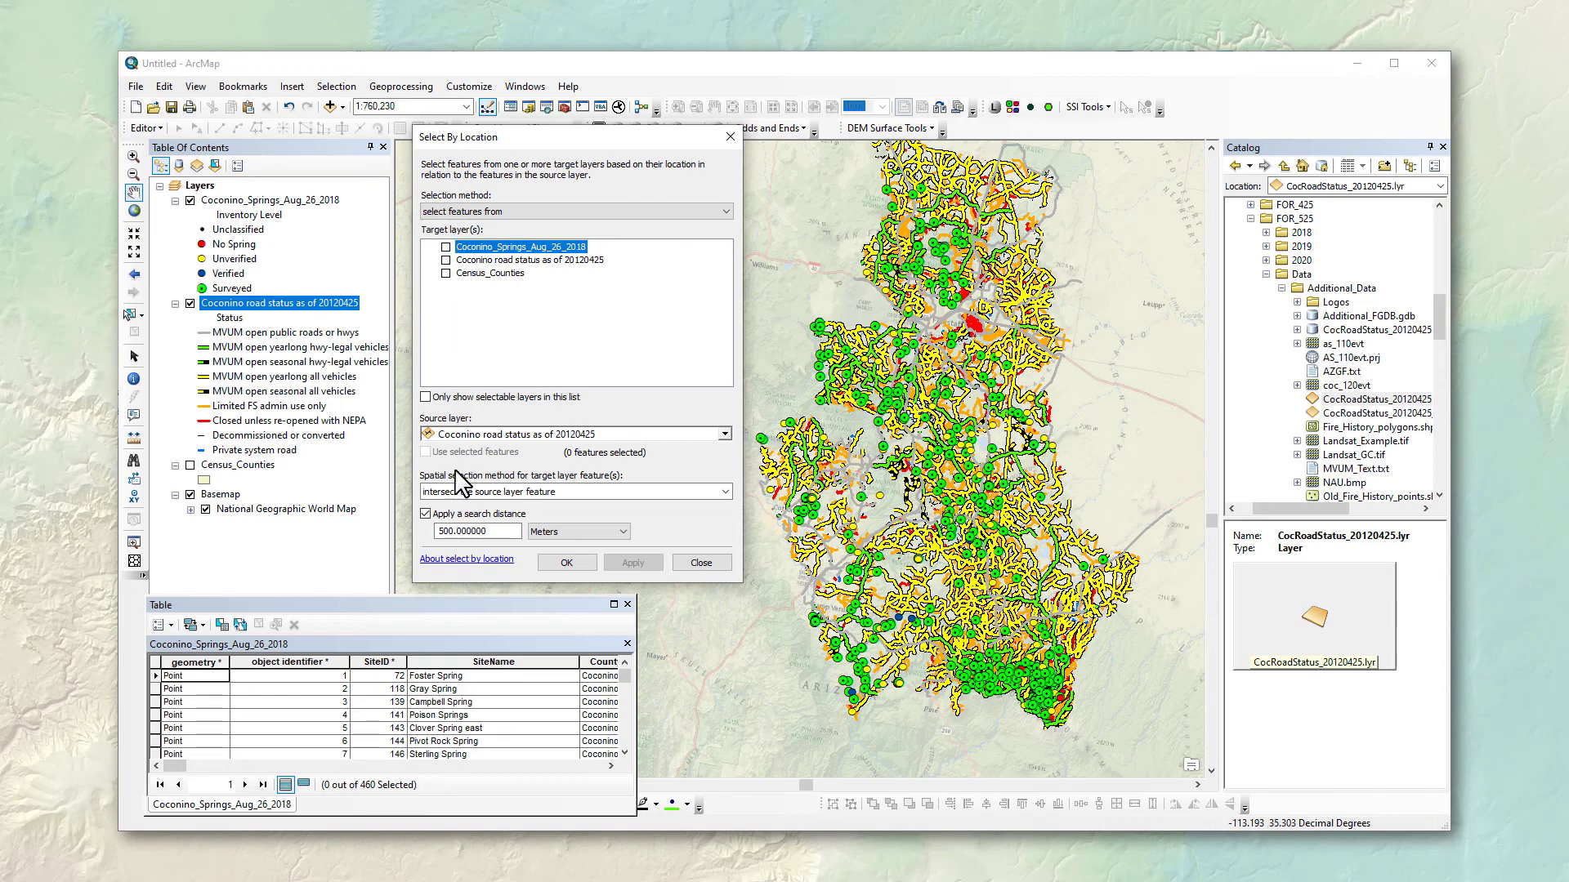
{"action": "left_click", "coordinate": [445, 246]}
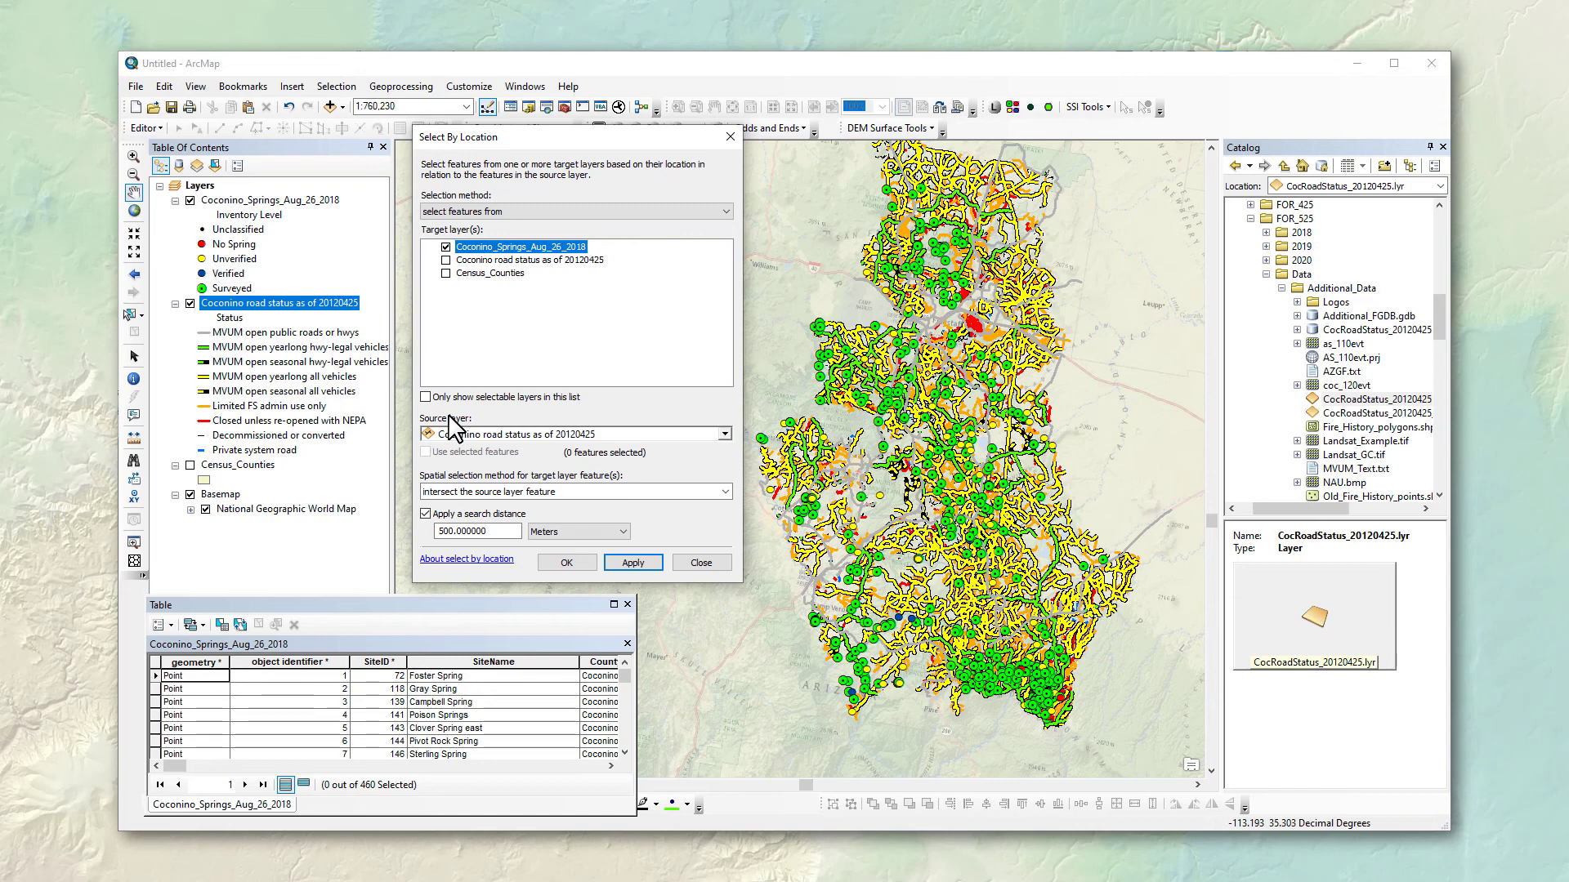
{"action": "left_click", "coordinate": [446, 247]}
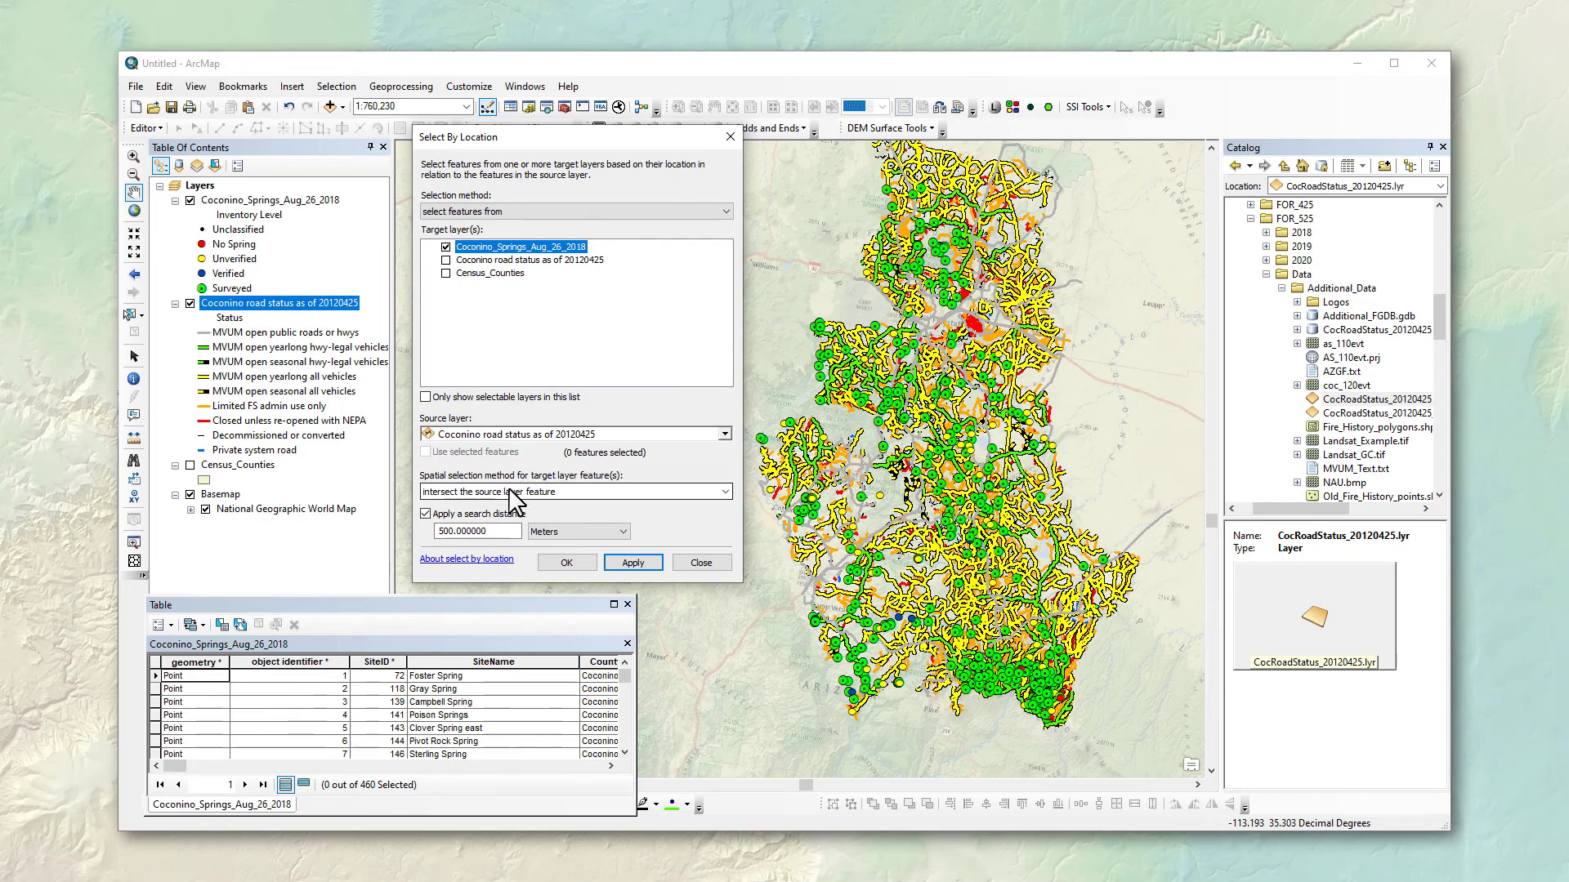
- Select the springs that are within a distance of 100 meters of the source roads and close Select By Location
{"action": "left_click", "coordinate": [442, 531]}
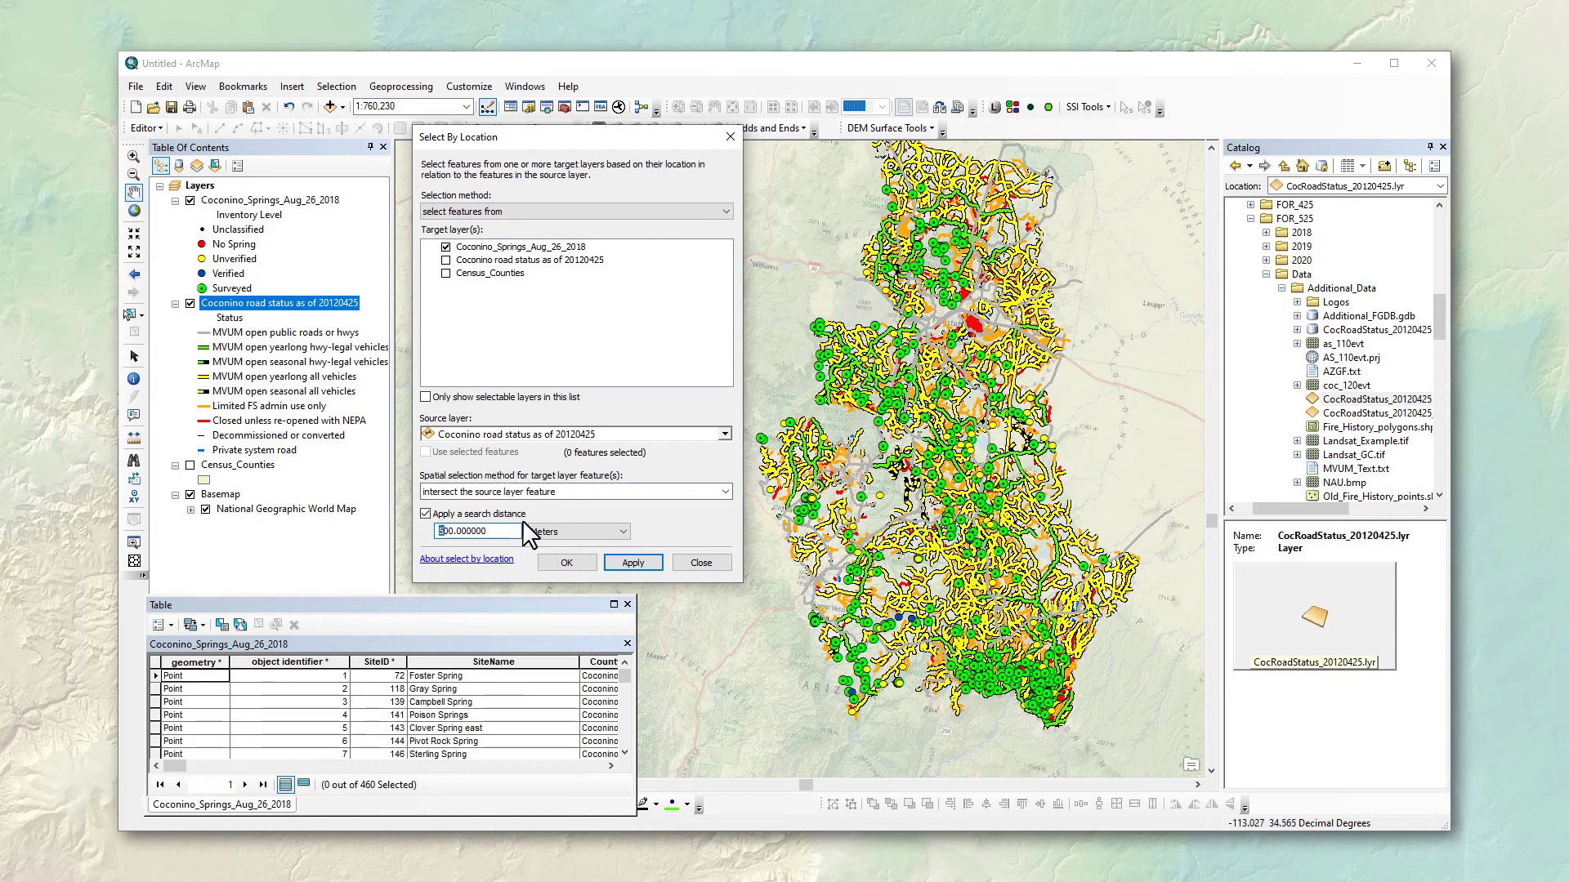
{"action": "type", "text": "1"}
{"action": "left_click", "coordinate": [724, 491]}
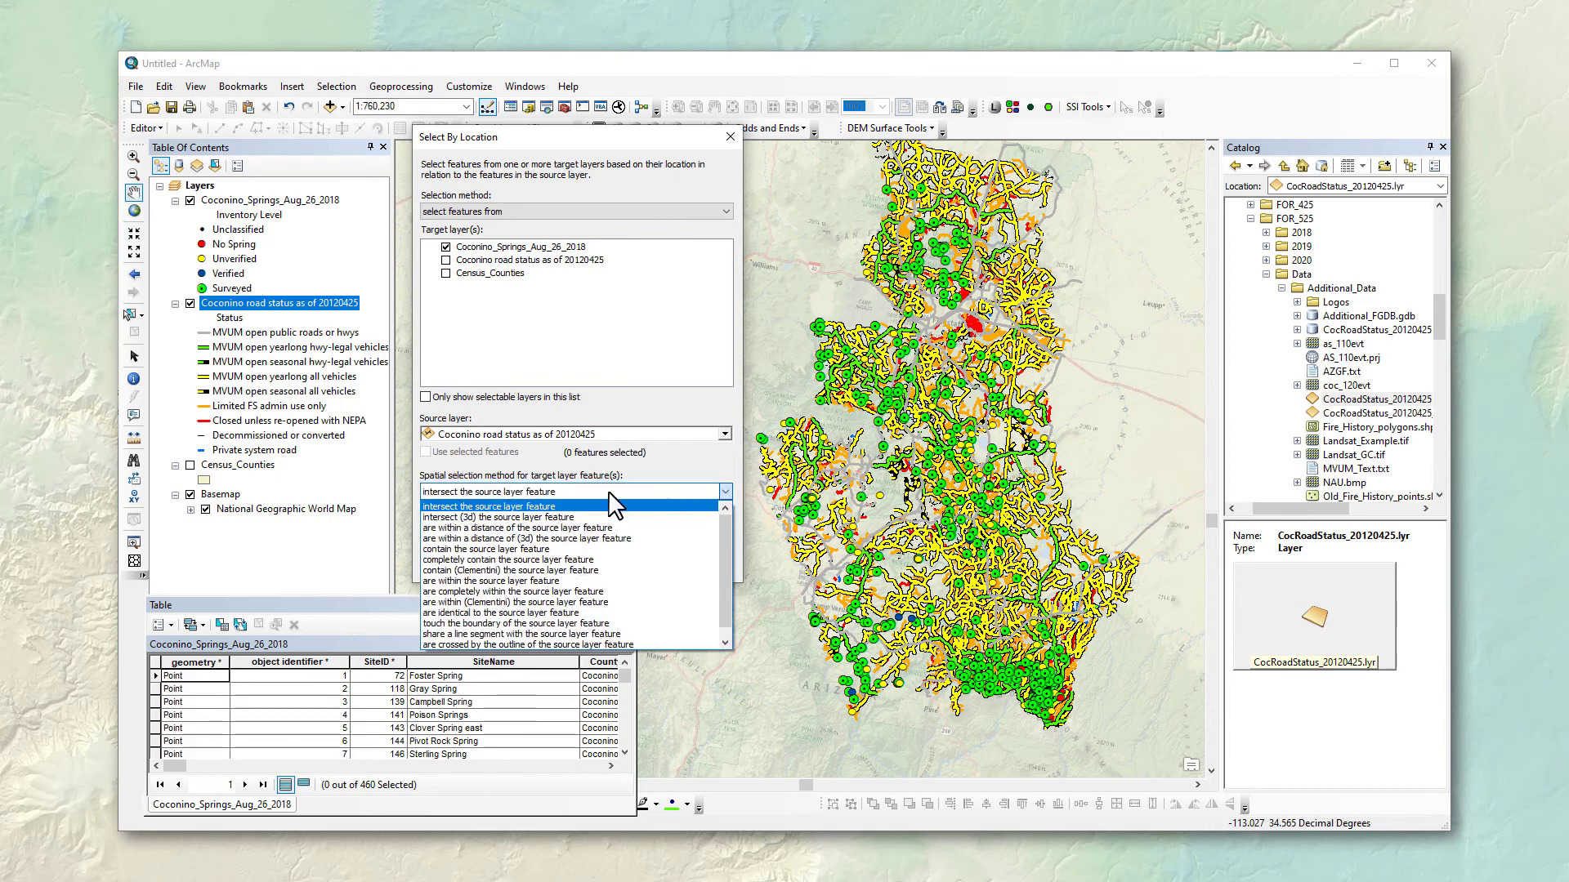
{"action": "left_click", "coordinate": [559, 527]}
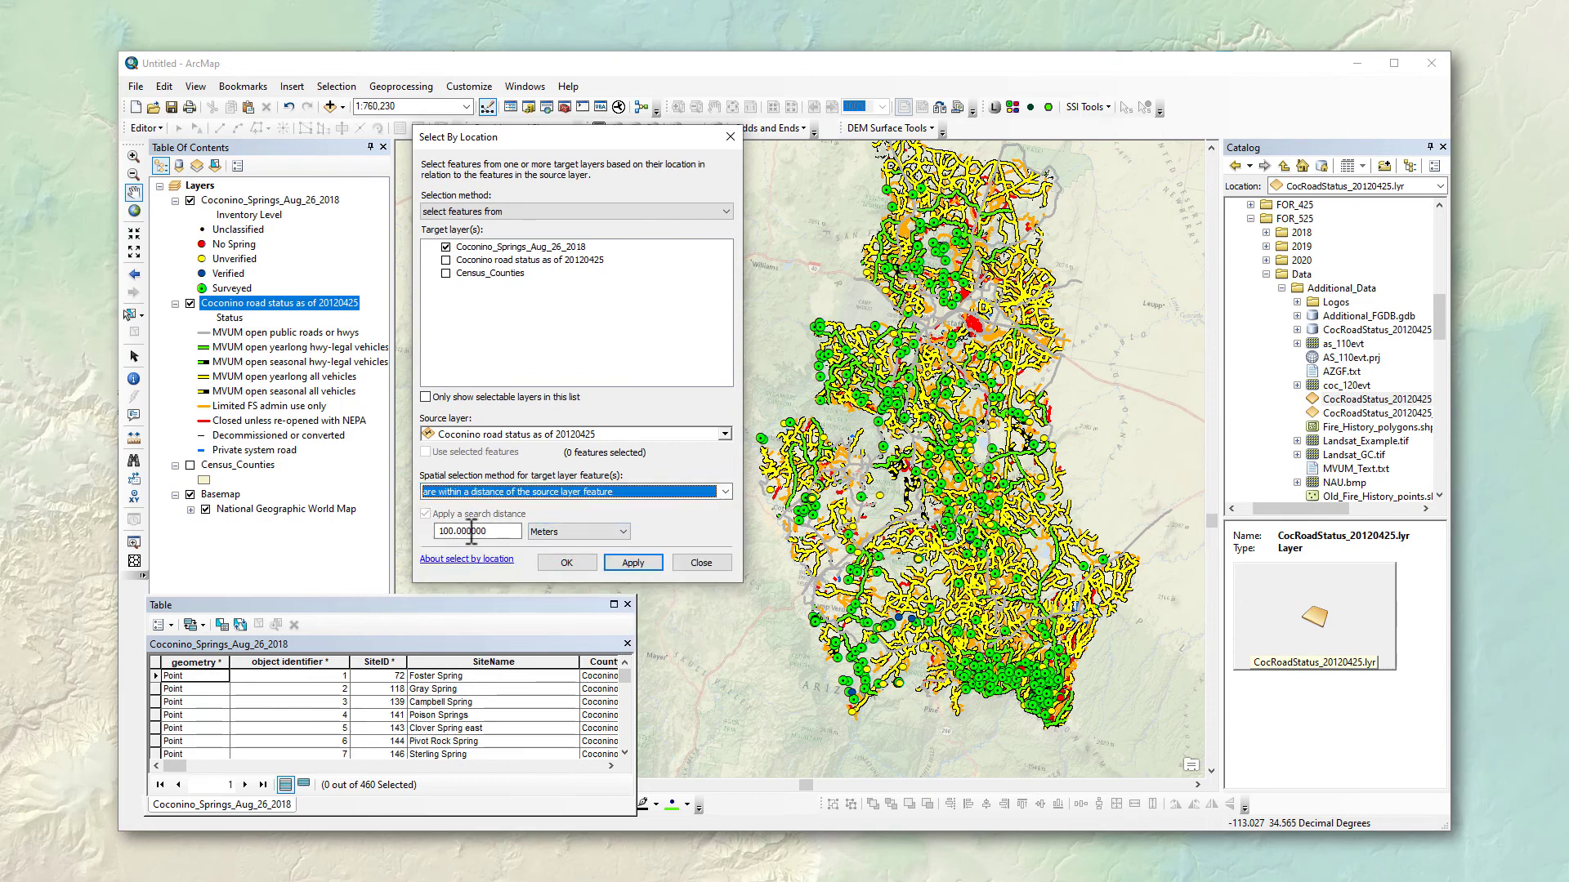
{"action": "left_click", "coordinate": [632, 564]}
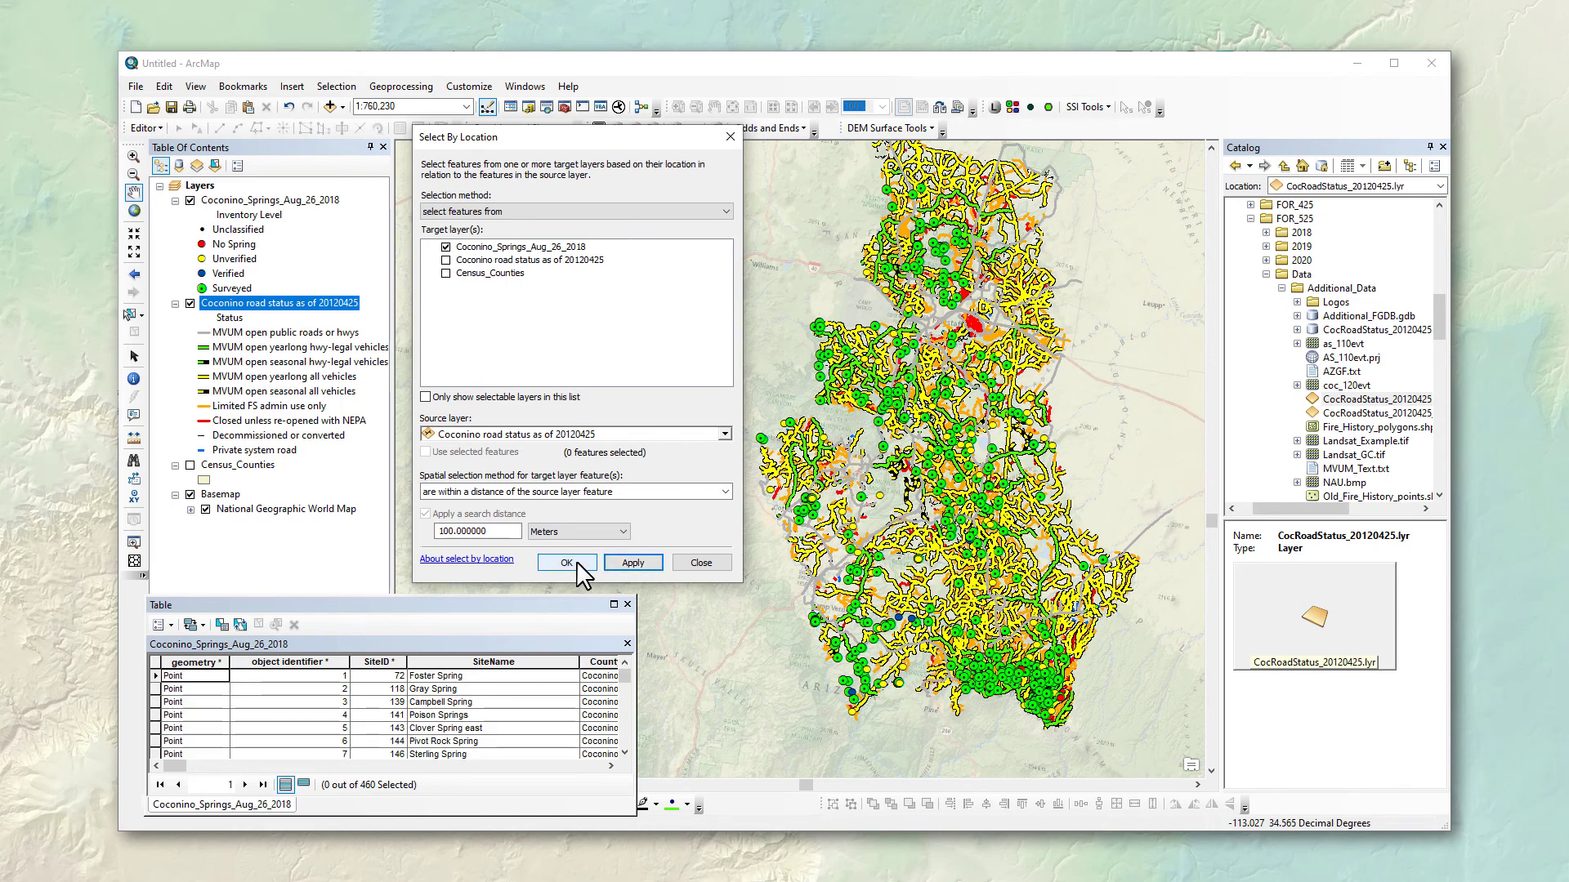
{"action": "left_click", "coordinate": [633, 563]}
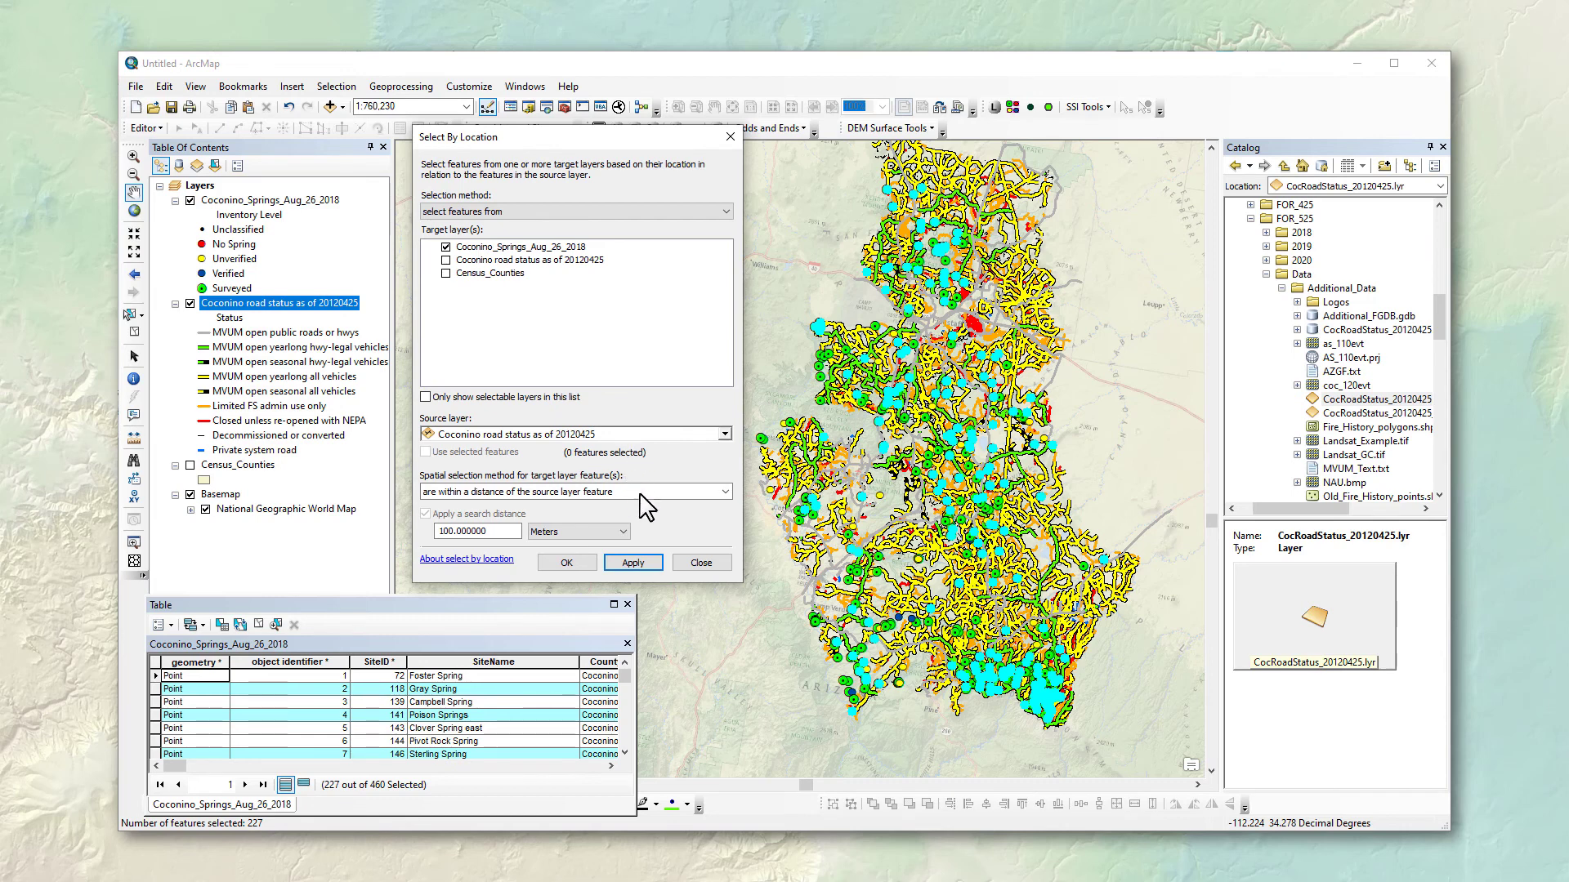
{"action": "left_click", "coordinate": [656, 559]}
{"action": "left_click", "coordinate": [701, 563]}
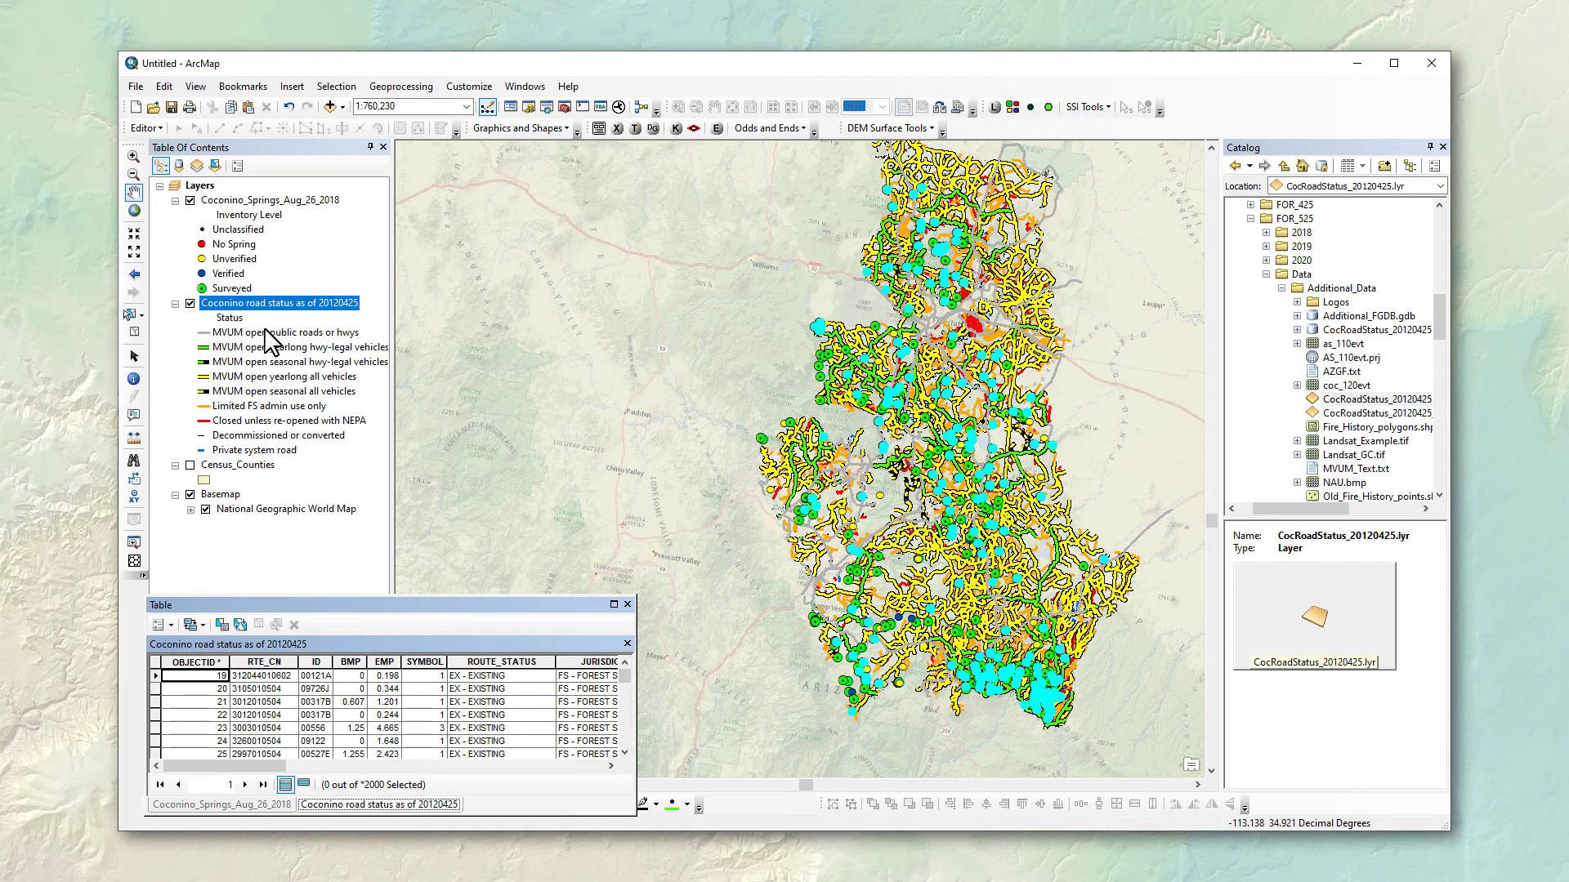
- Select the roads in the Coconino road status table with the WHERE clause [Status] LIKE '*MVUM*'
{"action": "left_click", "coordinate": [221, 624]}
{"action": "left_click_drag", "start_coordinate": [310, 88], "coordinate": [701, 123]}
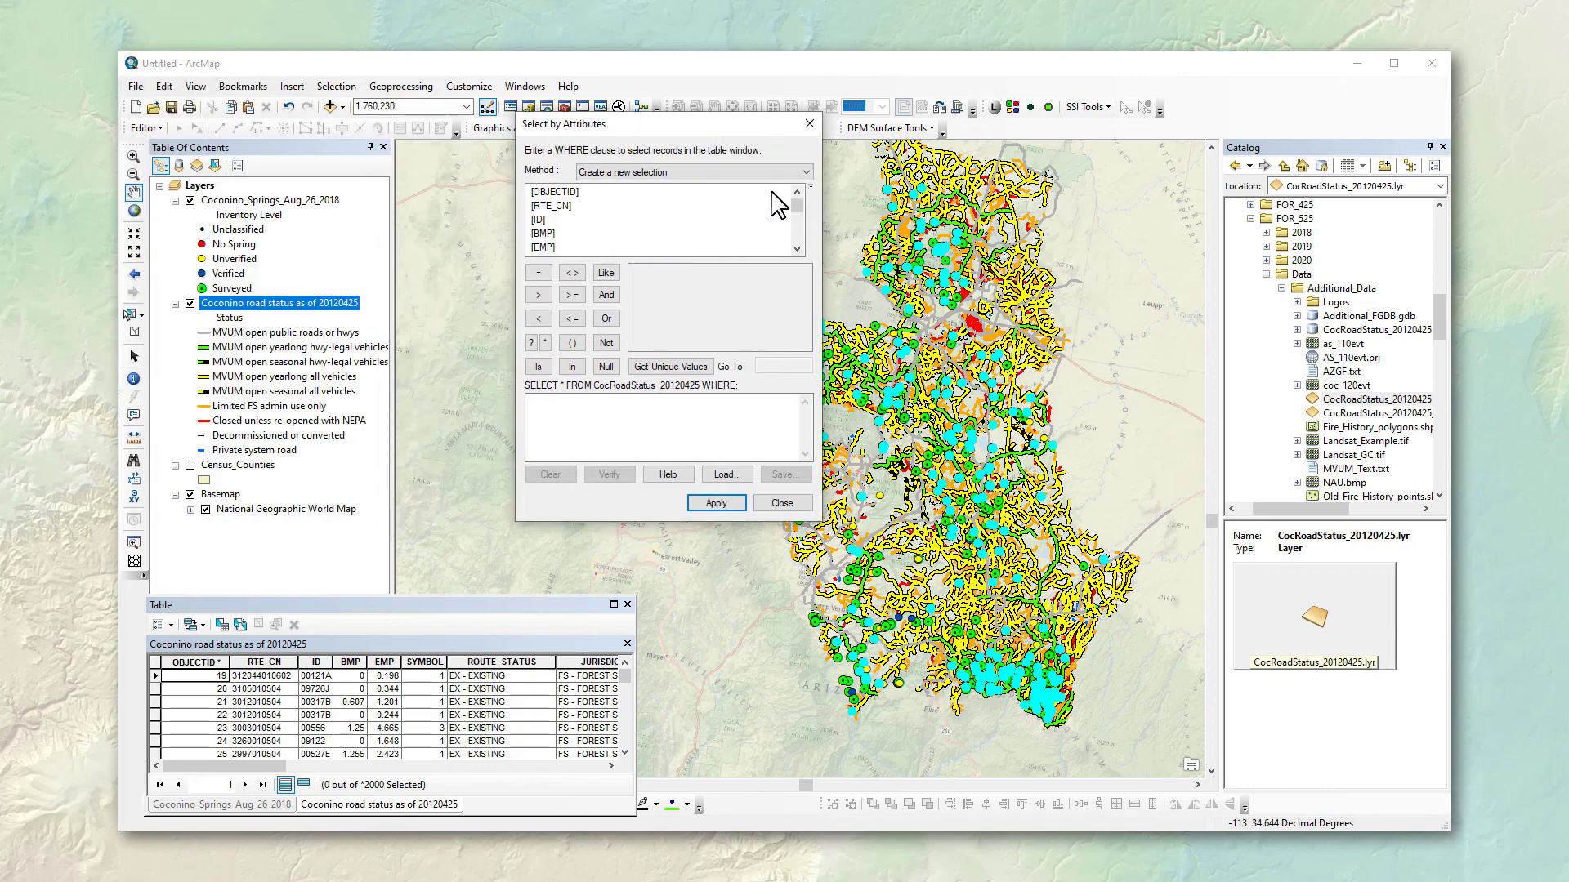
{"action": "scroll", "coordinate": [777, 213], "scroll_direction": "down", "scroll_amount": 5}
{"action": "double_click", "coordinate": [546, 220]}
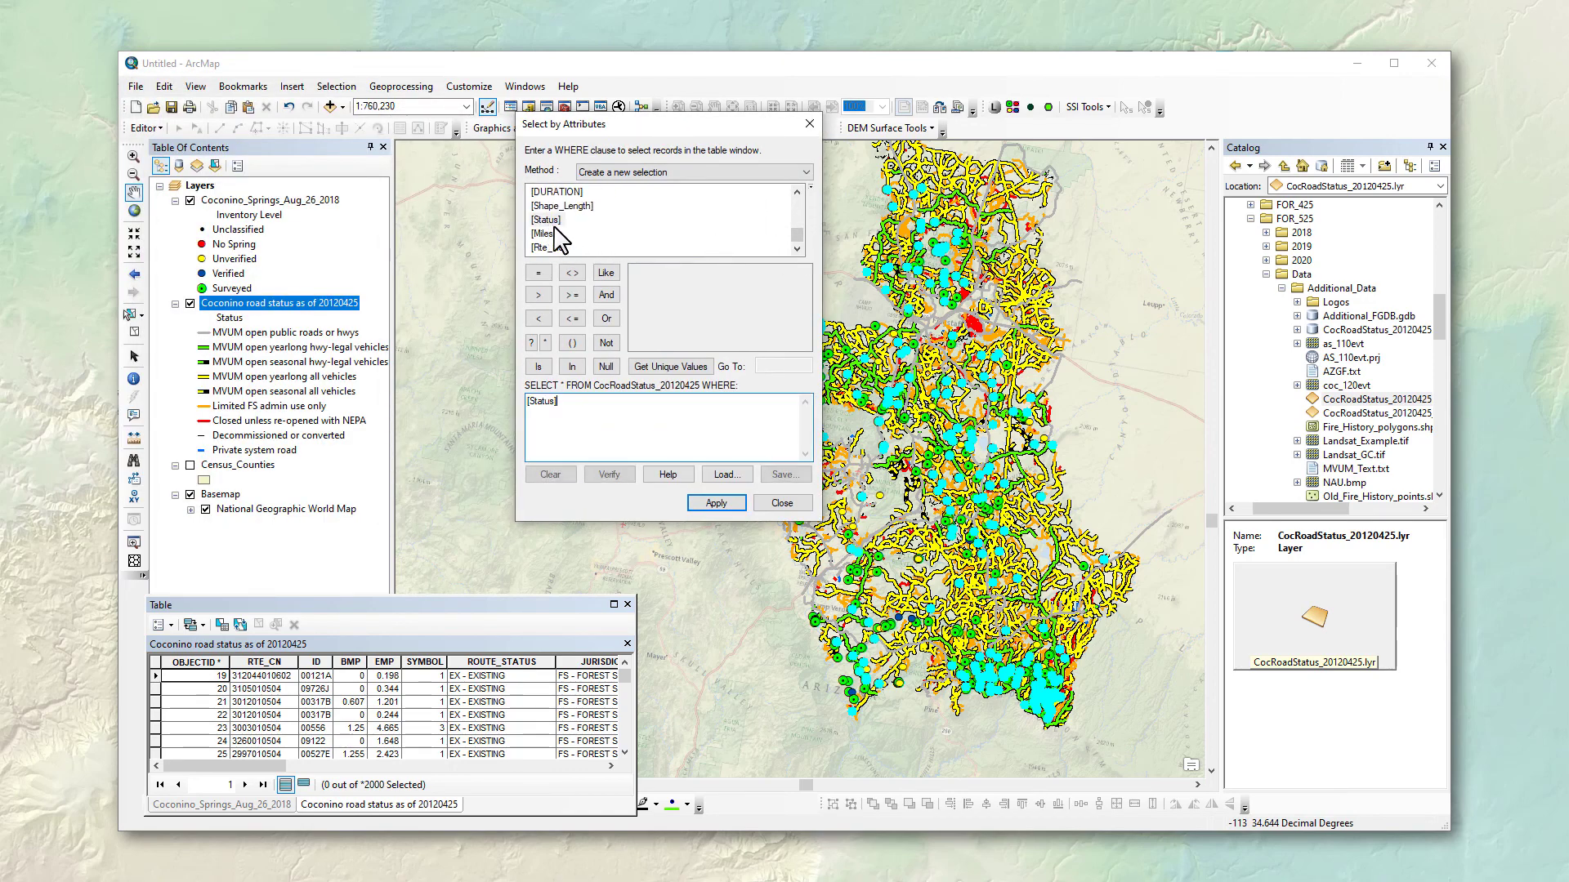
{"action": "left_click", "coordinate": [605, 275]}
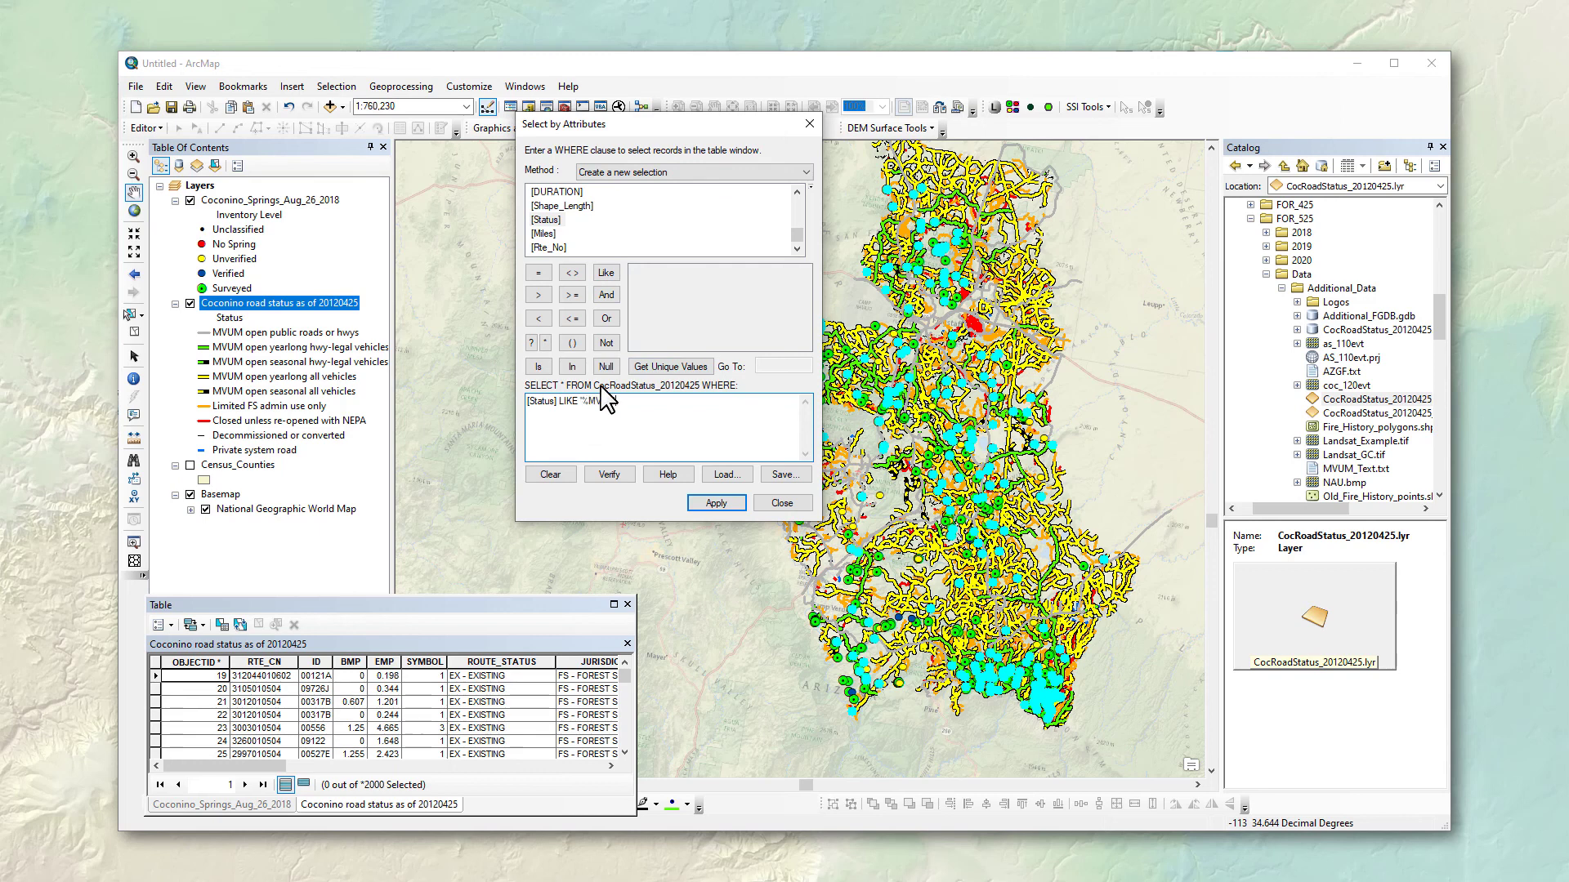
{"action": "key", "text": "BackSpace"}
{"action": "key", "text": "BackSpace"}
{"action": "key", "text": "BackSpace"}
{"action": "type", "text": "UM%"}
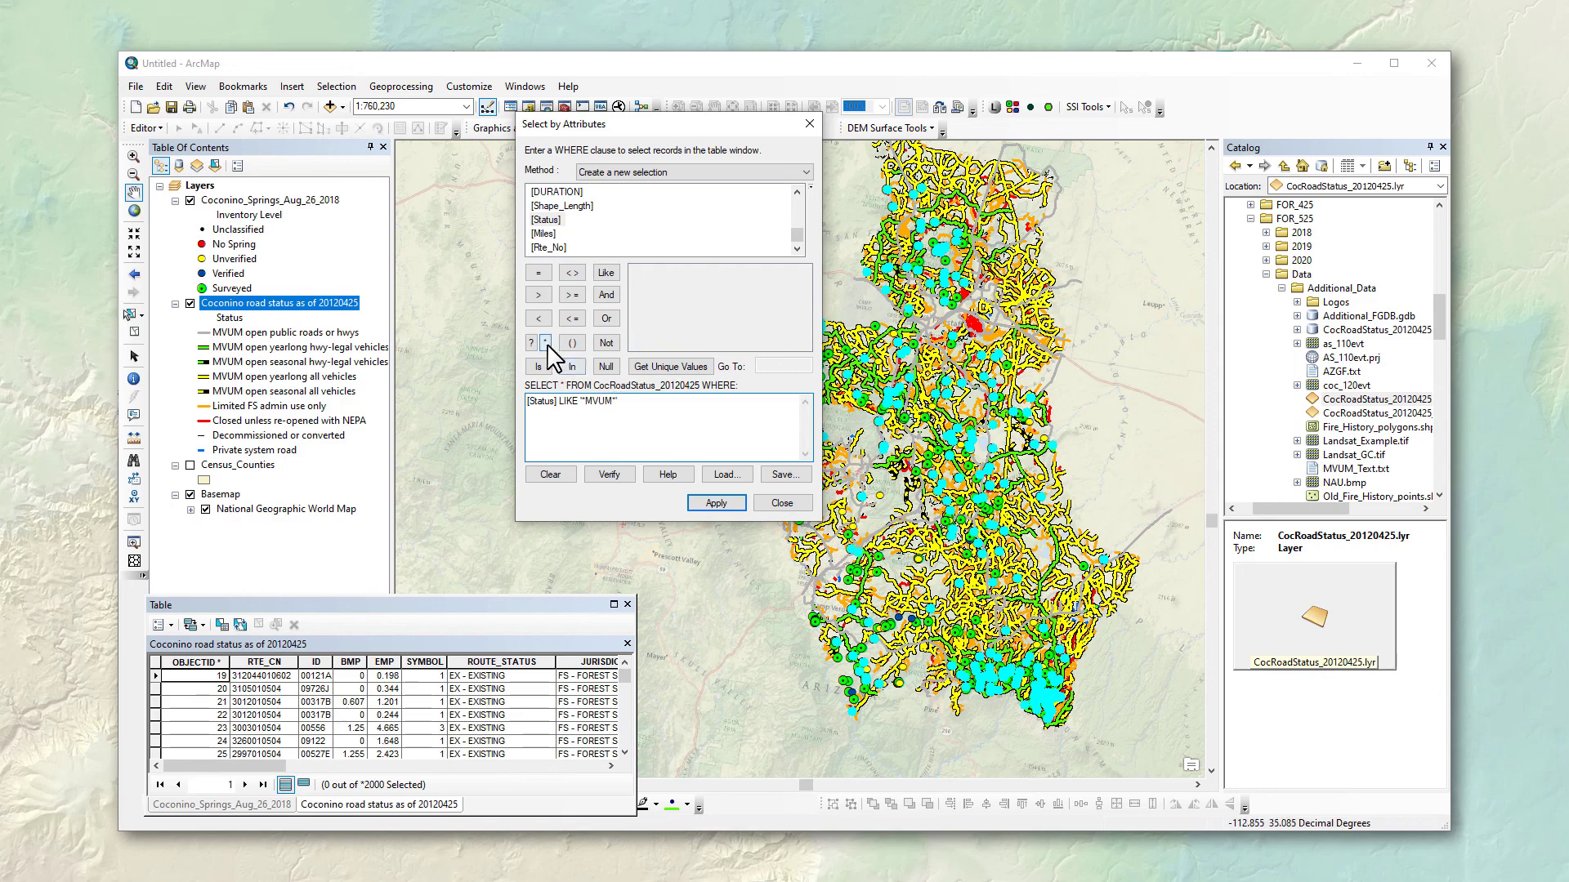
{"action": "left_click", "coordinate": [712, 503]}
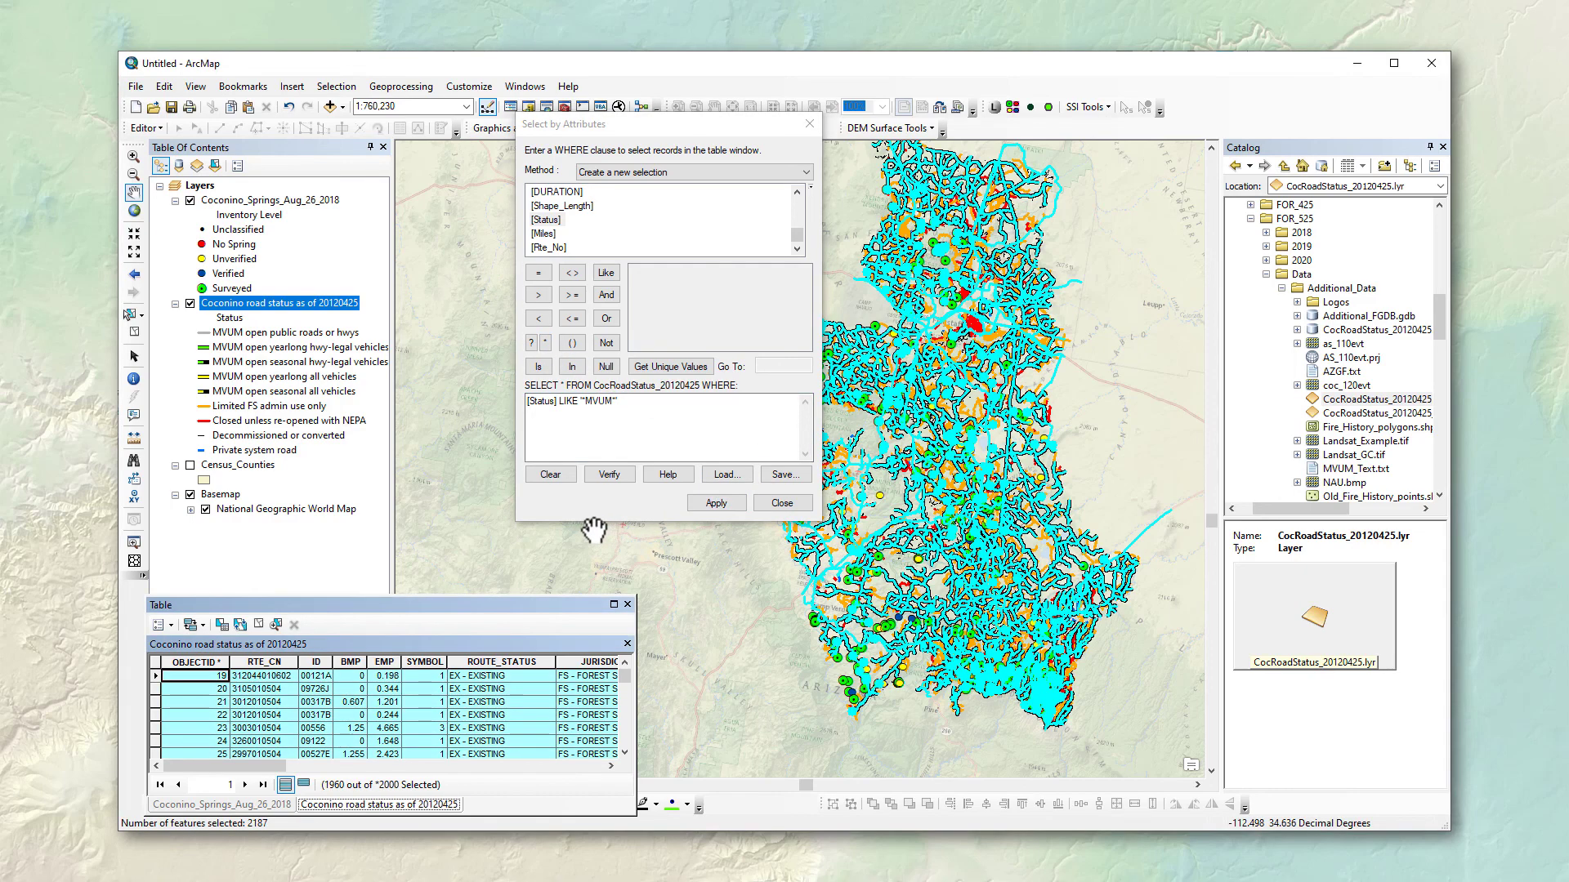
{"action": "left_click", "coordinate": [782, 502]}
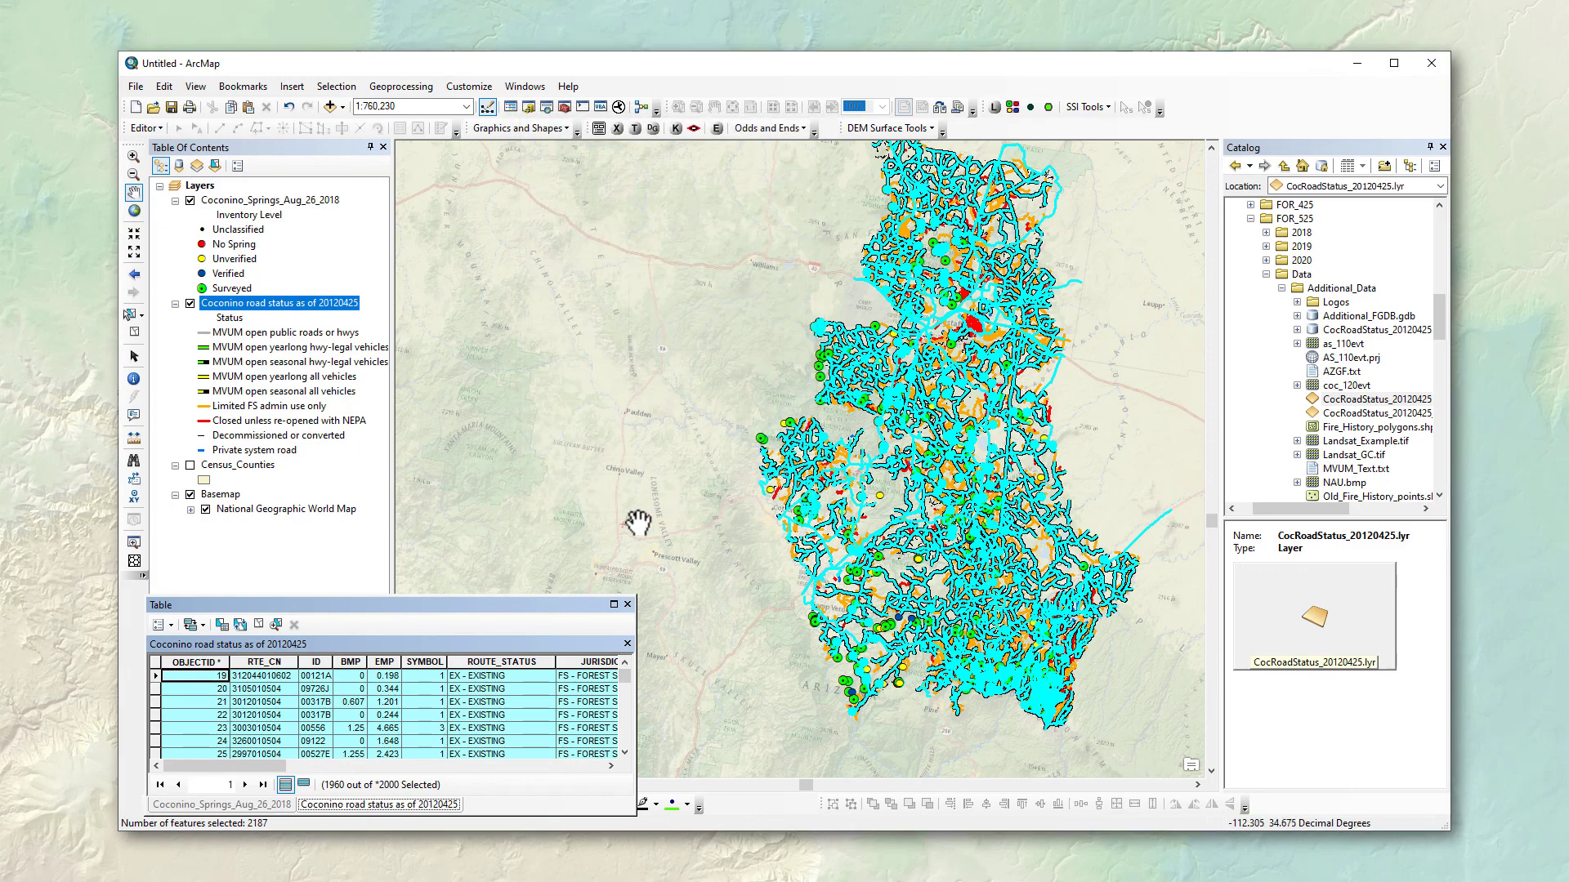
- Select the springs within 100 meters of only the selected roads by location and show the springs table
{"action": "left_click", "coordinate": [337, 87]}
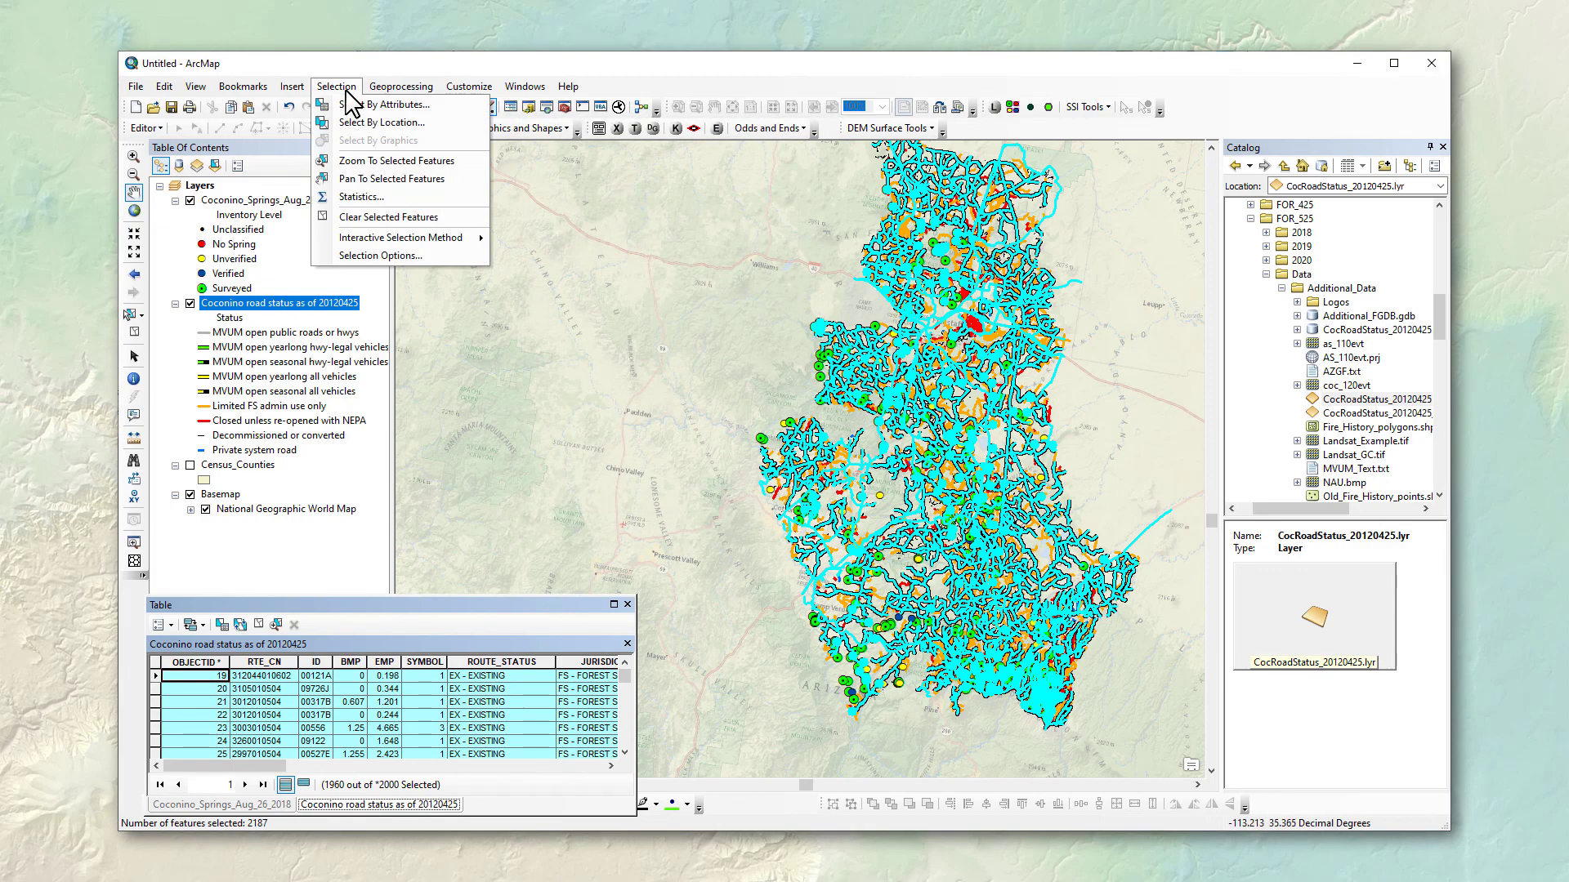
{"action": "left_click", "coordinate": [367, 124]}
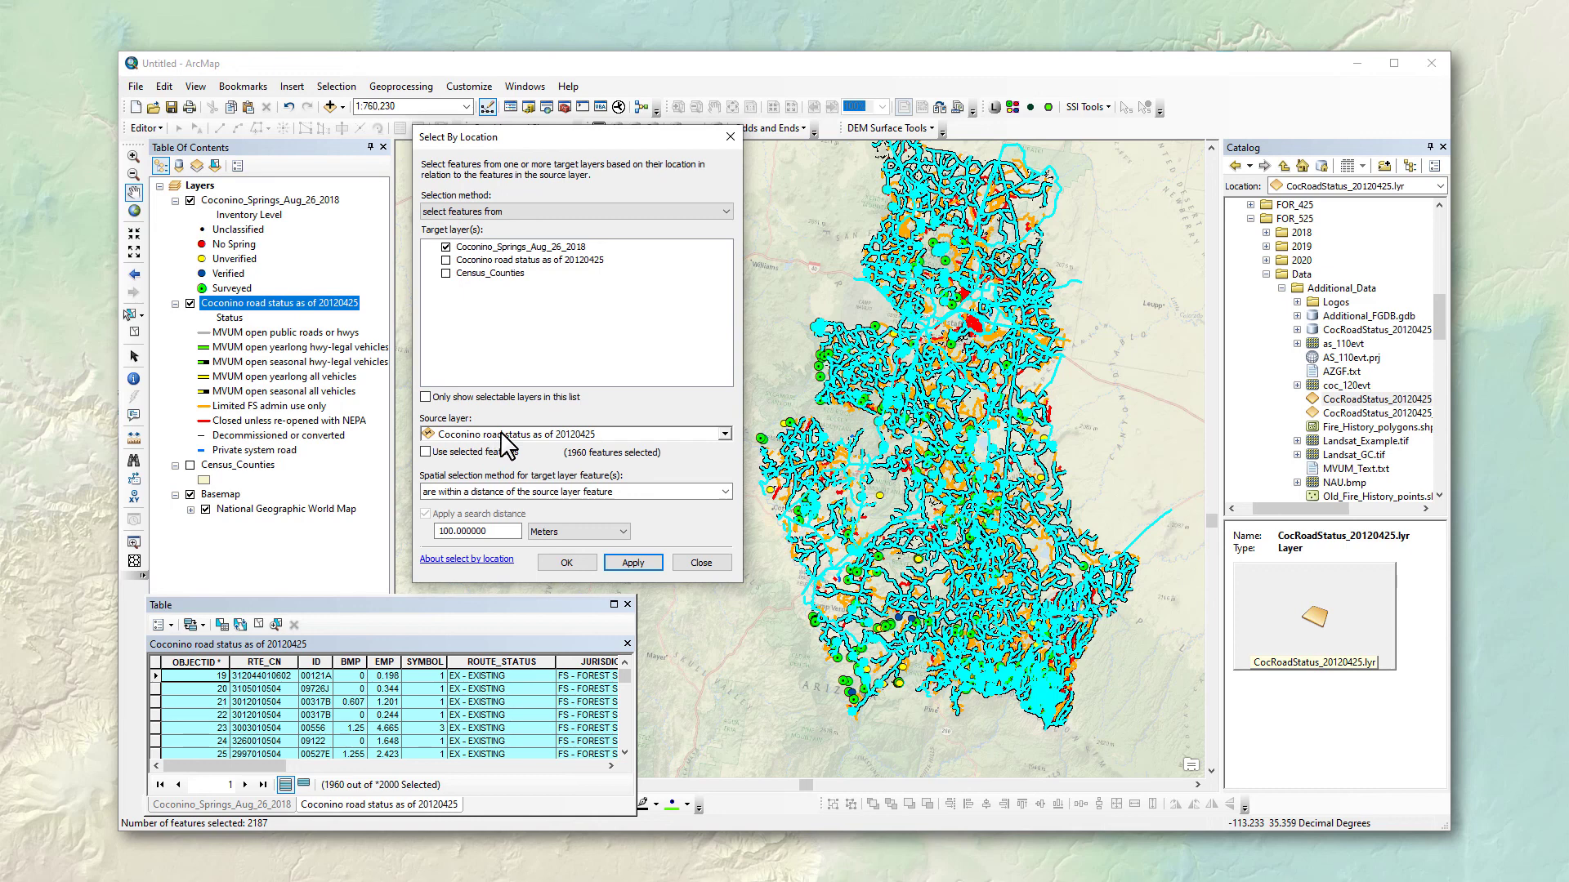
{"action": "left_click", "coordinate": [425, 453]}
{"action": "left_click", "coordinate": [632, 564]}
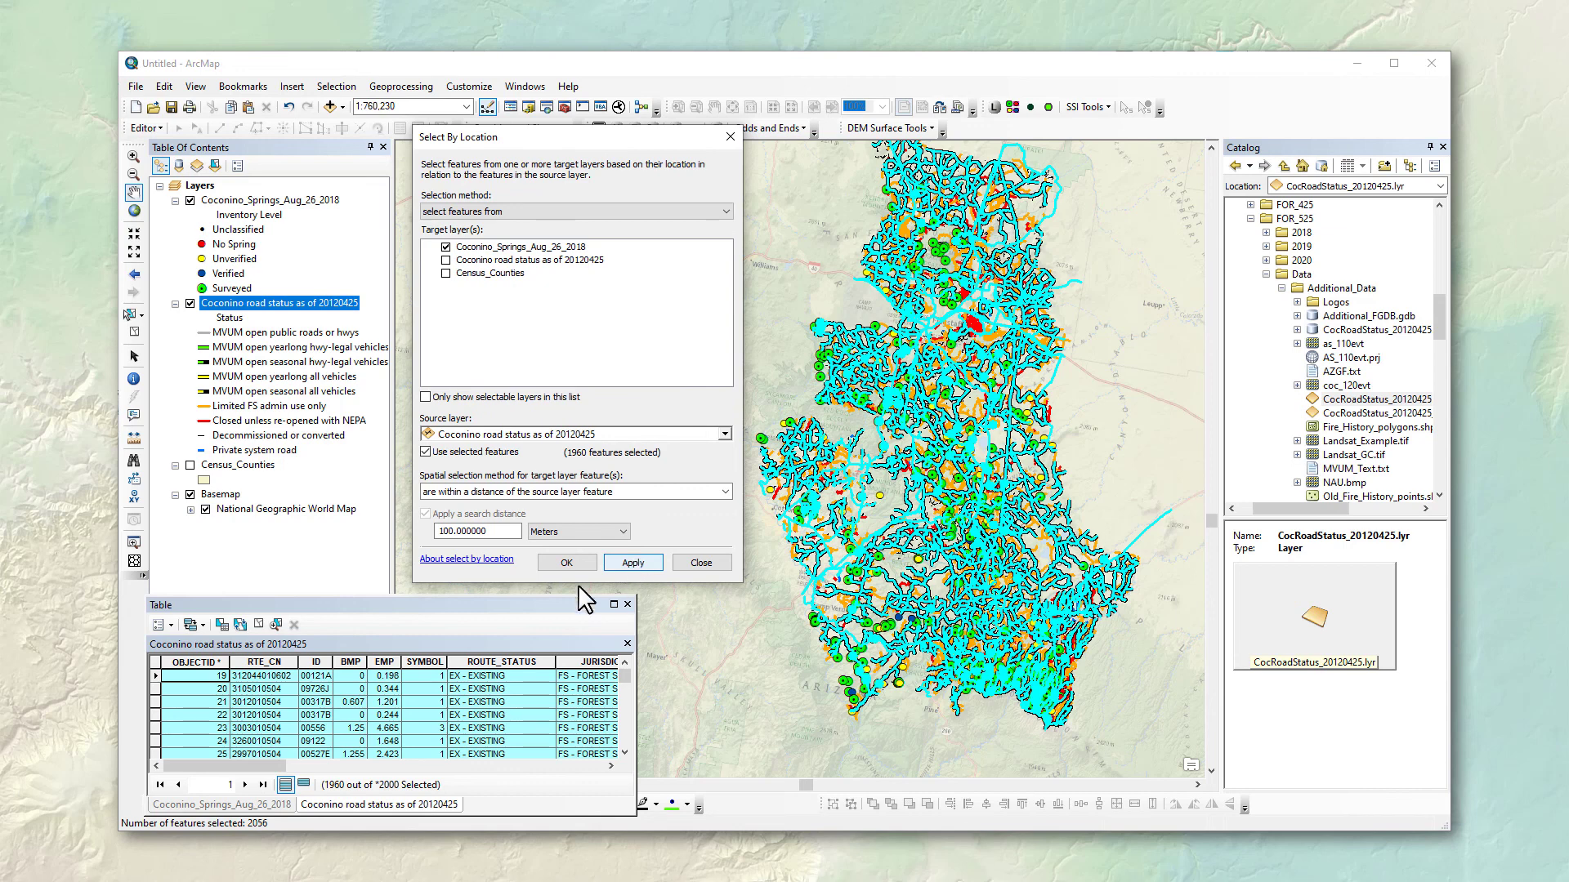
{"action": "left_click", "coordinate": [206, 807]}
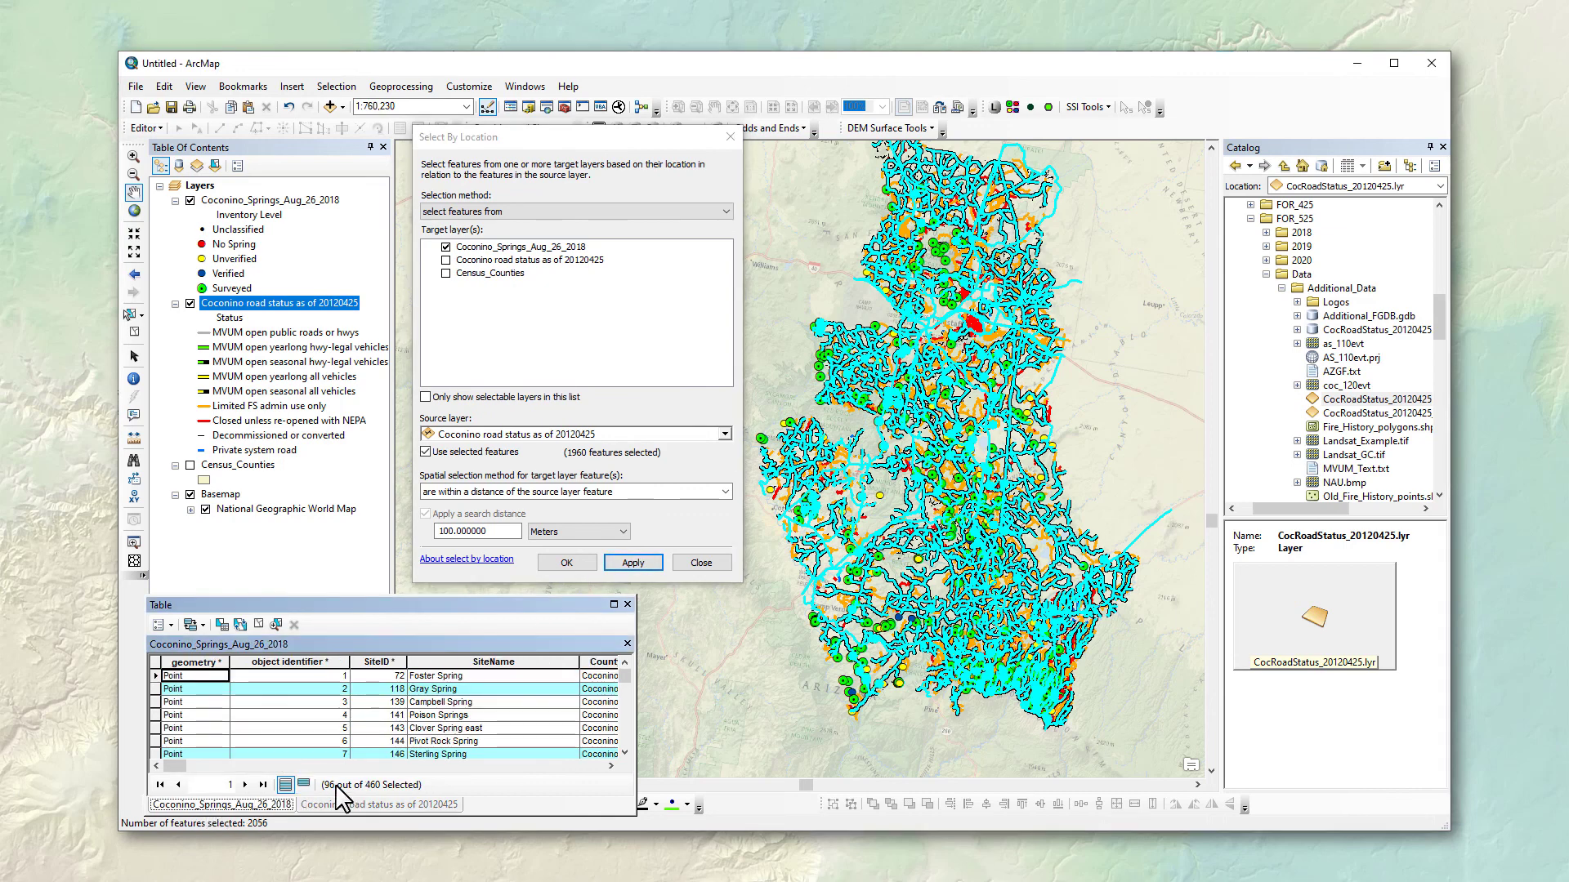